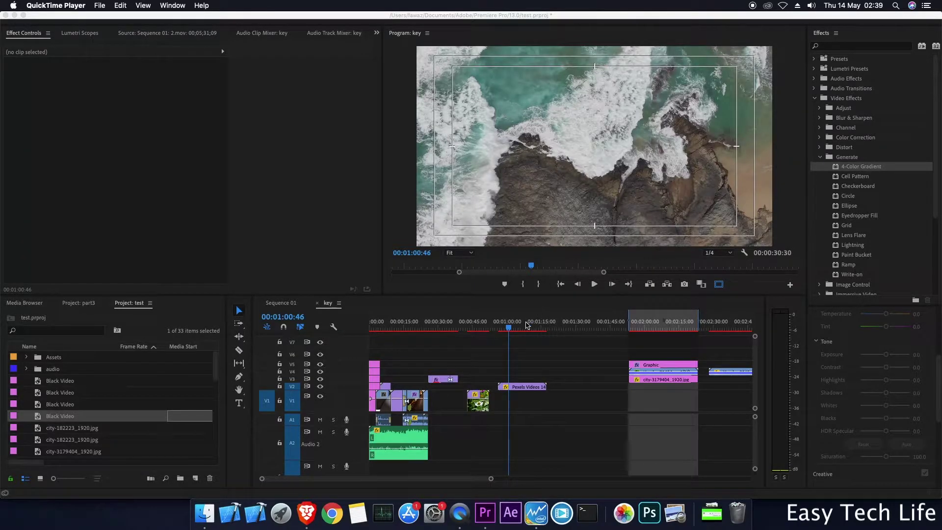
Place a Black Video item from the project on track V2, just after the Pexels clip
{"action": "left_click", "coordinate": [508, 330]}
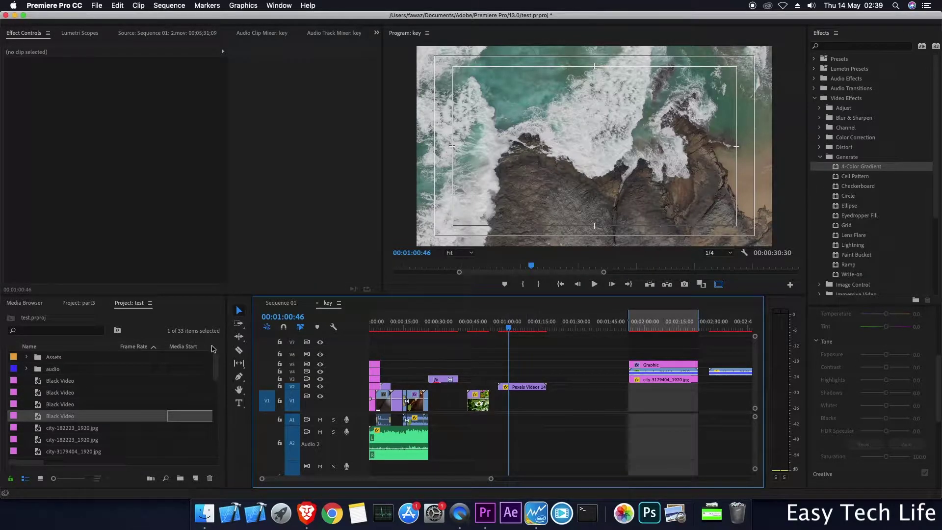
{"action": "left_click", "coordinate": [193, 480]}
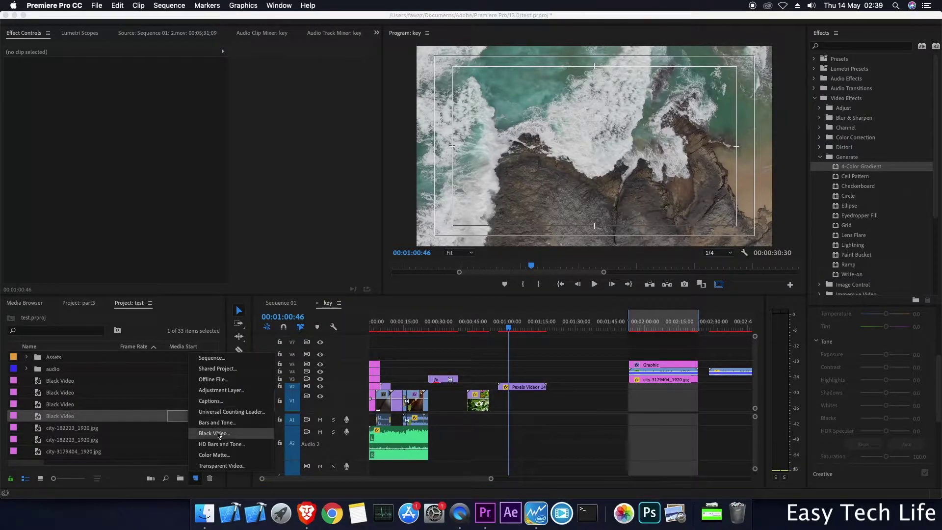
{"action": "left_click", "coordinate": [52, 408]}
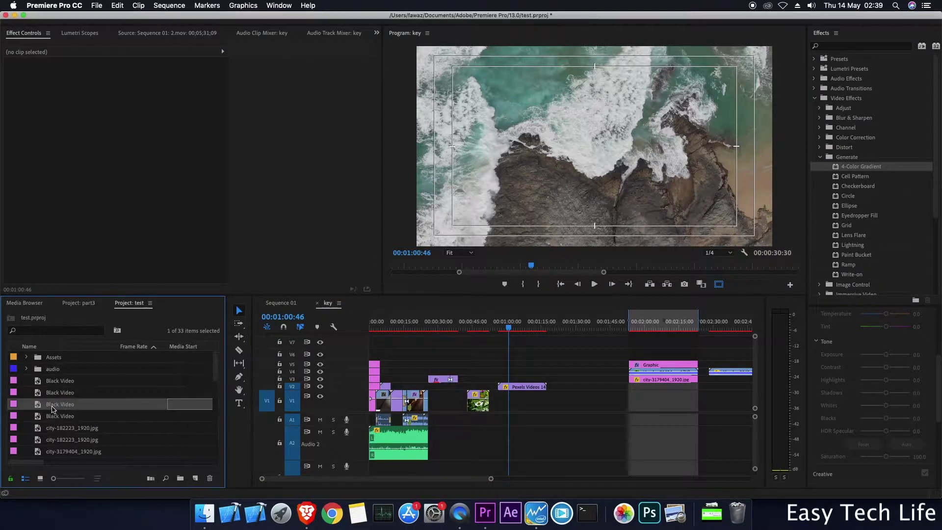
{"action": "left_click", "coordinate": [63, 396]}
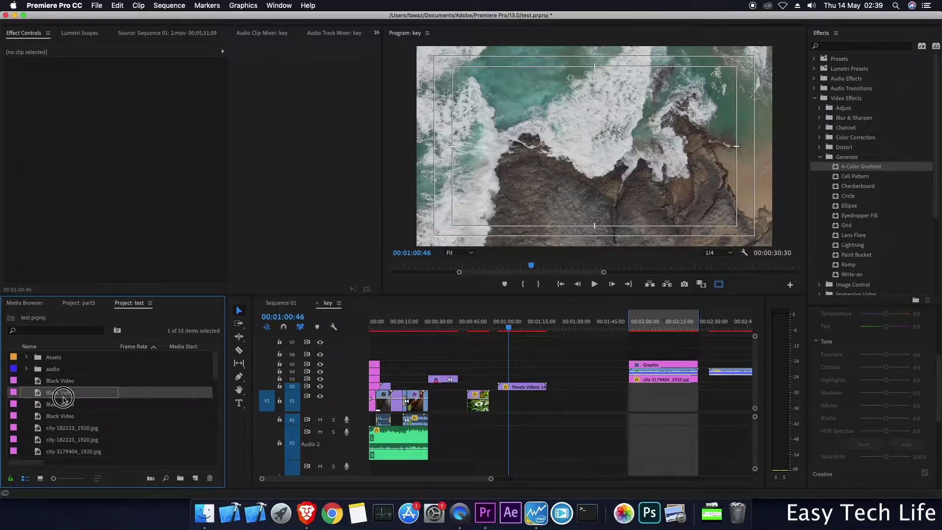
{"action": "left_click_drag", "start_coordinate": [30, 394], "coordinate": [601, 387]}
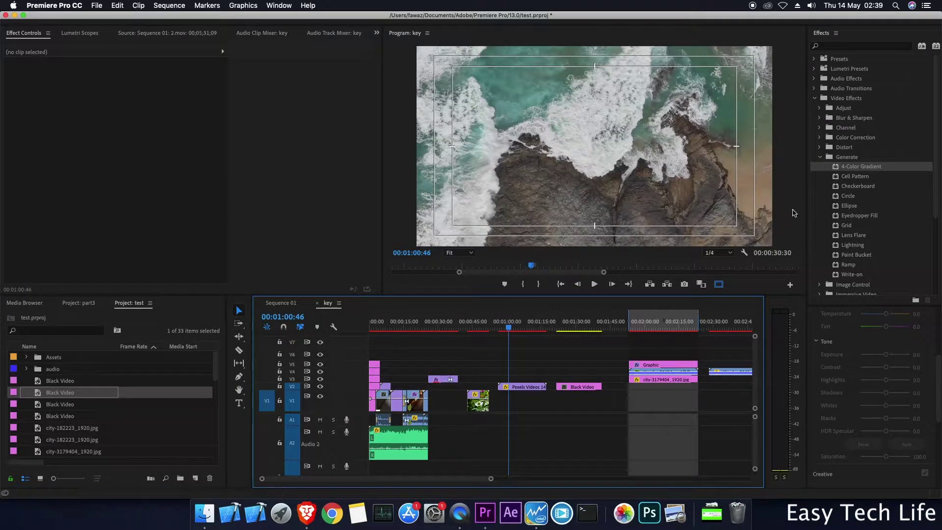
Apply the 4-Color Gradient effect to the Black Video clip and set Point 1's horizontal position to 538
{"action": "left_click_drag", "start_coordinate": [861, 167], "coordinate": [568, 386]}
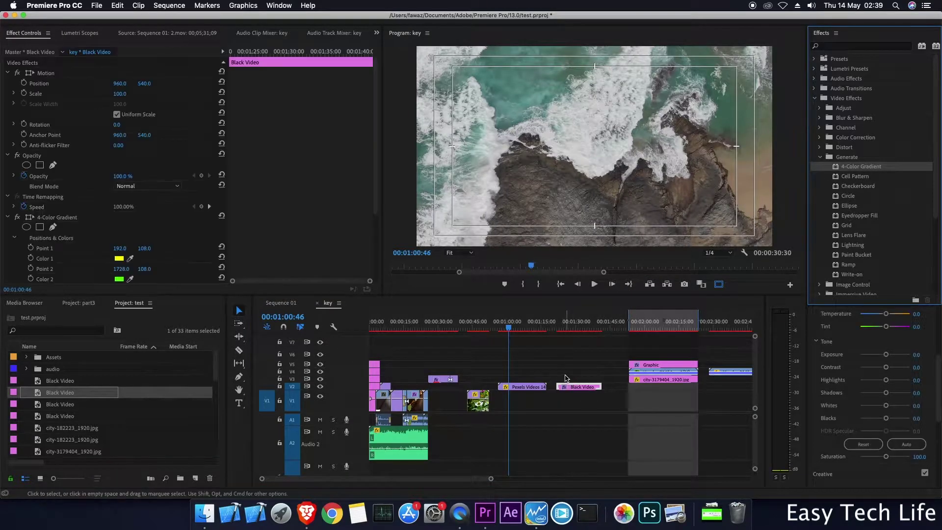
{"action": "left_click_drag", "start_coordinate": [539, 328], "coordinate": [560, 331]}
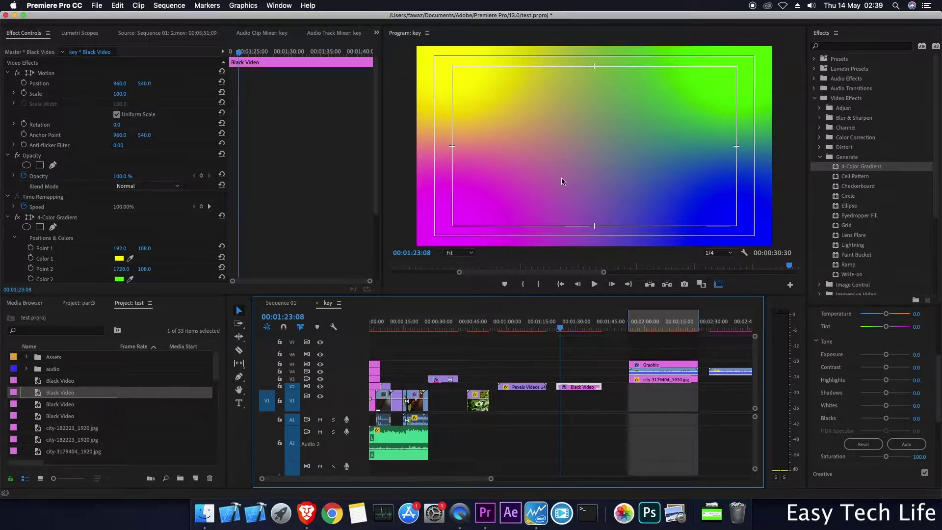
{"action": "scroll", "coordinate": [374, 196], "scroll_direction": "down", "scroll_amount": 5}
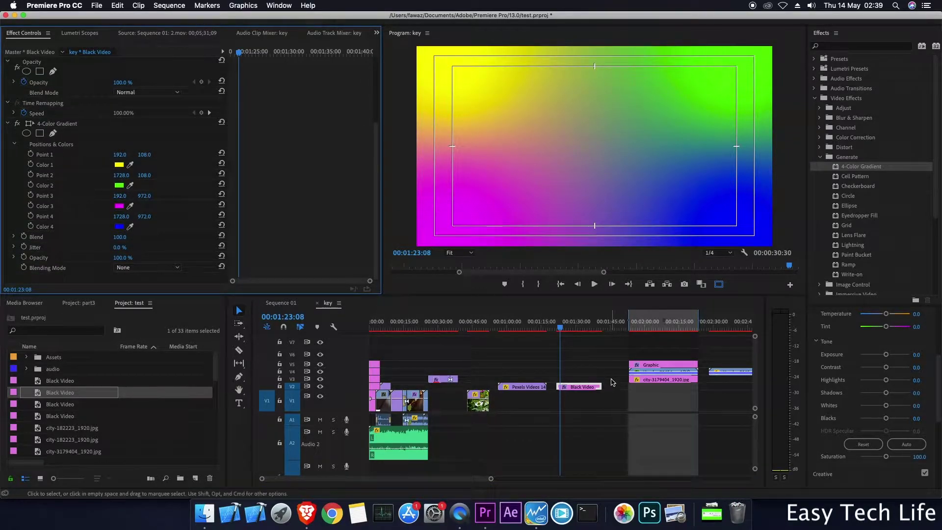
{"action": "left_click_drag", "start_coordinate": [119, 158], "coordinate": [151, 158]}
Set Color 1 of the 4-Color Gradient to red, trying purple first
{"action": "left_click", "coordinate": [119, 165]}
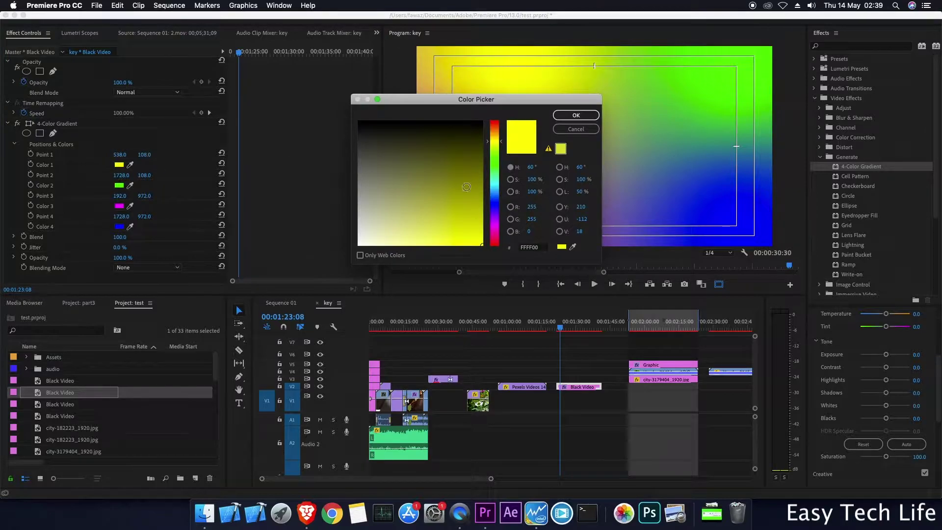
{"action": "left_click", "coordinate": [493, 219]}
{"action": "left_click", "coordinate": [569, 115]}
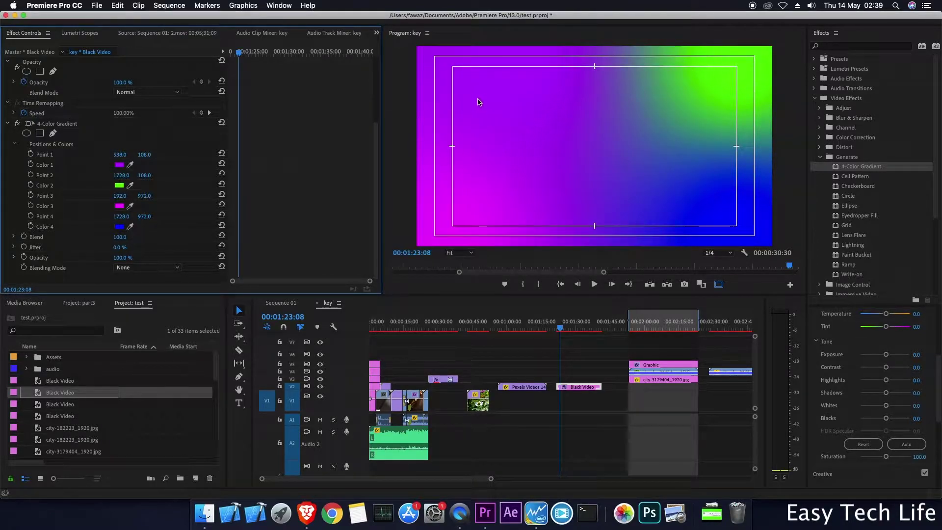
{"action": "left_click", "coordinate": [119, 165]}
{"action": "left_click", "coordinate": [492, 242]}
{"action": "left_click", "coordinate": [575, 115]}
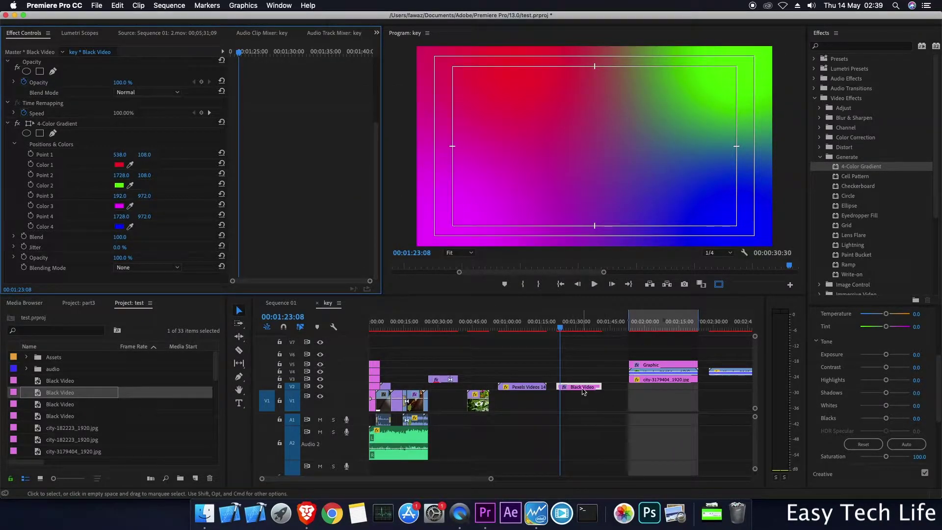
Move the Black Video clip onto track V3 above the Pexels clip and lower its opacity to 36.1 % at 00:01:01:39
{"action": "left_click_drag", "start_coordinate": [582, 390], "coordinate": [525, 380]}
{"action": "left_click_drag", "start_coordinate": [561, 327], "coordinate": [511, 327]}
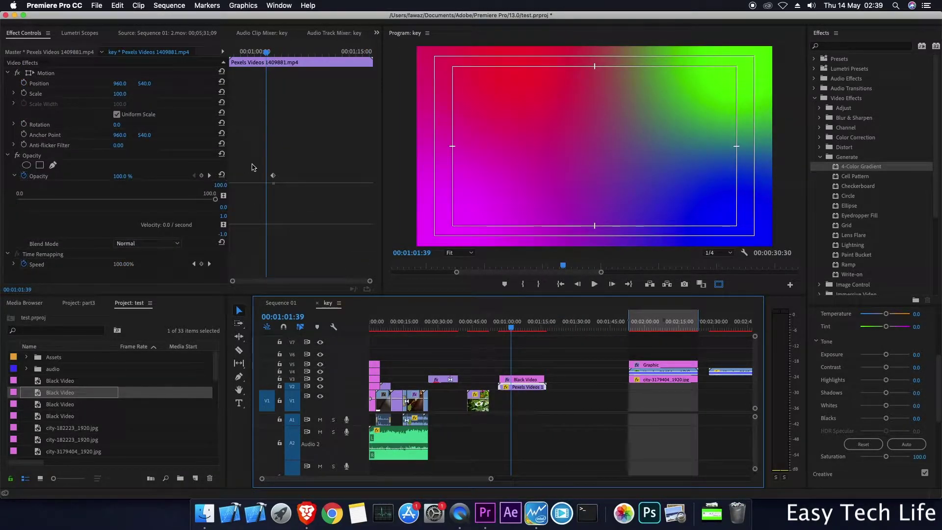
{"action": "left_click_drag", "start_coordinate": [377, 201], "coordinate": [376, 212]}
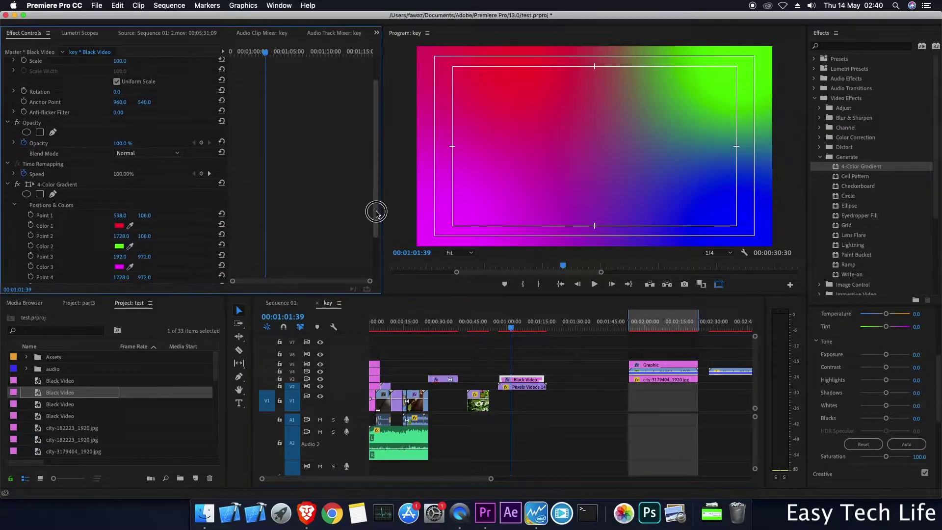
{"action": "left_click", "coordinate": [13, 144]}
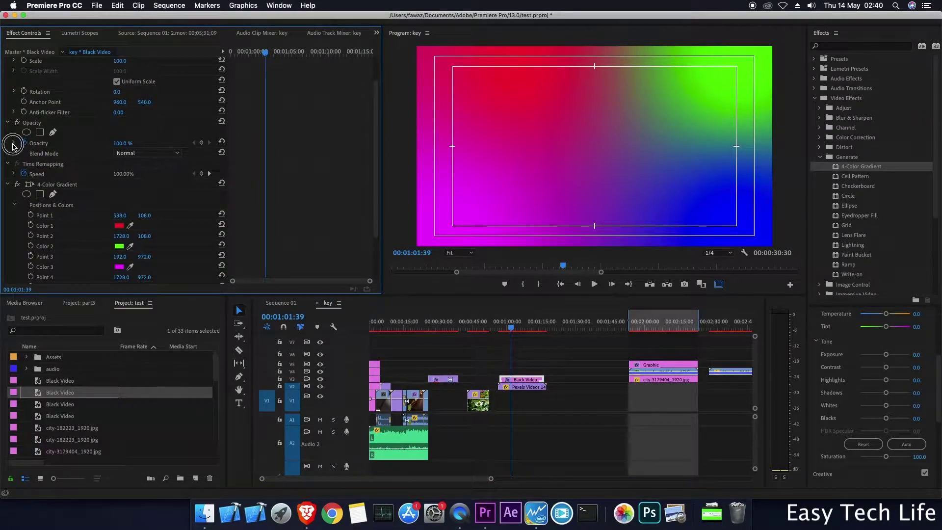
{"action": "left_click_drag", "start_coordinate": [217, 167], "coordinate": [89, 167]}
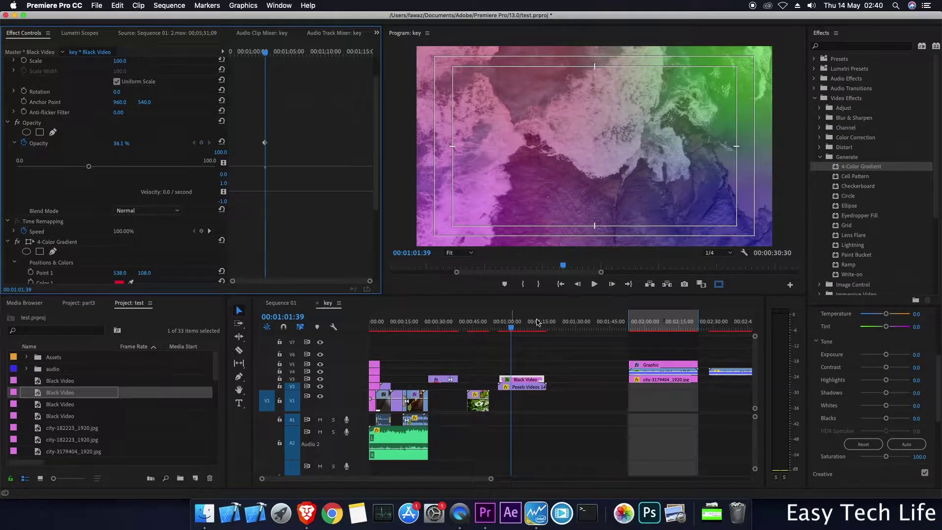
Play back the ocean footage with the gradient overlay
{"action": "left_click", "coordinate": [594, 284]}
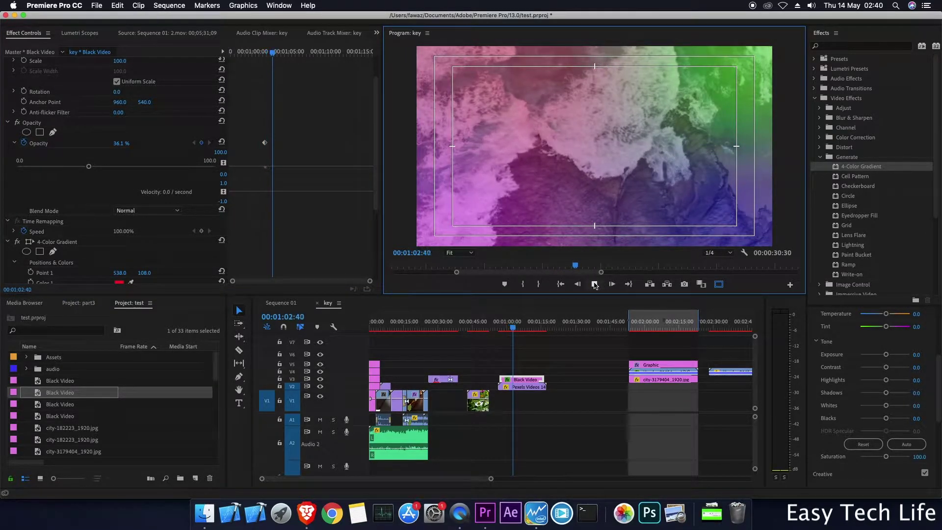
{"action": "left_click", "coordinate": [594, 284]}
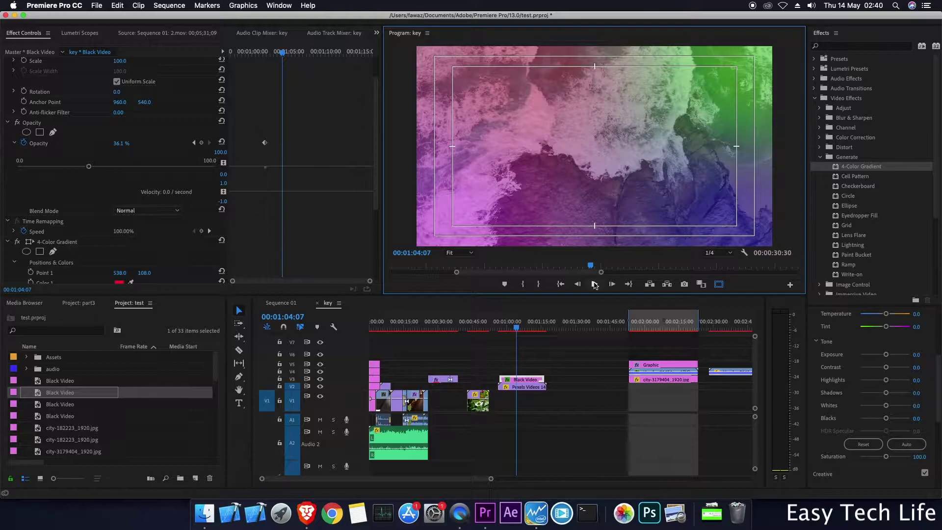
{"action": "left_click", "coordinate": [595, 284]}
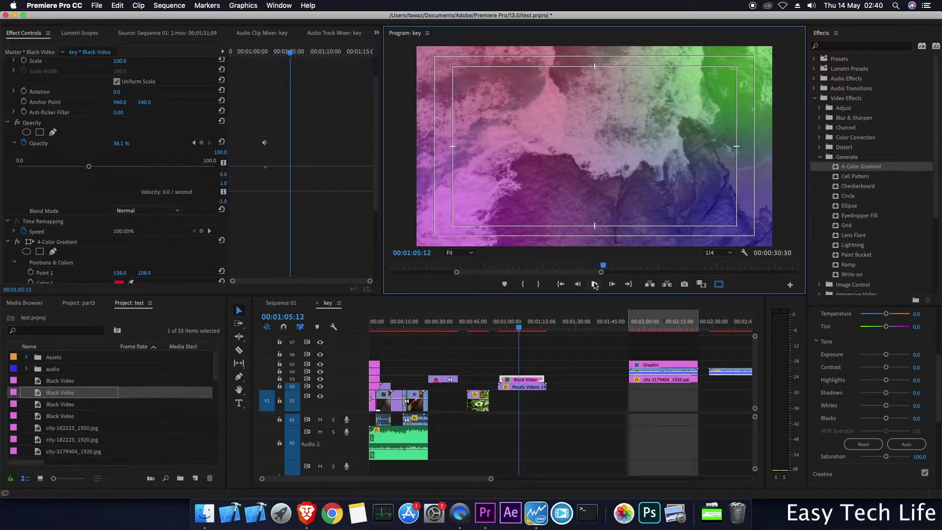
Delete the Black Video clip with the gradient from above the Pexels clip
{"action": "left_click", "coordinate": [532, 380]}
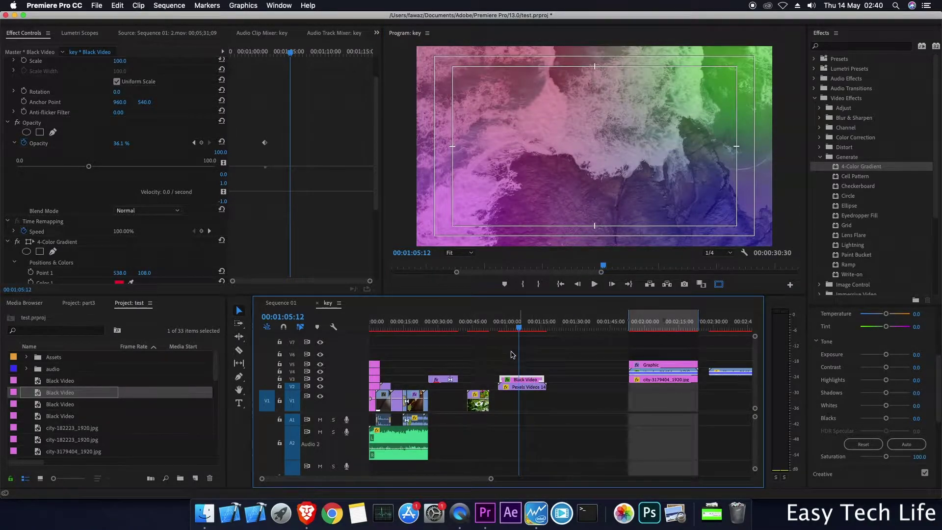
{"action": "left_click", "coordinate": [858, 179]}
{"action": "left_click", "coordinate": [535, 380]}
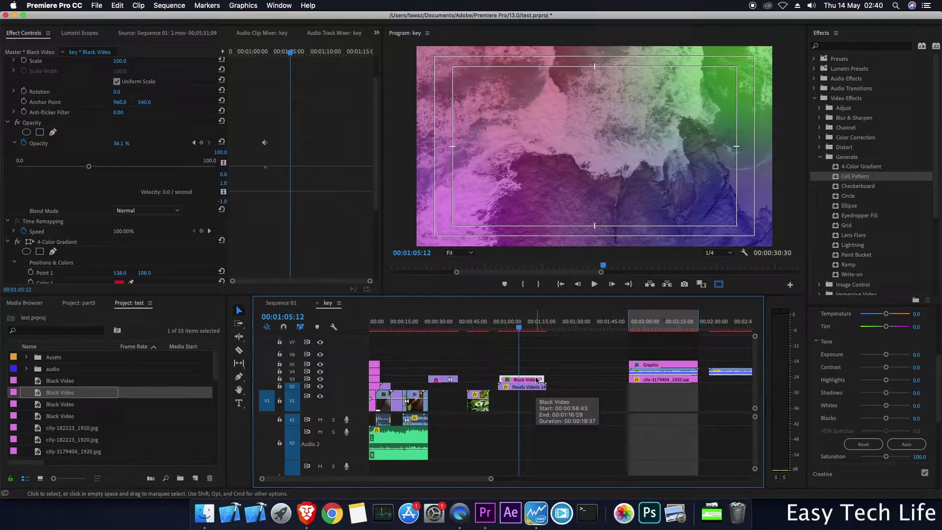
{"action": "key", "text": "Delete"}
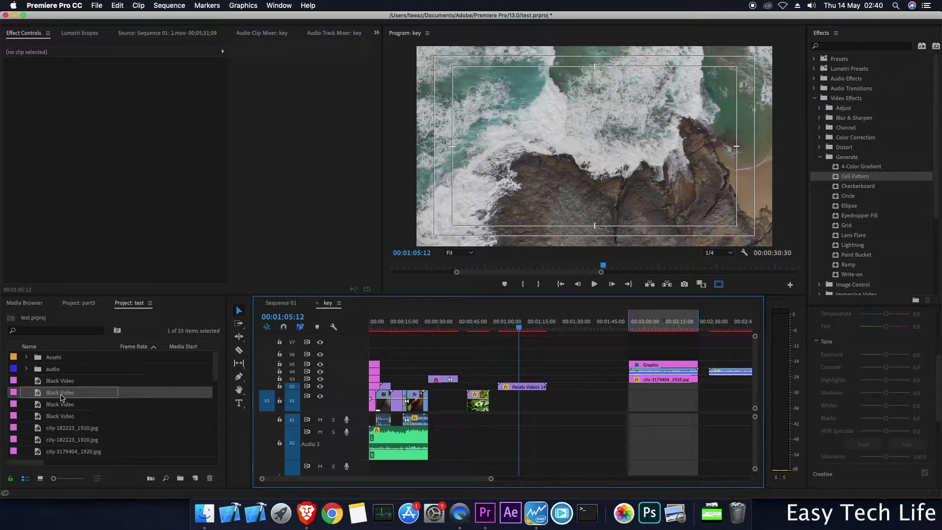
Place a fresh Black Video item on track V2 after the Pexels clip and apply the Cell Pattern effect to it
{"action": "left_click_drag", "start_coordinate": [67, 393], "coordinate": [596, 385]}
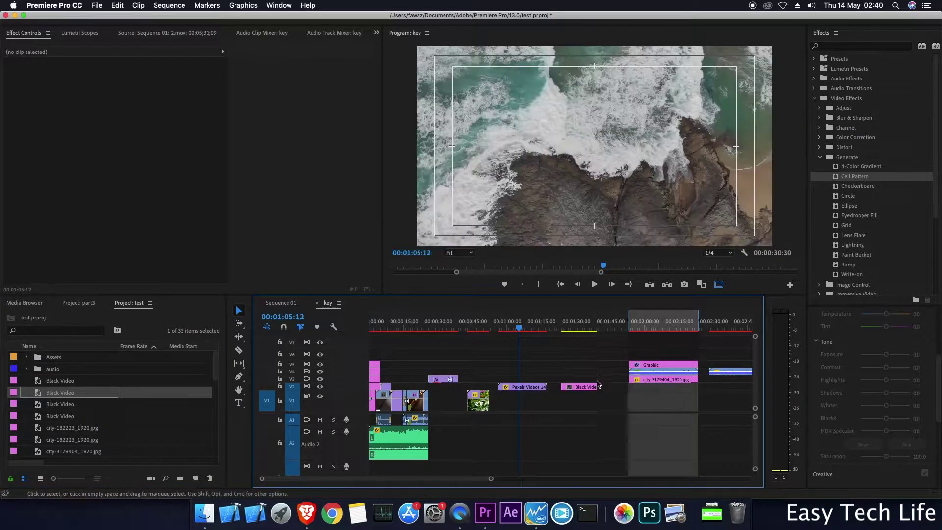
{"action": "left_click_drag", "start_coordinate": [853, 176], "coordinate": [578, 385]}
{"action": "left_click", "coordinate": [579, 386]}
{"action": "left_click", "coordinate": [573, 328]}
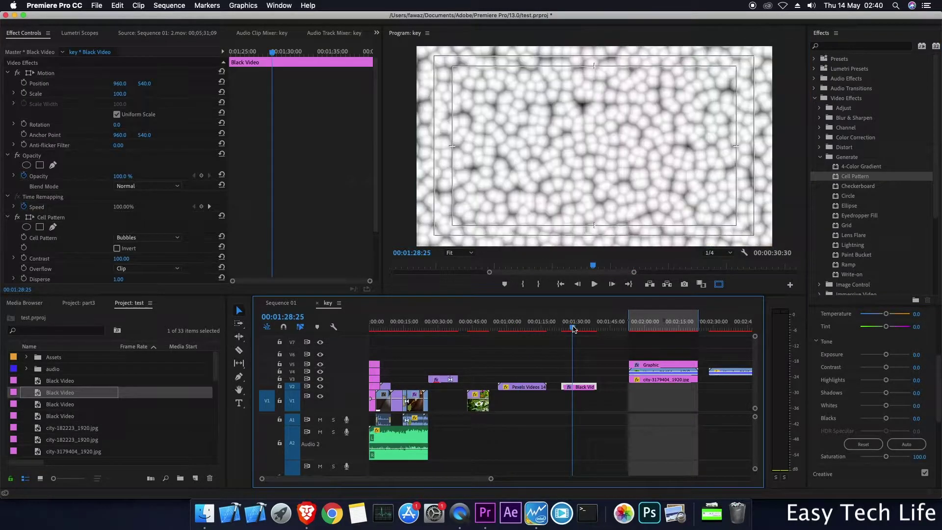
{"action": "mouse_move", "coordinate": [573, 328]}
{"action": "left_mouse_down"}
{"action": "mouse_move", "coordinate": [583, 329]}
{"action": "mouse_move", "coordinate": [571, 331]}
{"action": "left_mouse_up"}
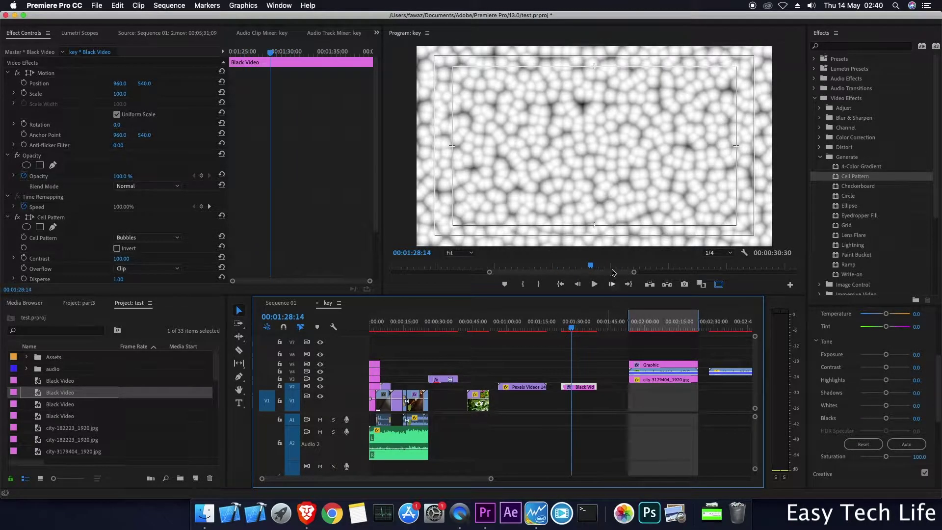
Try the Crystals and Plates cell patterns on the Black Video clip, and return to Bubbles
{"action": "left_click_drag", "start_coordinate": [375, 183], "coordinate": [371, 245]}
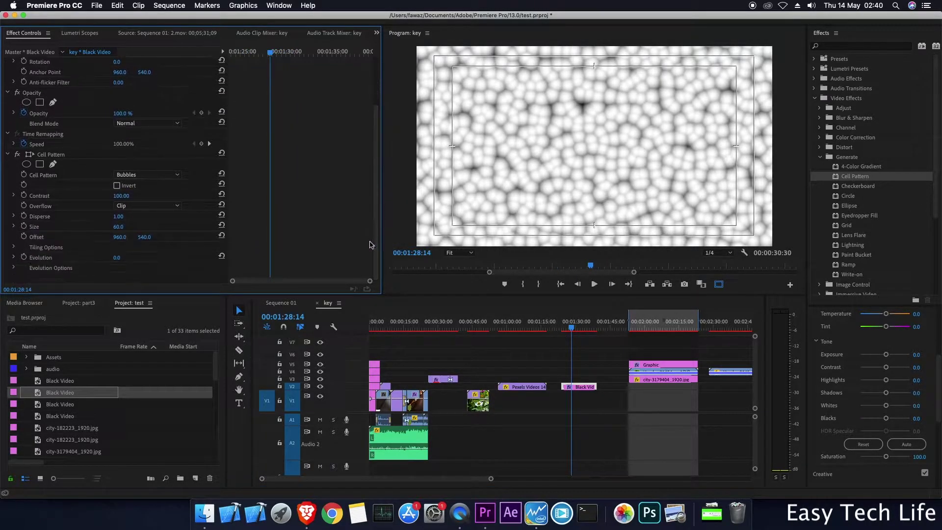
{"action": "left_click", "coordinate": [147, 175]}
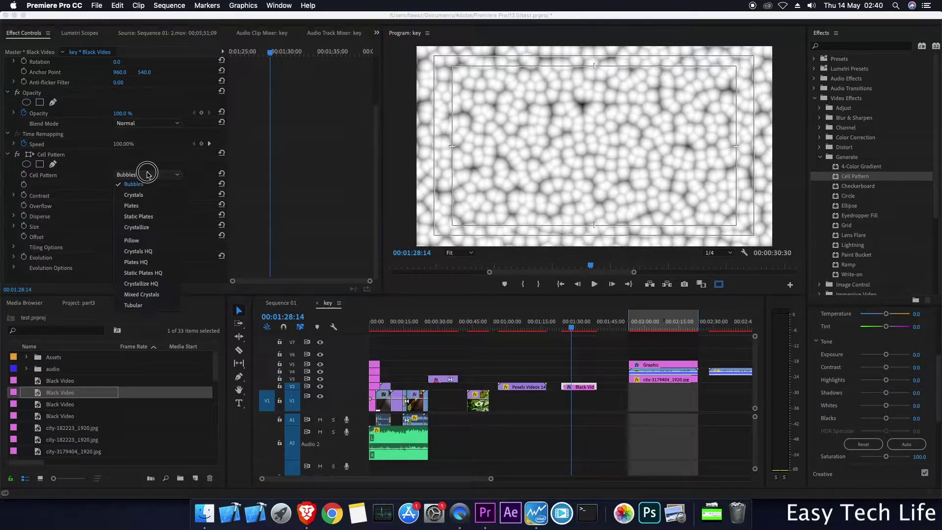
{"action": "left_click", "coordinate": [133, 195]}
{"action": "left_click", "coordinate": [155, 175]}
{"action": "left_click", "coordinate": [132, 206]}
{"action": "left_click", "coordinate": [144, 175]}
{"action": "left_click", "coordinate": [133, 184]}
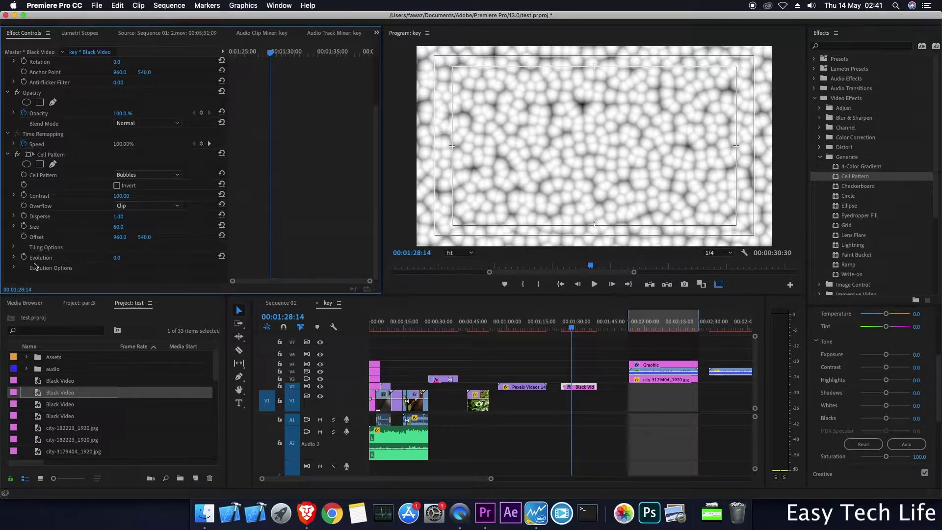
Try out different Evolution values for the cell pattern
{"action": "left_click", "coordinate": [13, 257]}
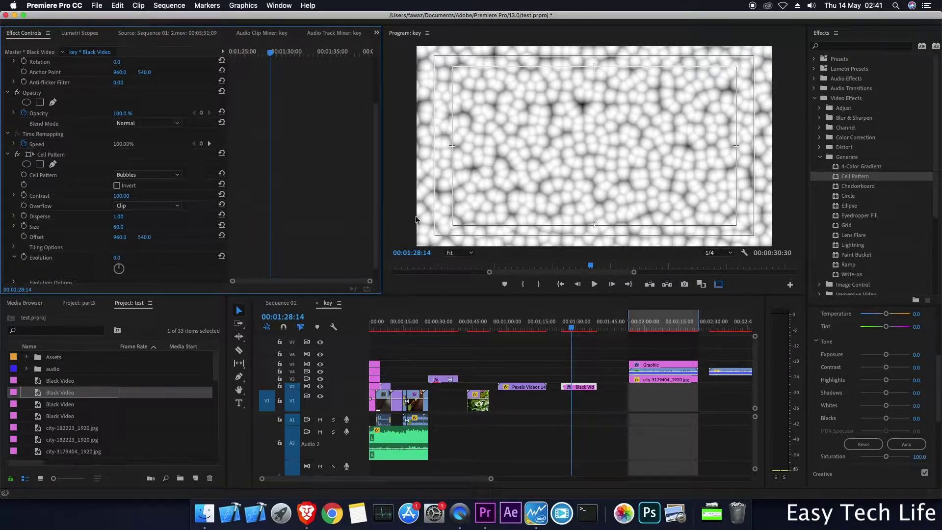
{"action": "scroll", "coordinate": [376, 224], "scroll_direction": "down", "scroll_amount": 2}
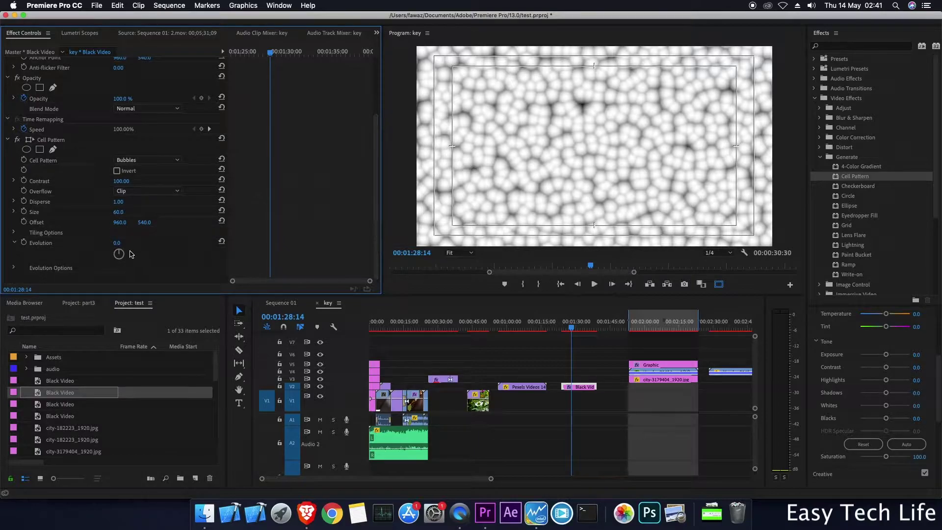
{"action": "mouse_move", "coordinate": [119, 253]}
{"action": "left_mouse_down"}
{"action": "mouse_move", "coordinate": [127, 248]}
{"action": "mouse_move", "coordinate": [135, 261]}
{"action": "mouse_move", "coordinate": [126, 242]}
{"action": "mouse_move", "coordinate": [125, 255]}
{"action": "left_mouse_up"}
Reset Evolution to 0° and animate it with keyframes from 0° at 00:01:25:26 to 6x118.9° at 00:01:31:23
{"action": "left_click_drag", "start_coordinate": [270, 54], "coordinate": [245, 79]}
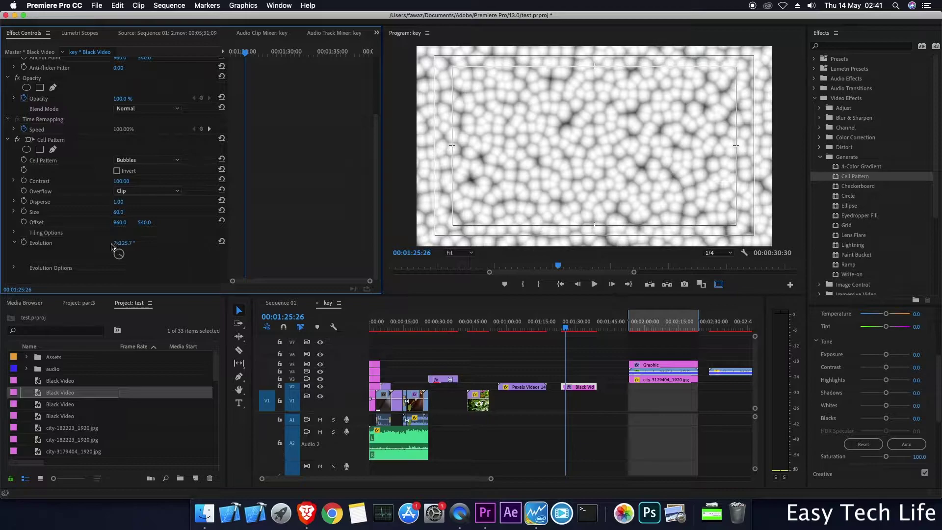
{"action": "left_click", "coordinate": [222, 241]}
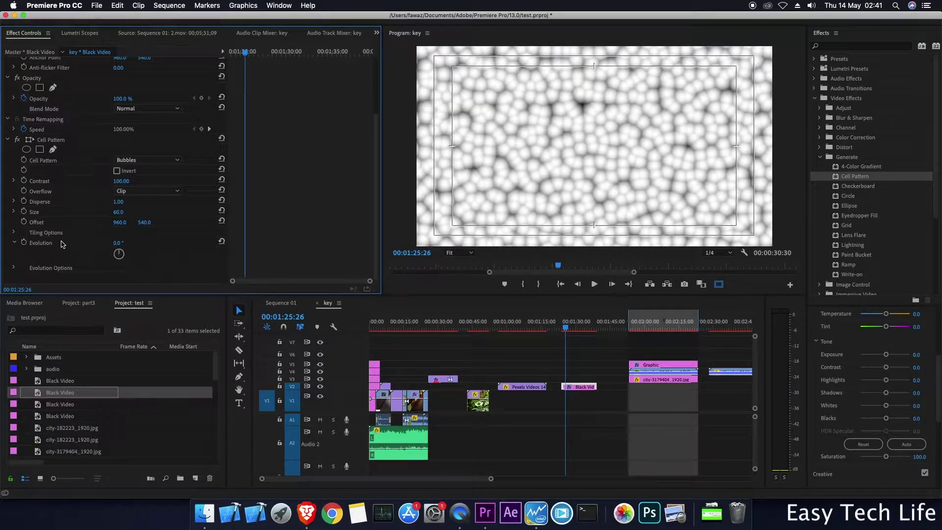
{"action": "left_click", "coordinate": [24, 242]}
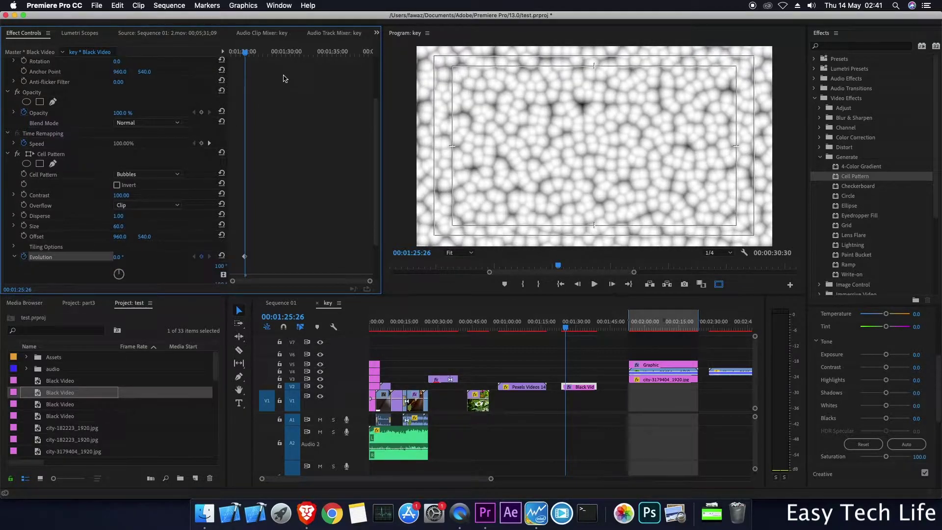
{"action": "left_click_drag", "start_coordinate": [247, 55], "coordinate": [300, 58]}
{"action": "left_click_drag", "start_coordinate": [121, 275], "coordinate": [157, 281]}
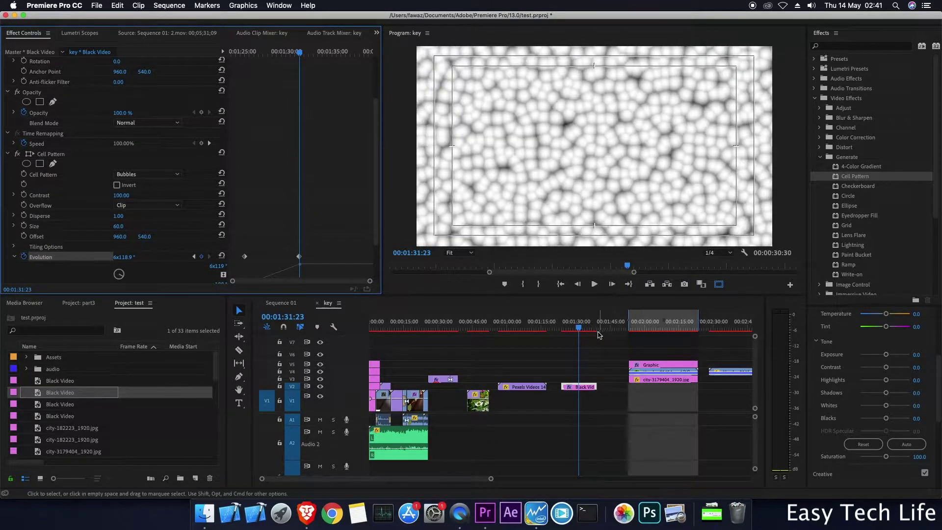
Play back the animated cell pattern from the start of the Black Video clip
{"action": "left_click_drag", "start_coordinate": [580, 329], "coordinate": [563, 328]}
{"action": "left_click", "coordinate": [594, 285]}
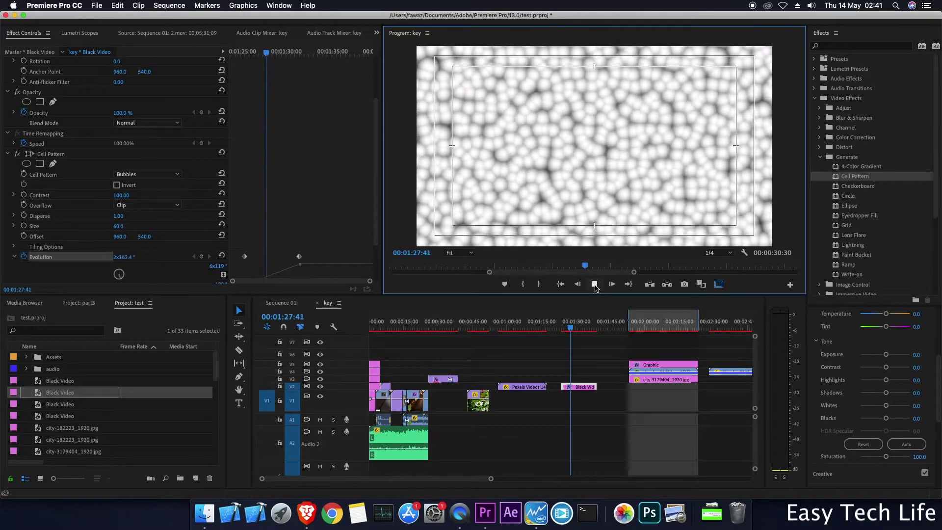
{"action": "left_click", "coordinate": [594, 285]}
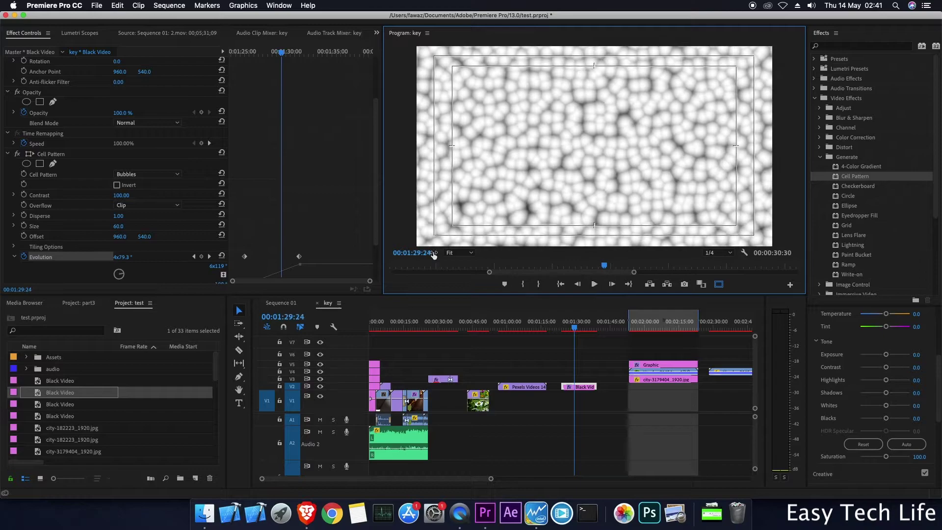
Invert the Bubbles cell pattern on the Black Video clip and play back the result
{"action": "left_click", "coordinate": [117, 185]}
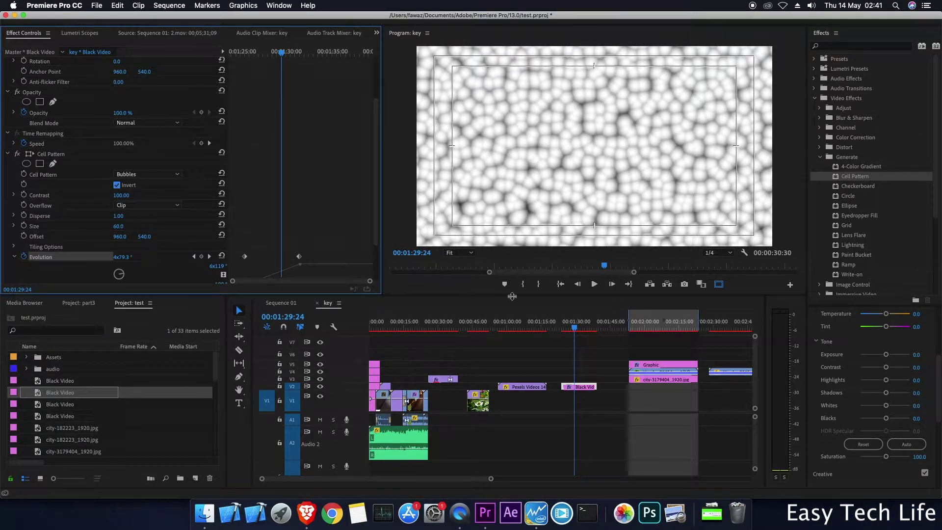
{"action": "left_click", "coordinate": [594, 285]}
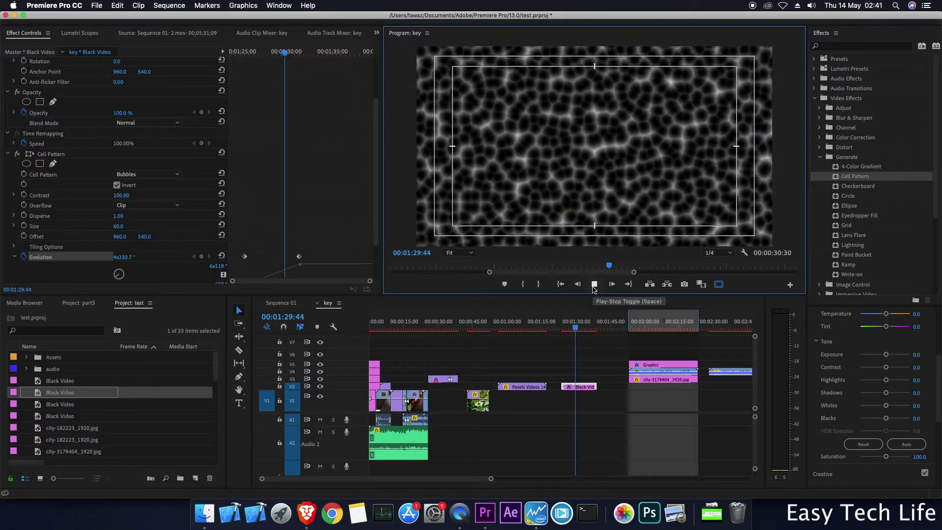
{"action": "left_click", "coordinate": [594, 285]}
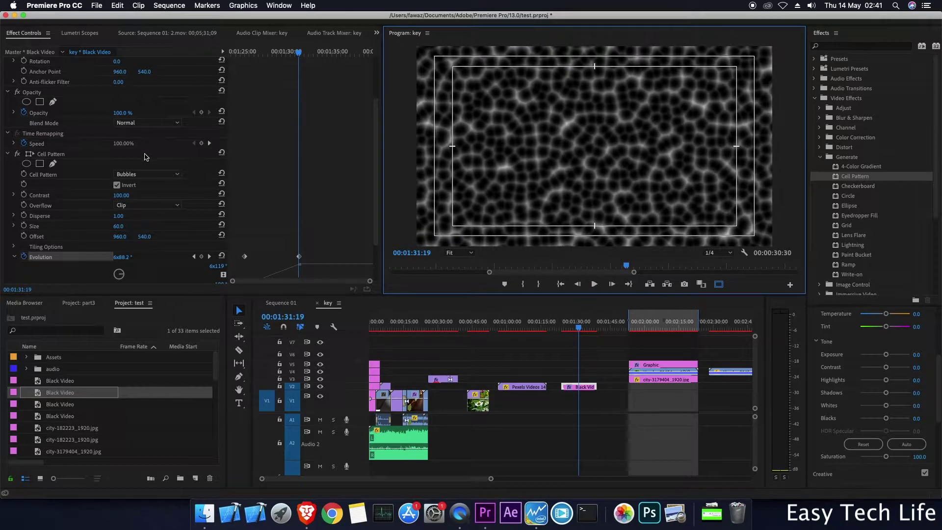
Lower the Black Video clip's opacity to 22.5% and place it above the Pexels Videos clip on V3
{"action": "left_click", "coordinate": [13, 113]}
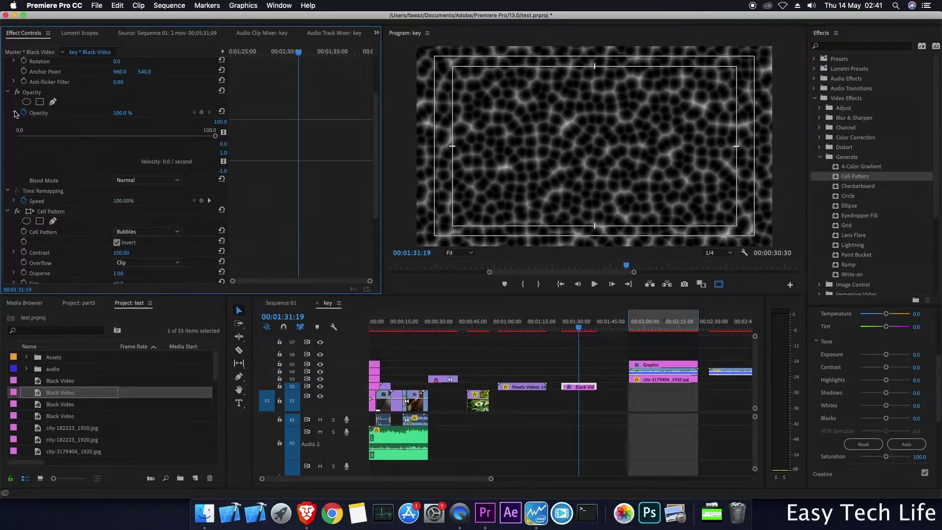
{"action": "left_click_drag", "start_coordinate": [211, 136], "coordinate": [62, 131]}
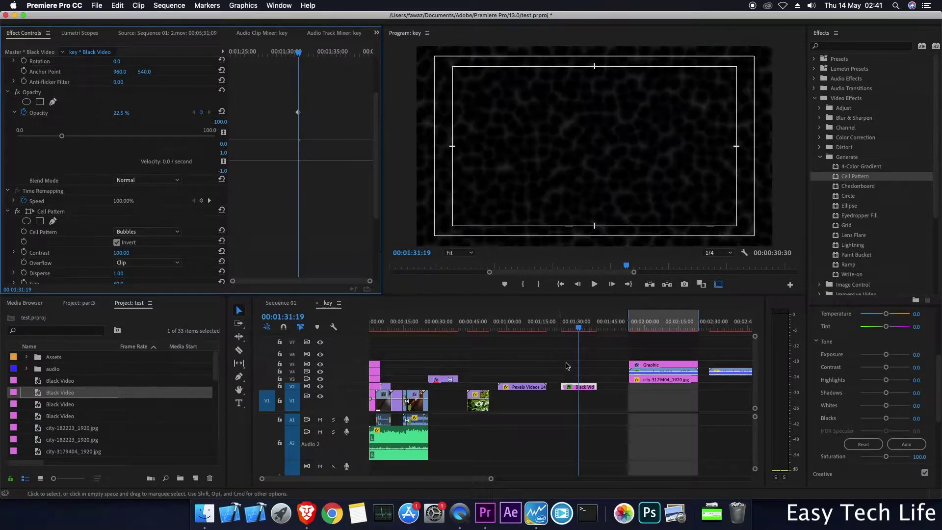
{"action": "left_click_drag", "start_coordinate": [577, 388], "coordinate": [547, 381]}
{"action": "left_click_drag", "start_coordinate": [584, 330], "coordinate": [521, 332]}
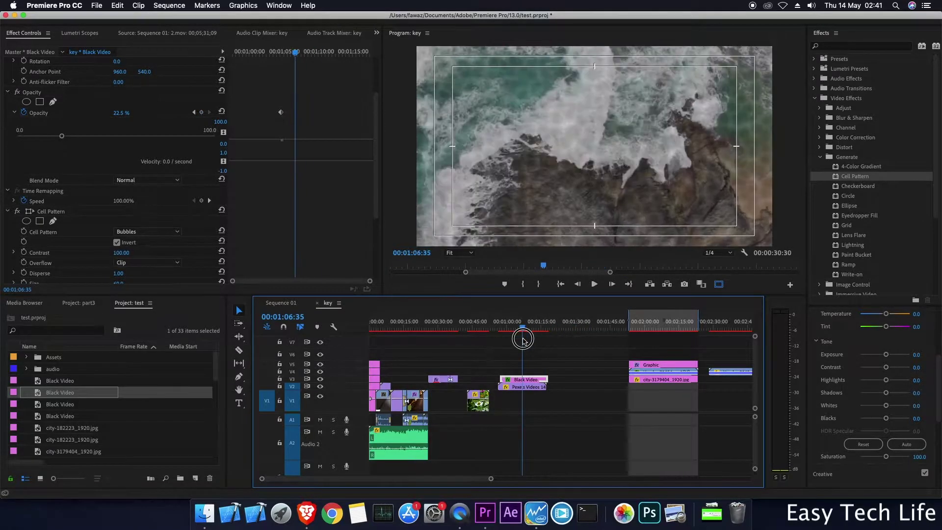
Turn off the opacity keyframing and set the Black Video clip's opacity to 41.6%
{"action": "left_click_drag", "start_coordinate": [62, 136], "coordinate": [135, 143]}
{"action": "left_click", "coordinate": [594, 284]}
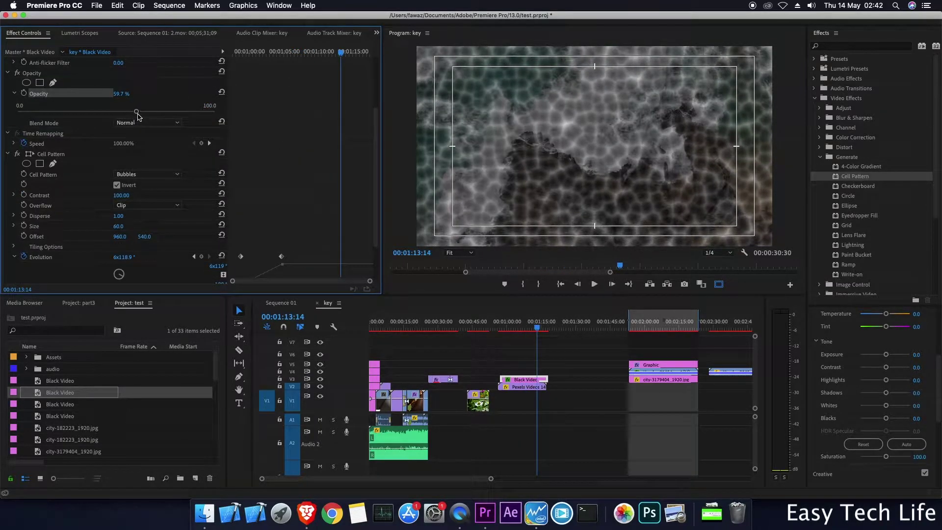
{"action": "left_click_drag", "start_coordinate": [135, 112], "coordinate": [100, 114]}
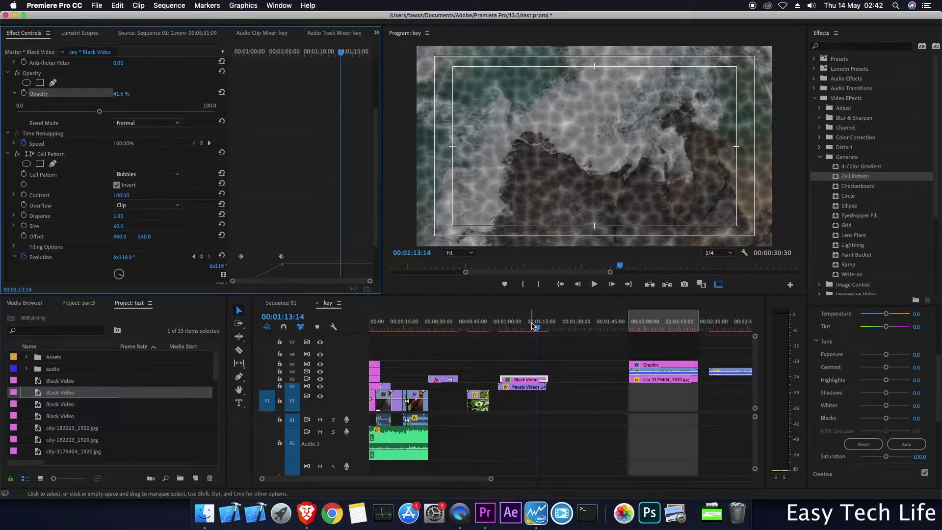
Play back the cell pattern overlay on the Pexels Videos clip from 00:00:58:25
{"action": "left_click_drag", "start_coordinate": [342, 57], "coordinate": [240, 90]}
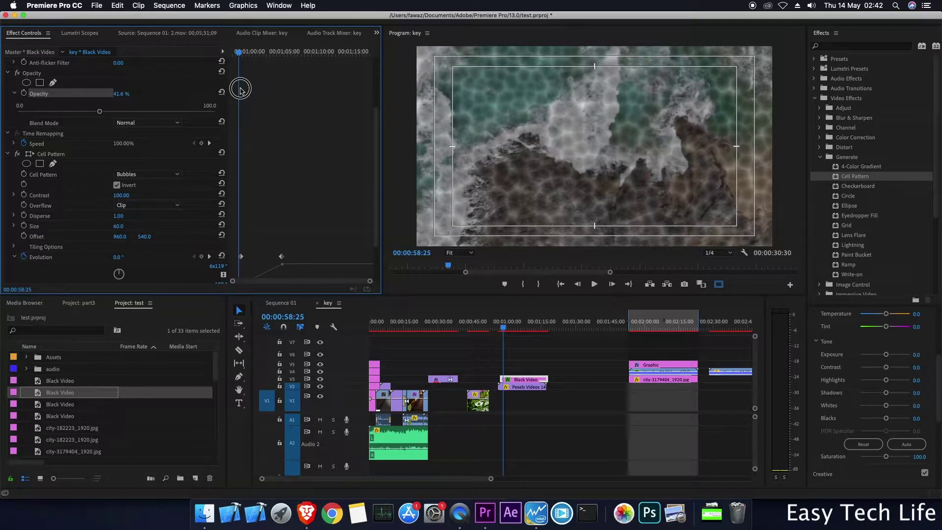
{"action": "left_click", "coordinate": [593, 284]}
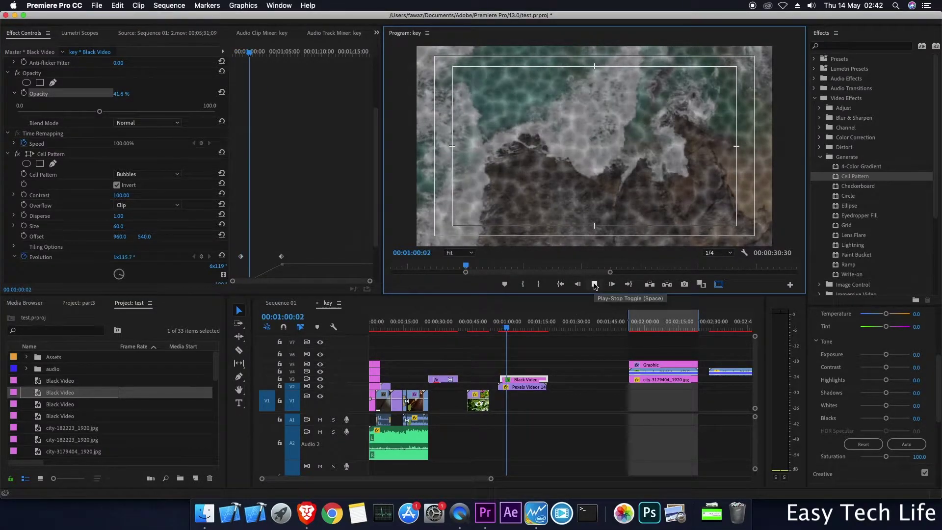
{"action": "left_click", "coordinate": [594, 285]}
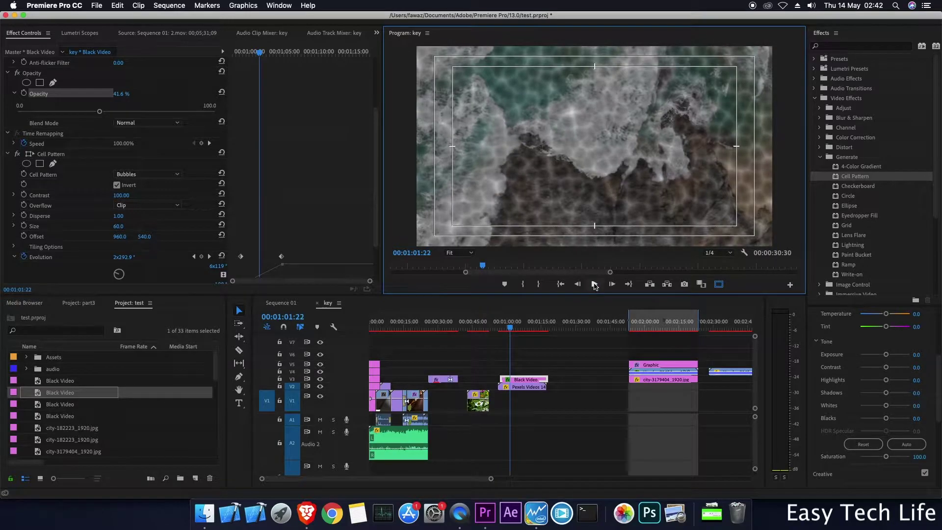
{"action": "left_click", "coordinate": [594, 285]}
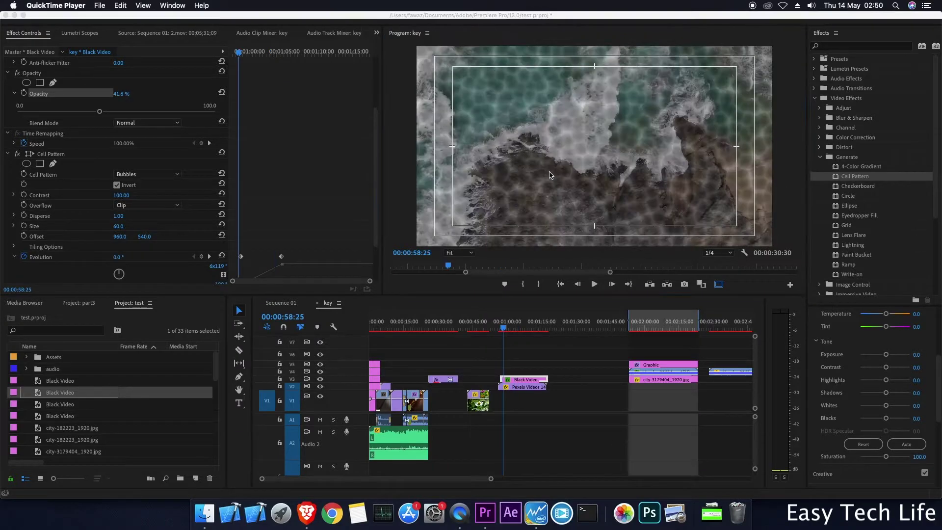
Play back the cell pattern overlay in a maximized Program monitor from 00:00:57:29, and restore the workspace
{"action": "left_click", "coordinate": [550, 175]}
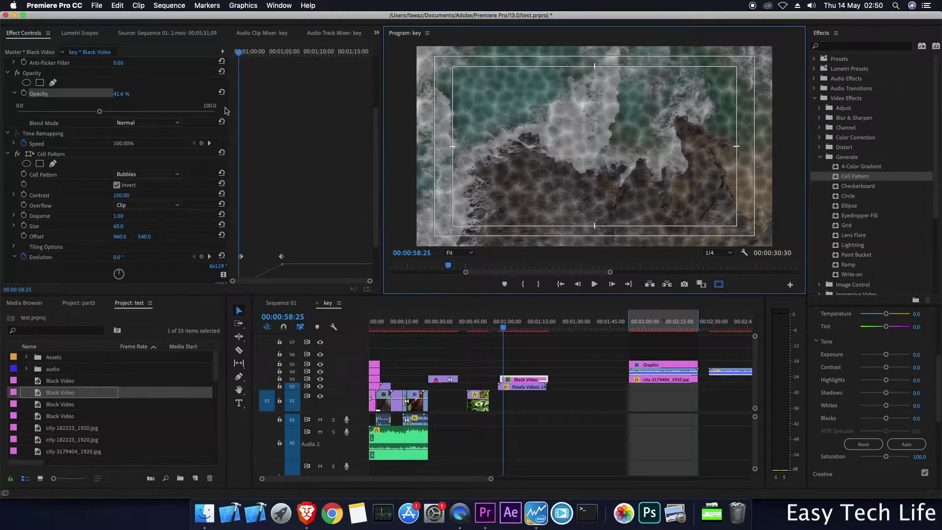
{"action": "left_click_drag", "start_coordinate": [240, 55], "coordinate": [233, 55]}
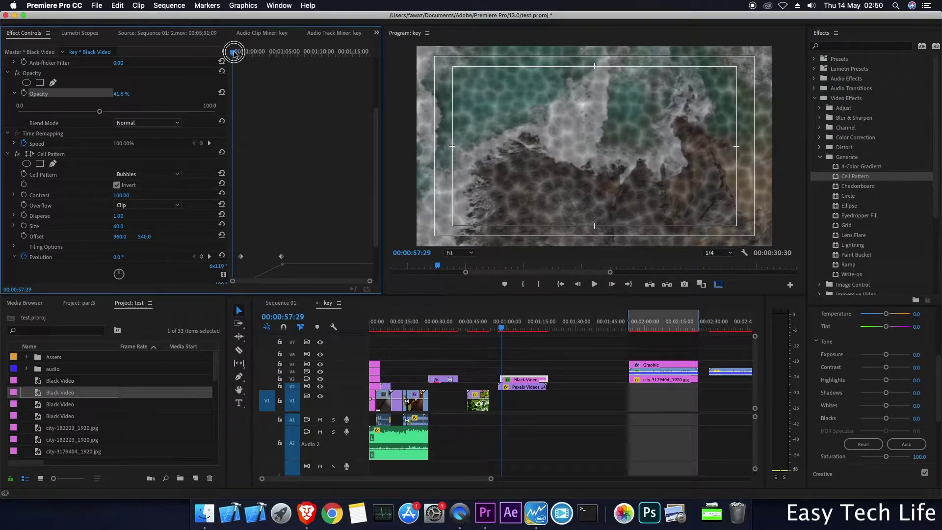
{"action": "left_click", "coordinate": [538, 153]}
{"action": "key", "text": "grave"}
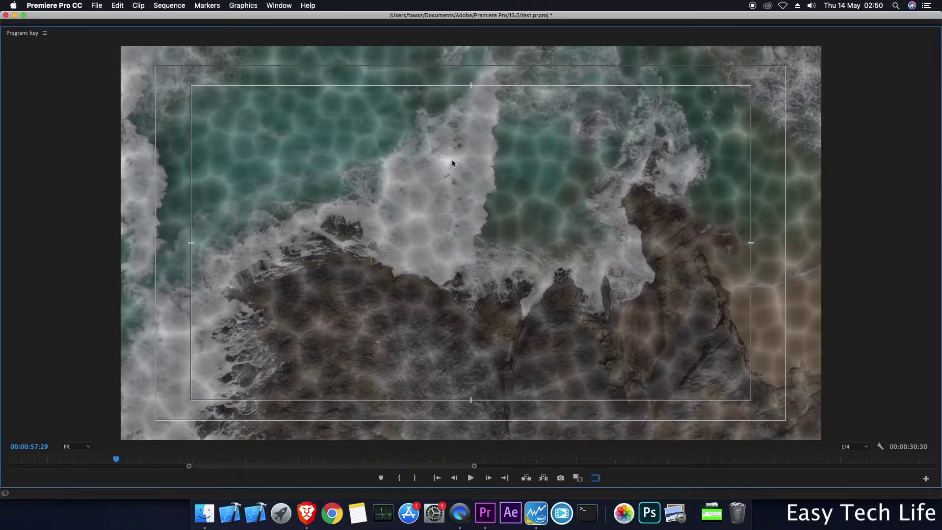
{"action": "key", "text": "space"}
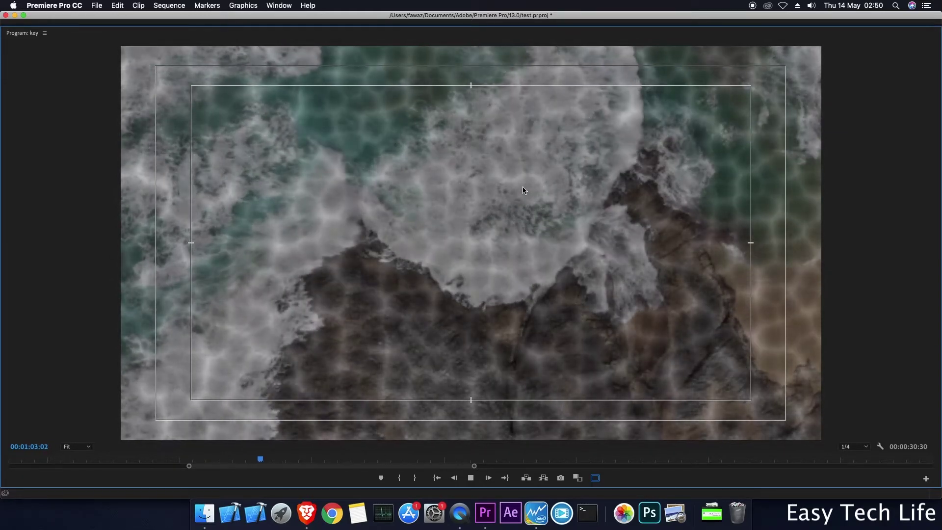
{"action": "key", "text": "grave"}
Add a new, lengthened Black Video clip on V3 after the Pexels Videos clip and remove the cell pattern clip
{"action": "left_click", "coordinate": [554, 327]}
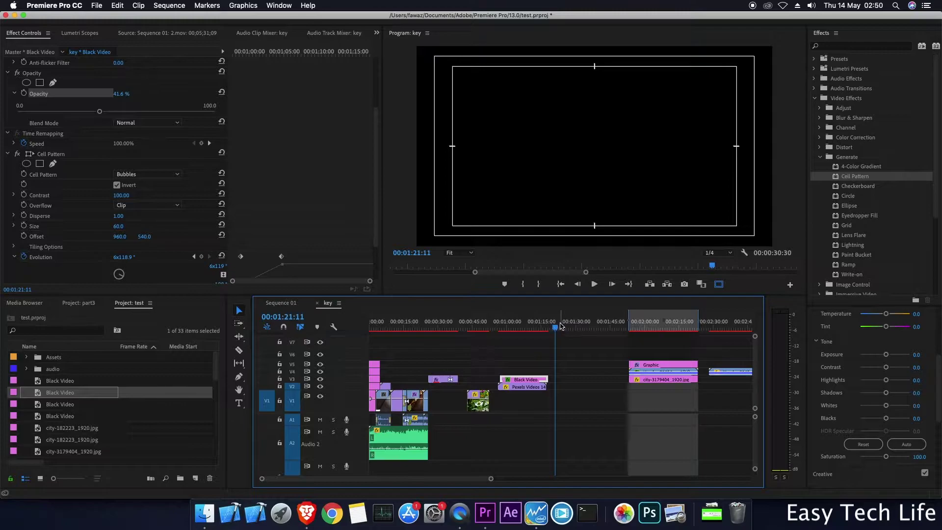
{"action": "left_click", "coordinate": [861, 190]}
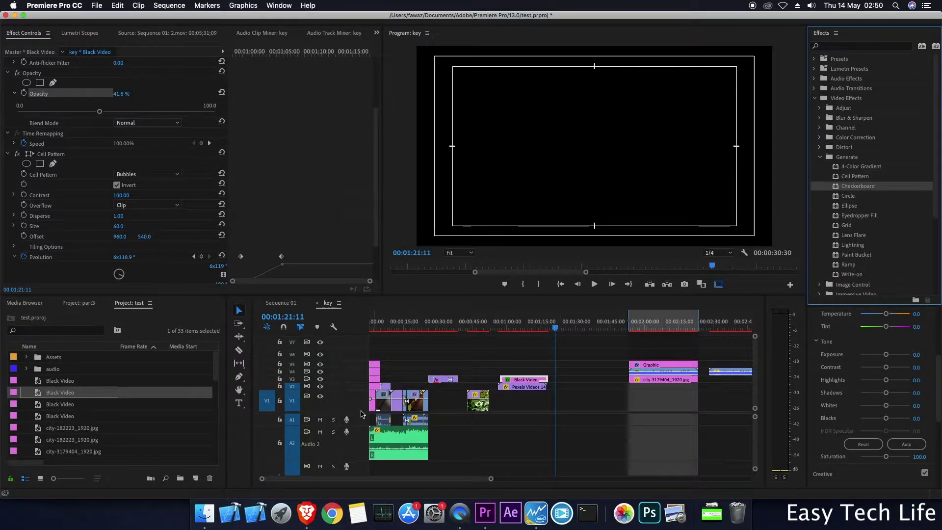
{"action": "left_click_drag", "start_coordinate": [47, 399], "coordinate": [569, 381]}
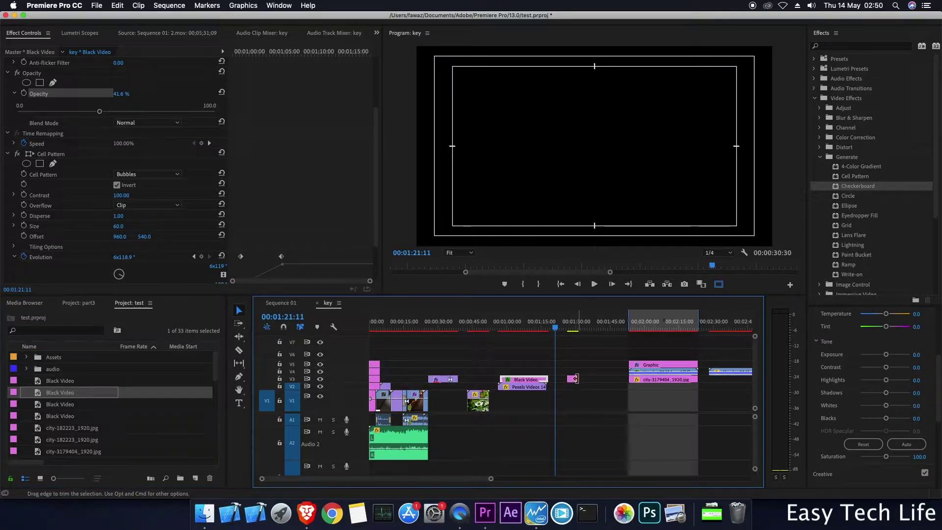
{"action": "key", "text": "super+z"}
{"action": "left_click", "coordinate": [581, 326]}
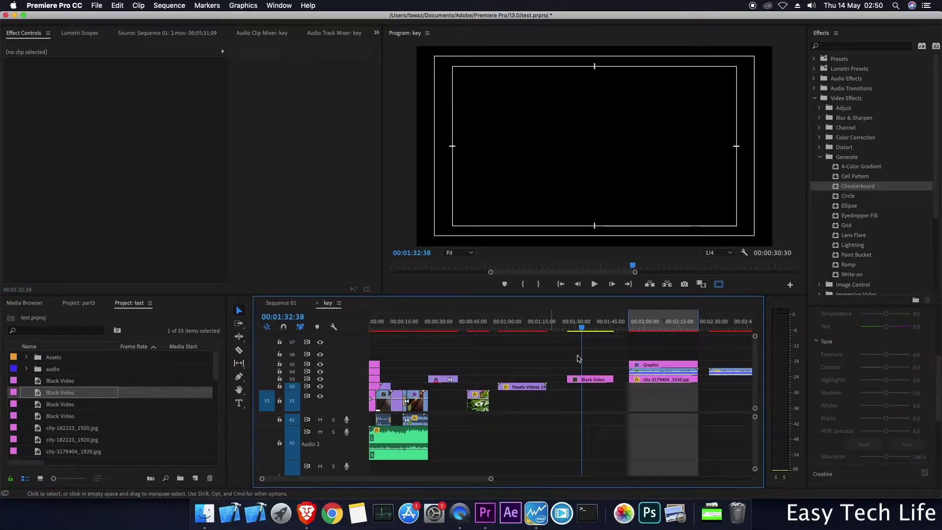
Apply the Checkerboard effect to the new Black Video clip and set its horizontal anchor to 997
{"action": "left_click_drag", "start_coordinate": [852, 190], "coordinate": [591, 379]}
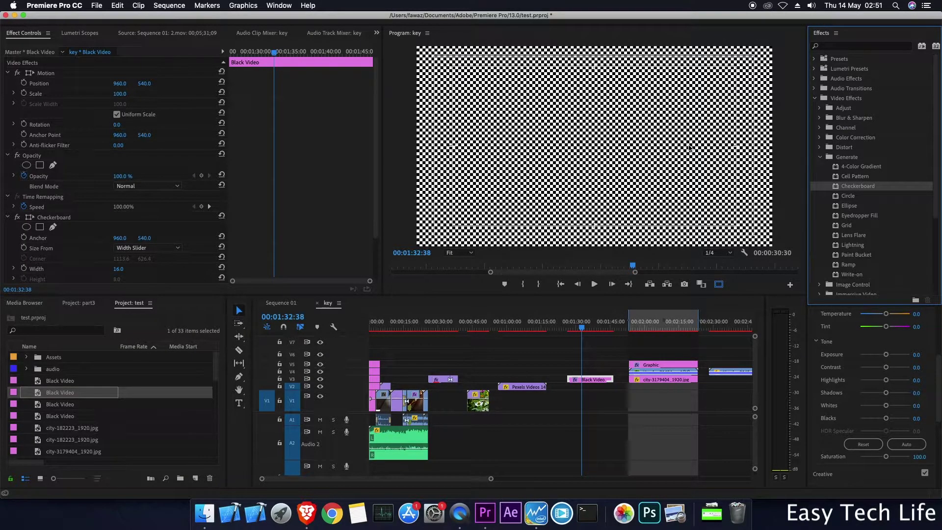
{"action": "scroll", "coordinate": [374, 193], "scroll_direction": "down", "scroll_amount": 3}
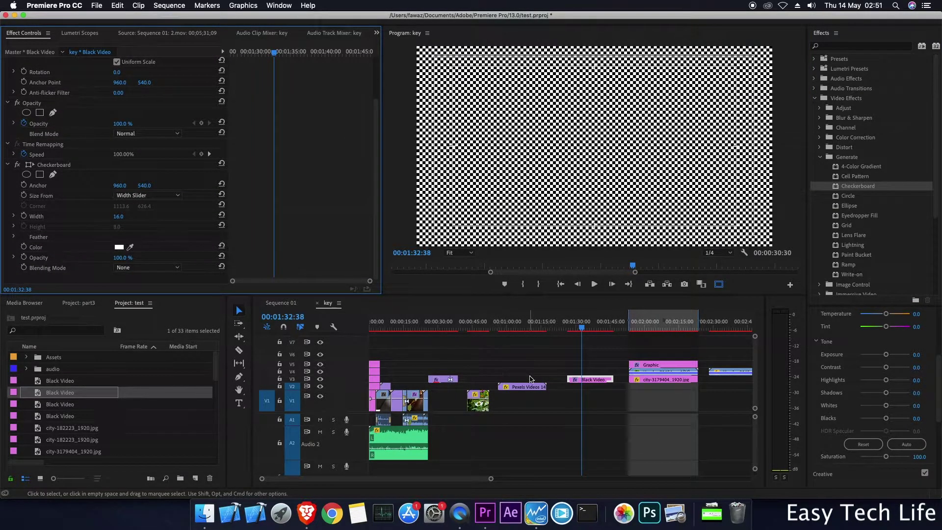
{"action": "mouse_move", "coordinate": [119, 185]}
{"action": "left_mouse_down"}
{"action": "mouse_move", "coordinate": [158, 184]}
{"action": "mouse_move", "coordinate": [138, 185]}
{"action": "left_mouse_up"}
Try sizing the checkerboard from Corner Point, and return to Width Slider
{"action": "left_click", "coordinate": [139, 195]}
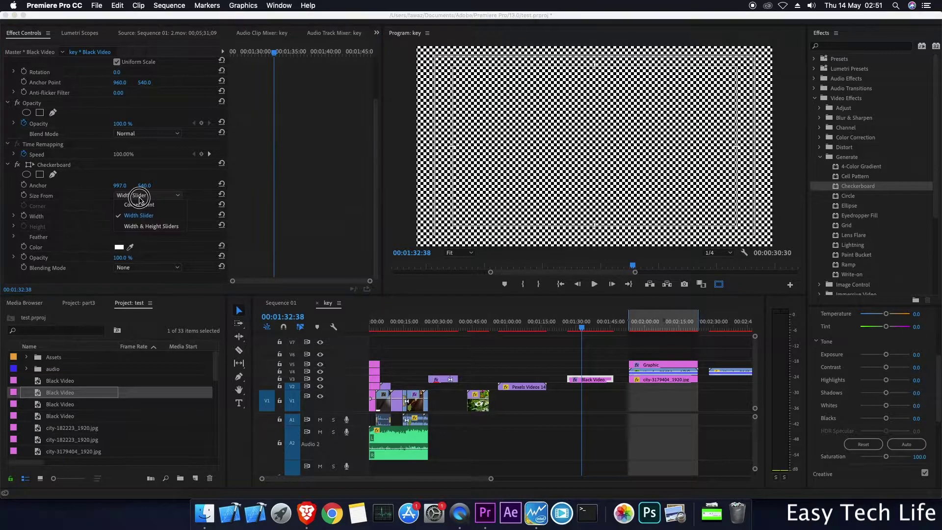
{"action": "left_click", "coordinate": [141, 205]}
{"action": "left_click", "coordinate": [142, 197]}
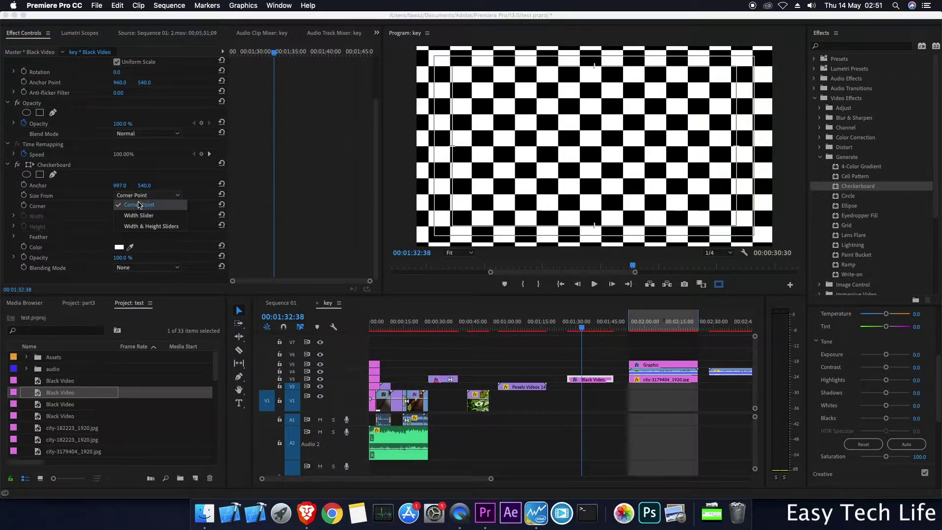
{"action": "left_click", "coordinate": [137, 206]}
Set the checkerboard's width to 225.8
{"action": "left_click", "coordinate": [13, 216]}
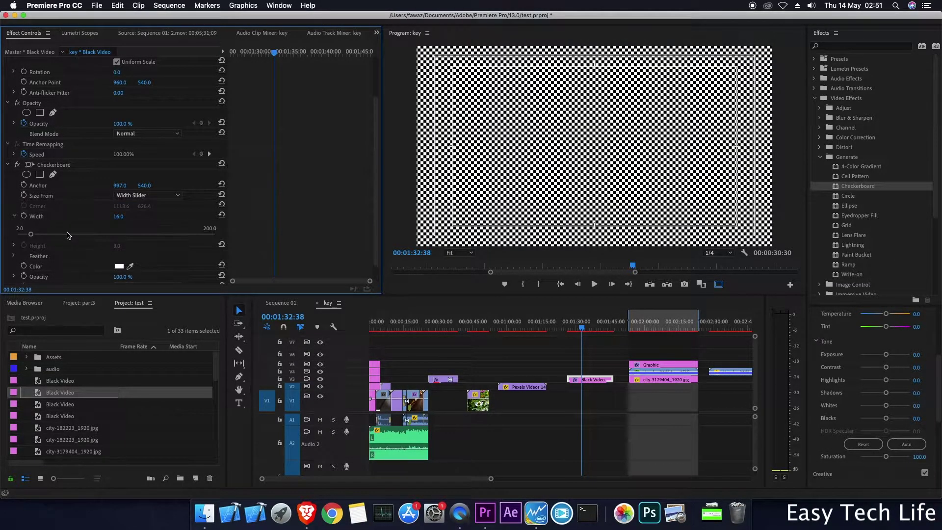
{"action": "left_click_drag", "start_coordinate": [34, 236], "coordinate": [192, 235]}
{"action": "left_click_drag", "start_coordinate": [118, 220], "coordinate": [137, 220]}
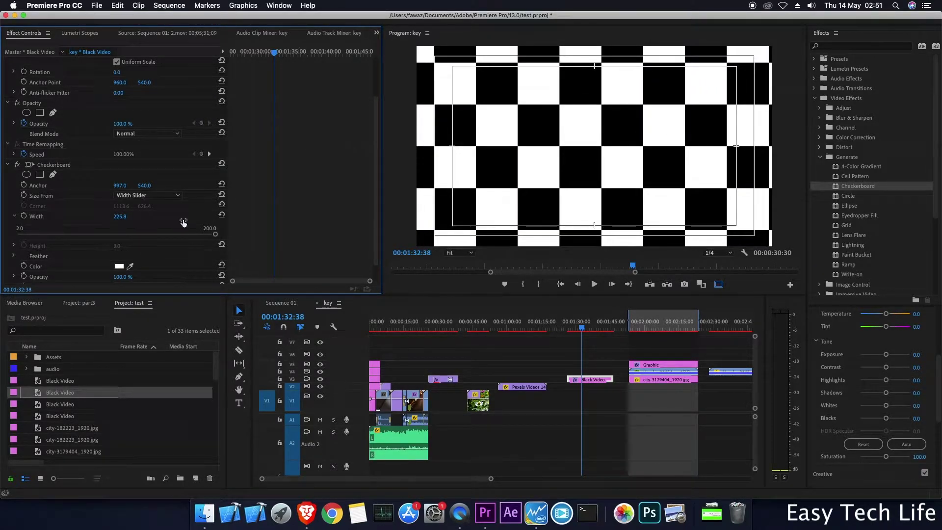
{"action": "scroll", "coordinate": [374, 231], "scroll_direction": "down", "scroll_amount": 2}
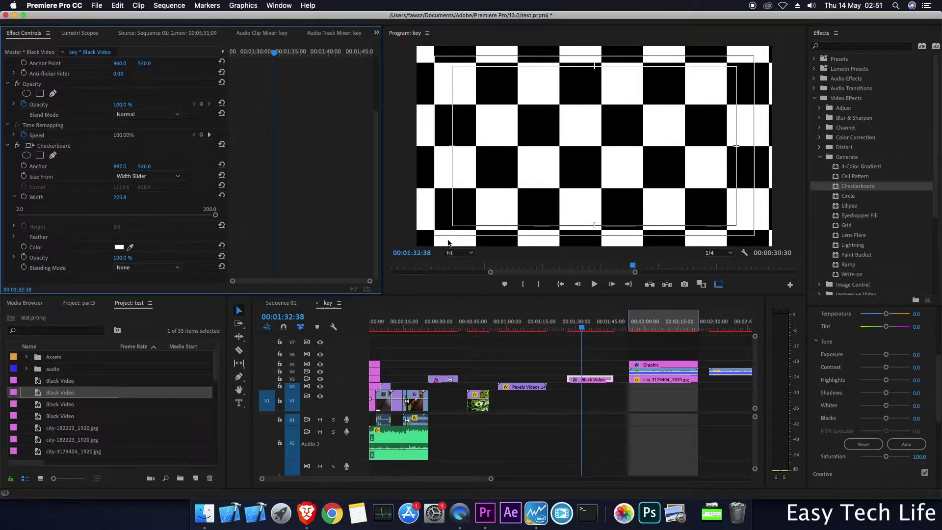
Move the checkerboard clip above the Pexels Videos clip on V3 and play back the overlay
{"action": "left_click_drag", "start_coordinate": [603, 379], "coordinate": [533, 382]}
{"action": "left_click_drag", "start_coordinate": [581, 326], "coordinate": [521, 339]}
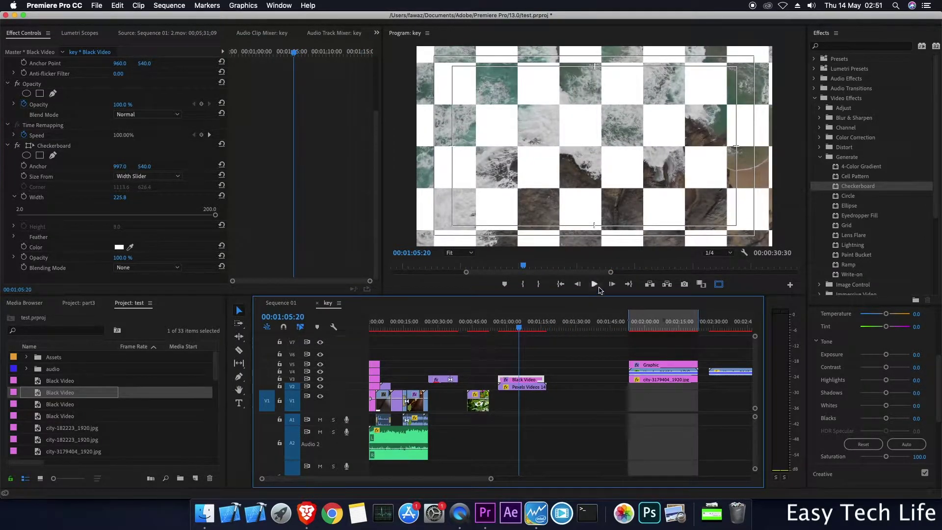
{"action": "left_click", "coordinate": [595, 284]}
{"action": "left_click", "coordinate": [595, 284]}
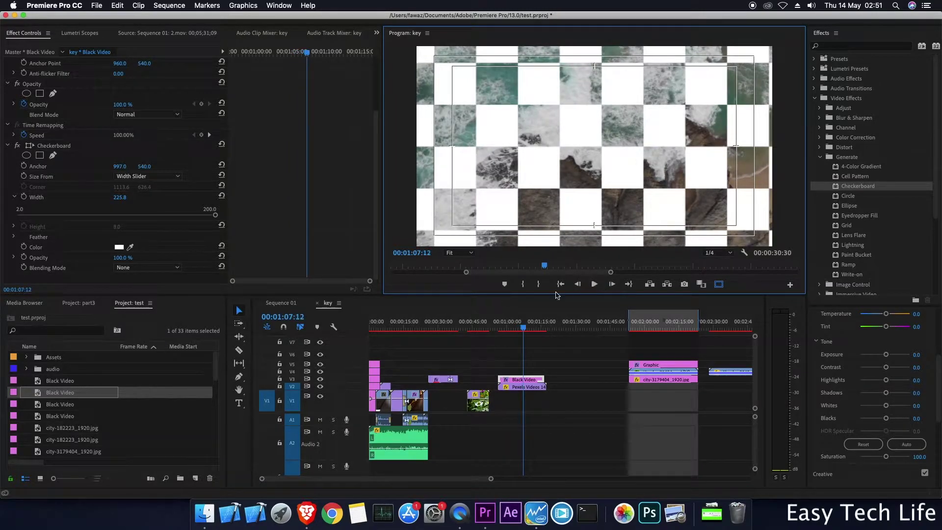
Animate the checkerboard's horizontal anchor with keyframes from 997 at 00:01:07:12 to 1229 over four seconds further on
{"action": "left_click", "coordinate": [376, 152]}
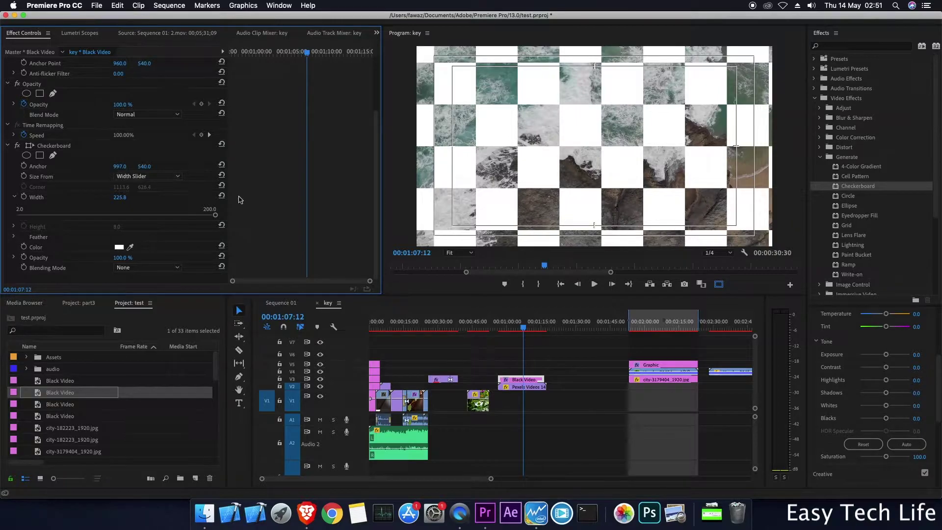
{"action": "left_click", "coordinate": [24, 165]}
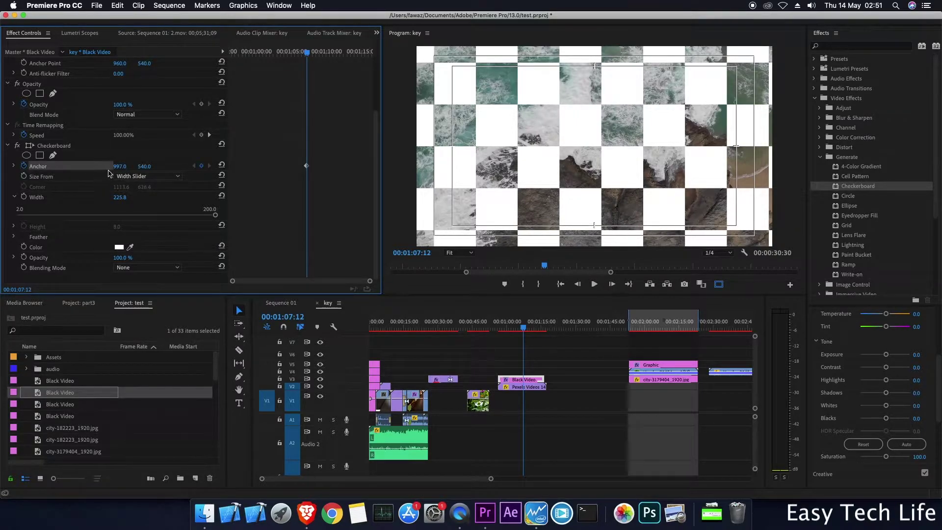
{"action": "left_click_drag", "start_coordinate": [309, 52], "coordinate": [339, 51]}
{"action": "mouse_move", "coordinate": [118, 165]}
{"action": "left_mouse_down"}
{"action": "mouse_move", "coordinate": [249, 166]}
{"action": "mouse_move", "coordinate": [122, 167]}
{"action": "left_mouse_up"}
Play back the checkerboard's anchor animation from around its first keyframe
{"action": "left_click_drag", "start_coordinate": [338, 51], "coordinate": [304, 51]}
{"action": "left_click", "coordinate": [593, 285]}
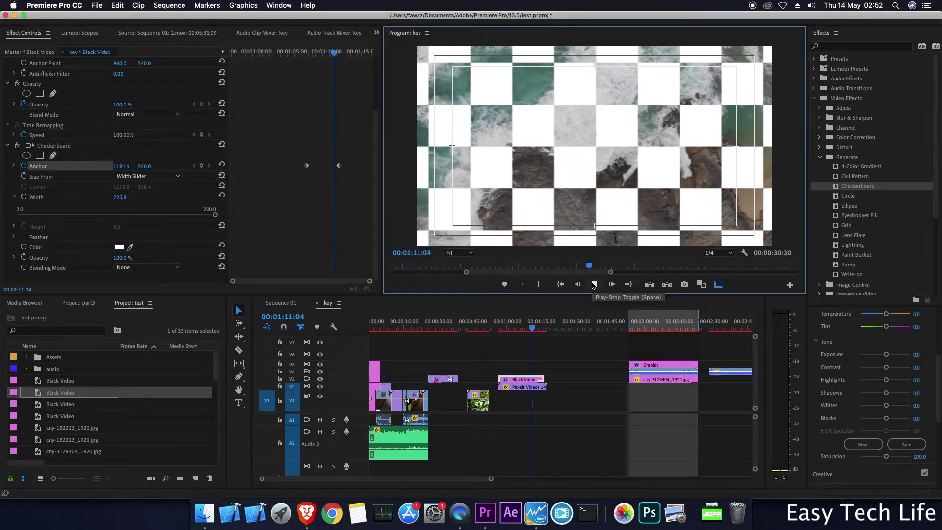
{"action": "left_click", "coordinate": [594, 285]}
Change the checkerboard's color from white to a muted teal and play back the result
{"action": "left_click", "coordinate": [119, 247]}
{"action": "left_click", "coordinate": [405, 207]}
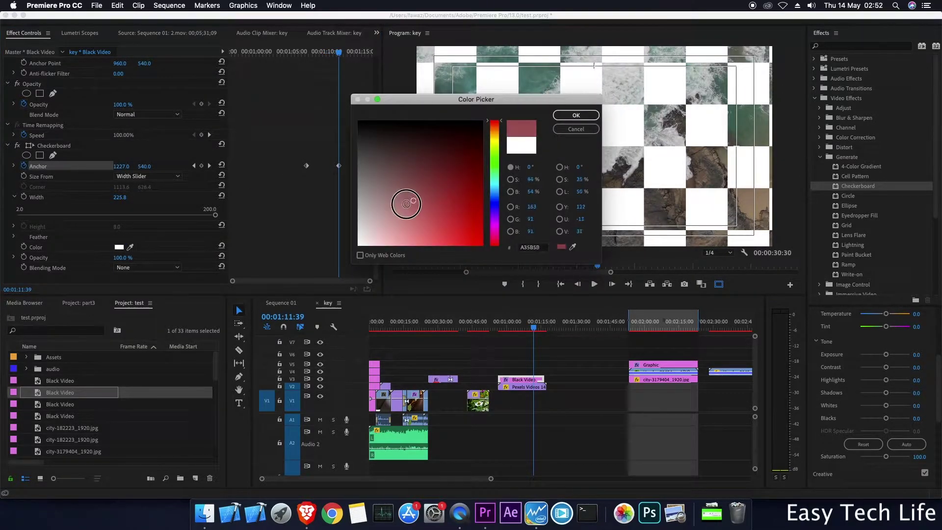
{"action": "left_click", "coordinate": [498, 185]}
{"action": "left_click", "coordinate": [575, 116]}
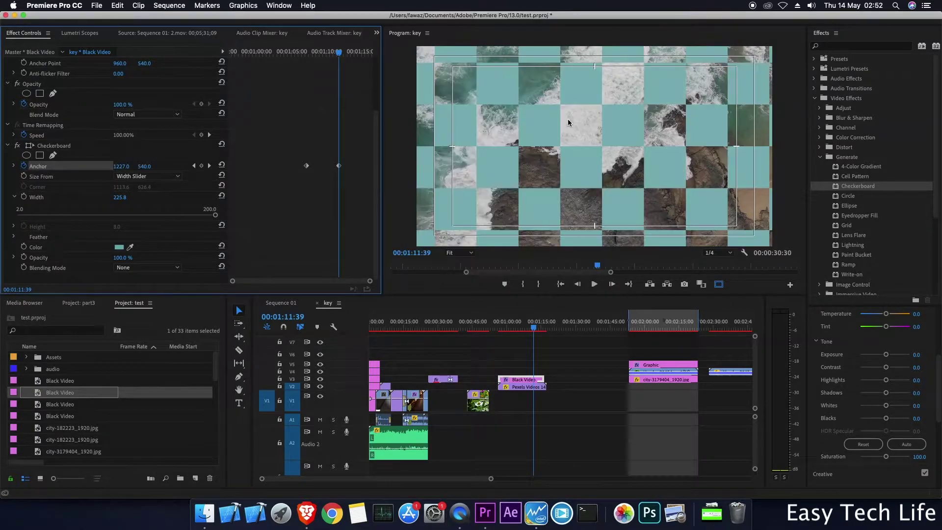
{"action": "left_click", "coordinate": [594, 285]}
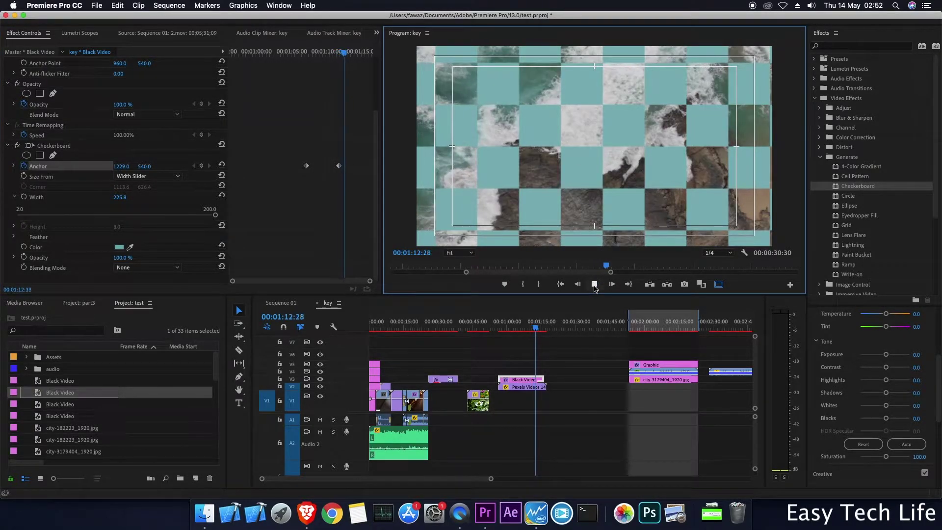
Replay part of the teal checkerboard's anchor animation starting between its two keyframes
{"action": "left_click", "coordinate": [593, 285]}
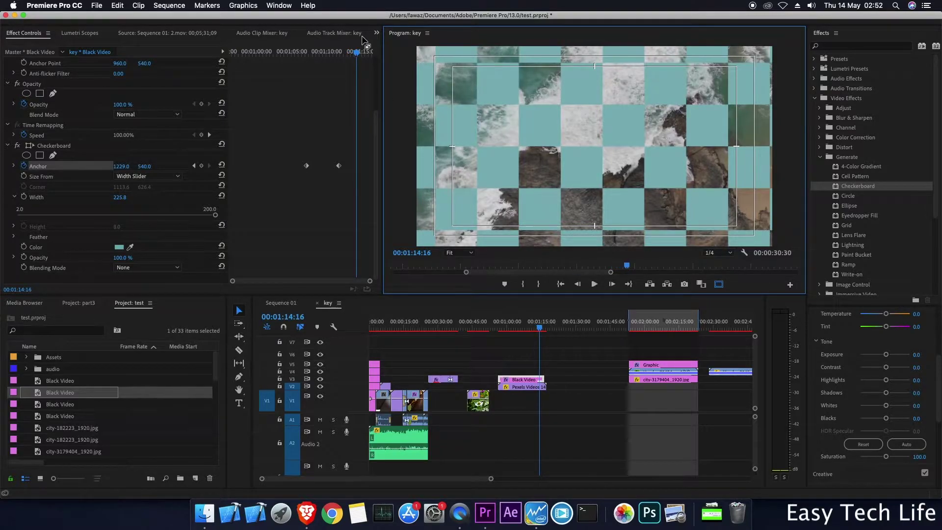
{"action": "left_click_drag", "start_coordinate": [358, 52], "coordinate": [323, 52]}
{"action": "left_click", "coordinate": [594, 285]}
{"action": "left_click", "coordinate": [594, 285]}
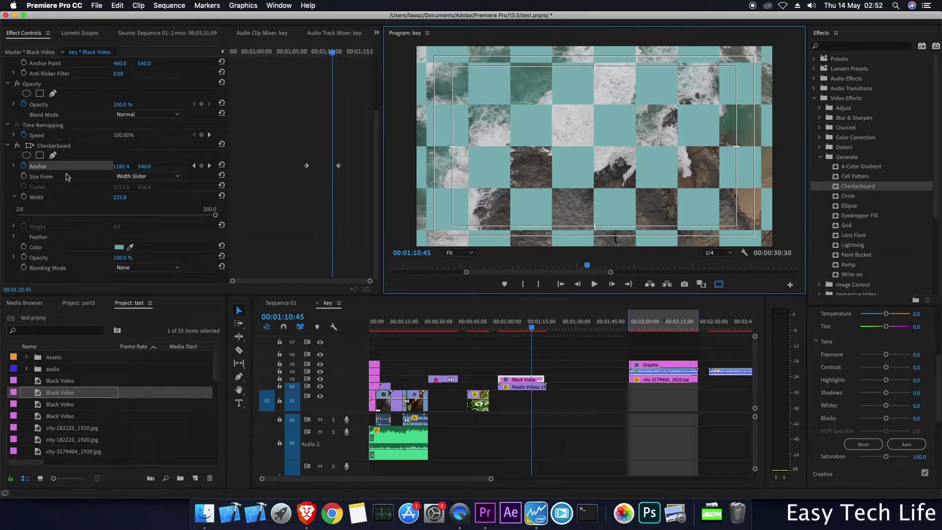
Reduce the checkerboard's width to 105.4 and turn on keyframing for the width
{"action": "left_click", "coordinate": [14, 197]}
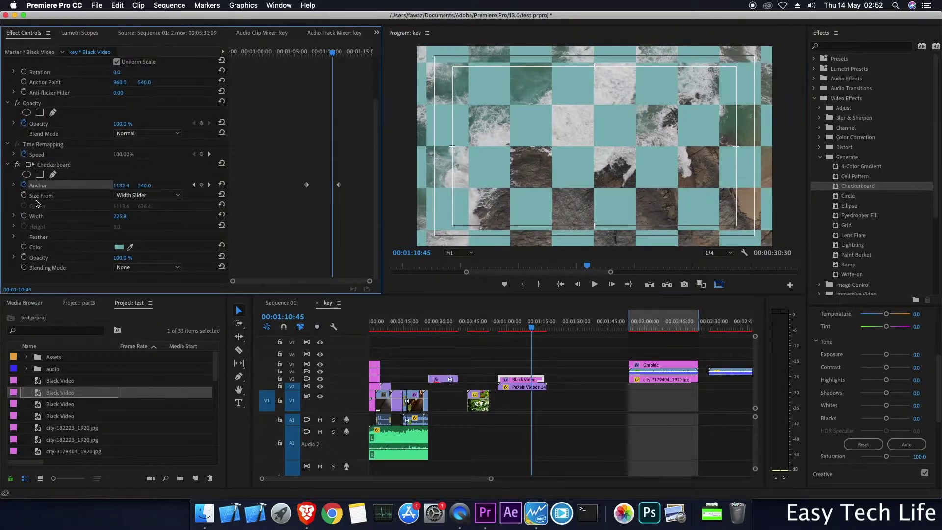
{"action": "left_click", "coordinate": [14, 217]}
{"action": "left_click_drag", "start_coordinate": [211, 238], "coordinate": [120, 234]}
{"action": "left_click", "coordinate": [24, 215]}
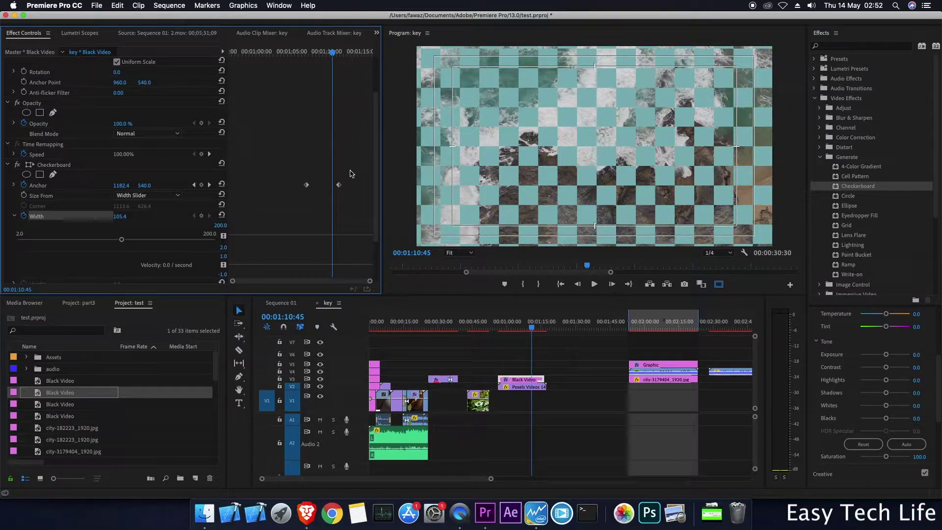
Keyframe the checkerboard's width at 199.4 on the last anchor keyframe and 63.4 on the first at 00:01:07:12
{"action": "left_click", "coordinate": [211, 185]}
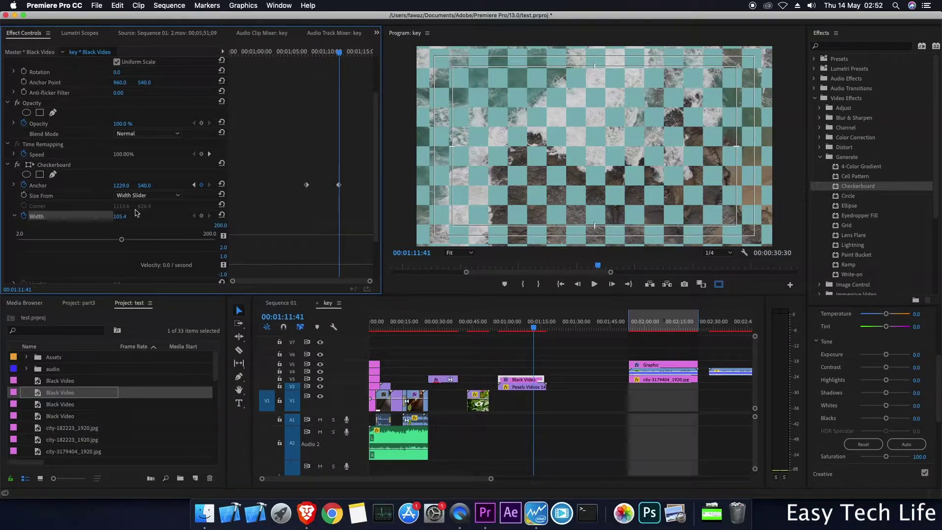
{"action": "left_click_drag", "start_coordinate": [120, 216], "coordinate": [167, 216]}
{"action": "left_click_drag", "start_coordinate": [339, 52], "coordinate": [306, 52]}
{"action": "left_click", "coordinate": [208, 186]}
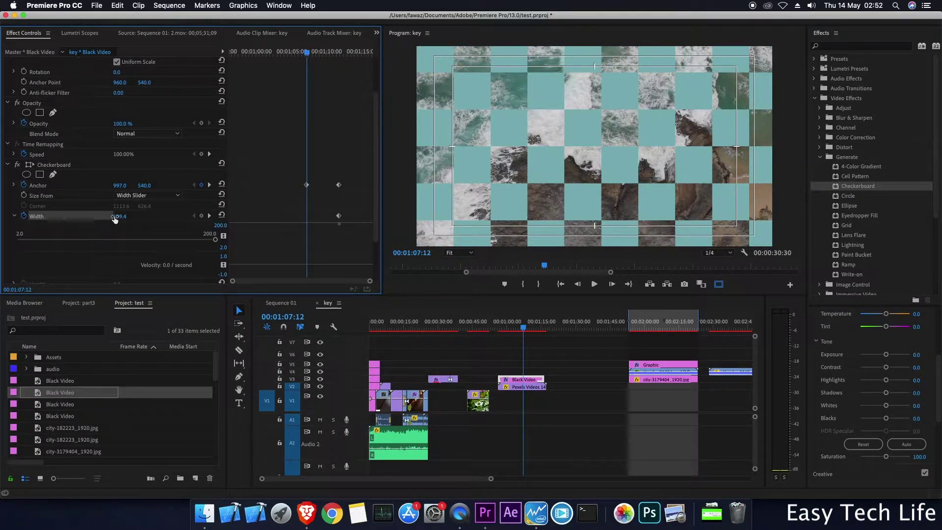
{"action": "left_click_drag", "start_coordinate": [120, 216], "coordinate": [53, 216]}
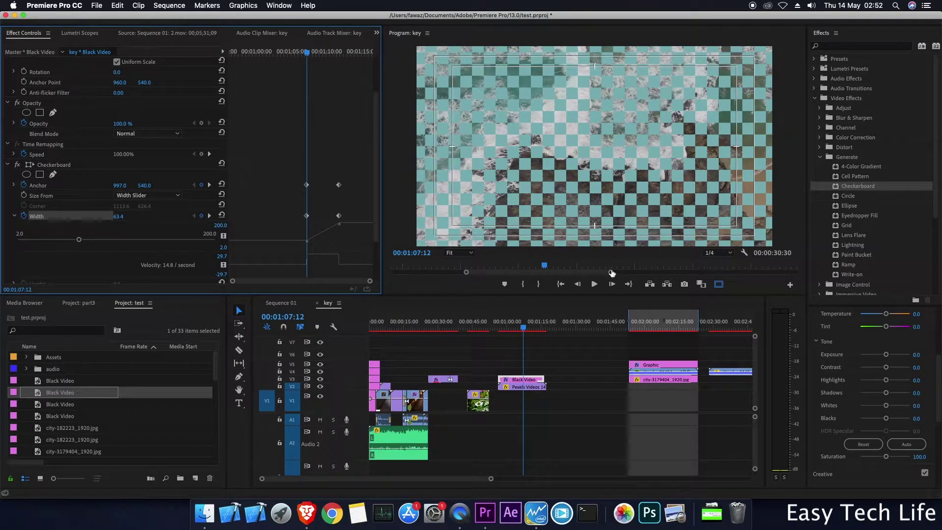
Play back the combined anchor and width animation from 00:01:05:45
{"action": "left_click_drag", "start_coordinate": [310, 55], "coordinate": [297, 56]}
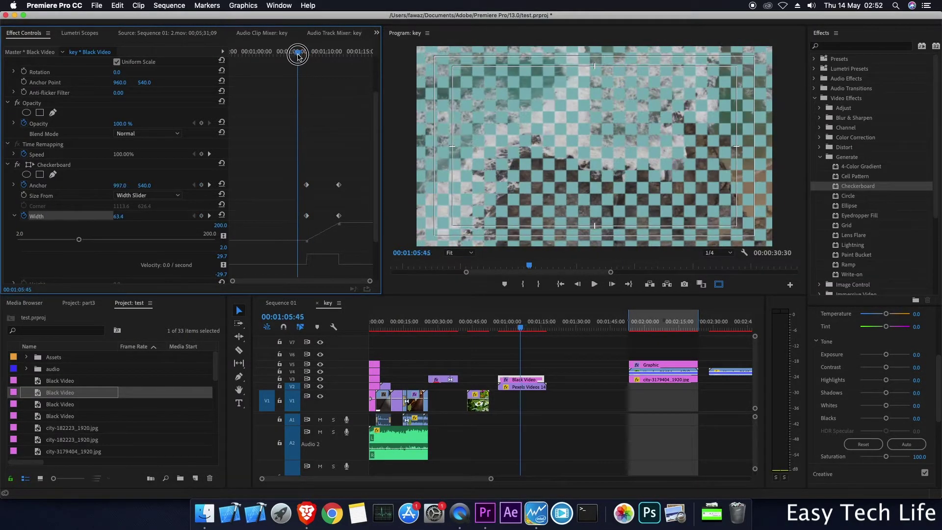
{"action": "left_click", "coordinate": [595, 285]}
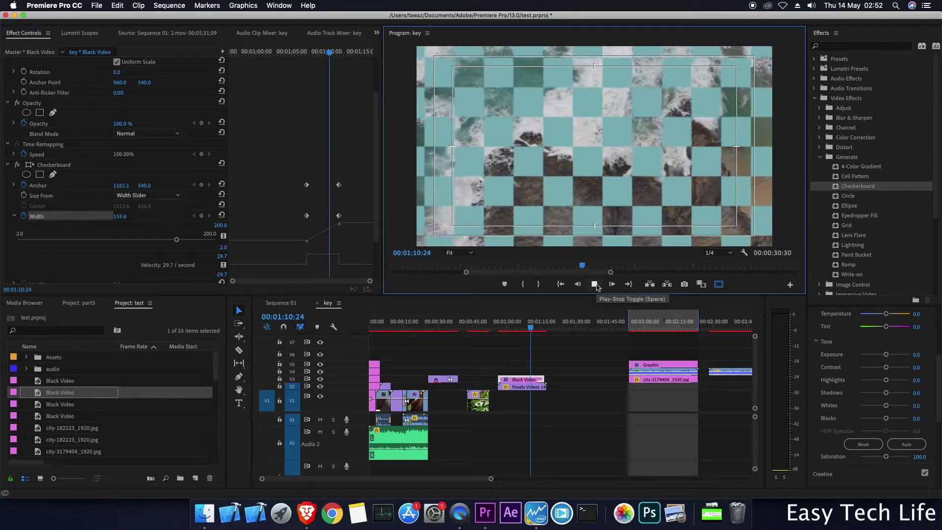
{"action": "left_click", "coordinate": [595, 284]}
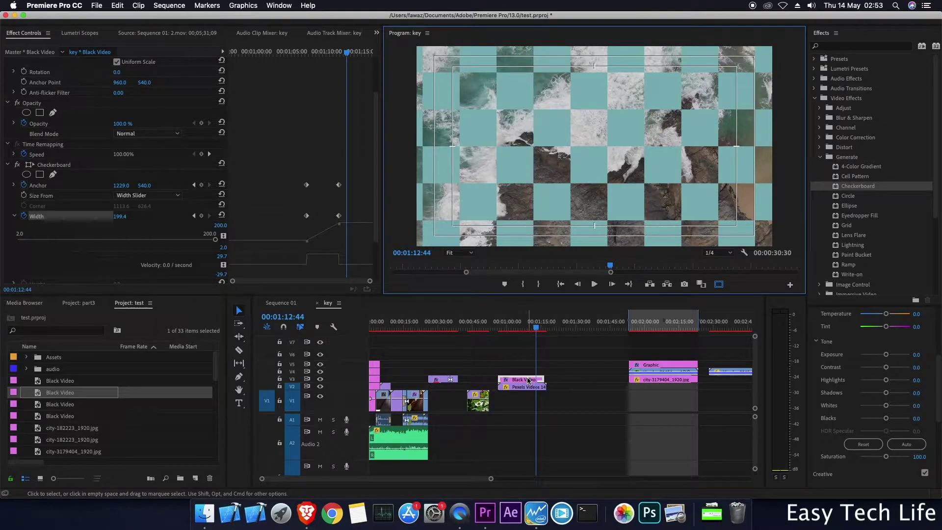
Delete the checkerboard clip and place a new Black Video clip on V2 after the Pexels Videos clip
{"action": "left_click_drag", "start_coordinate": [527, 382], "coordinate": [577, 380]}
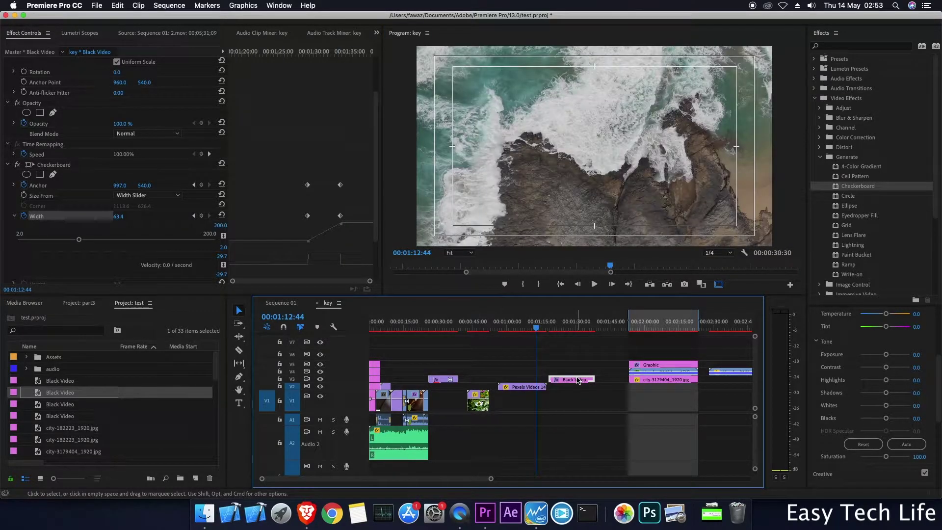
{"action": "key", "text": "Delete"}
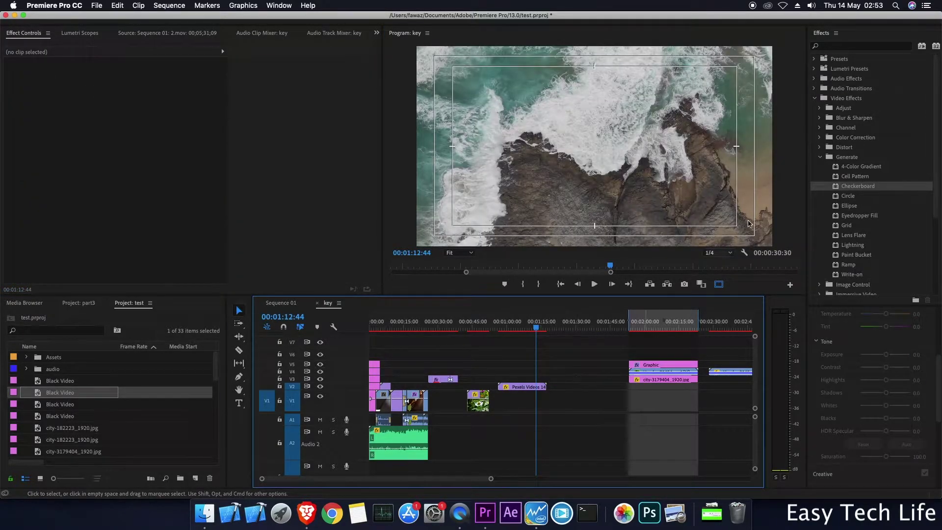
{"action": "left_click", "coordinate": [848, 198]}
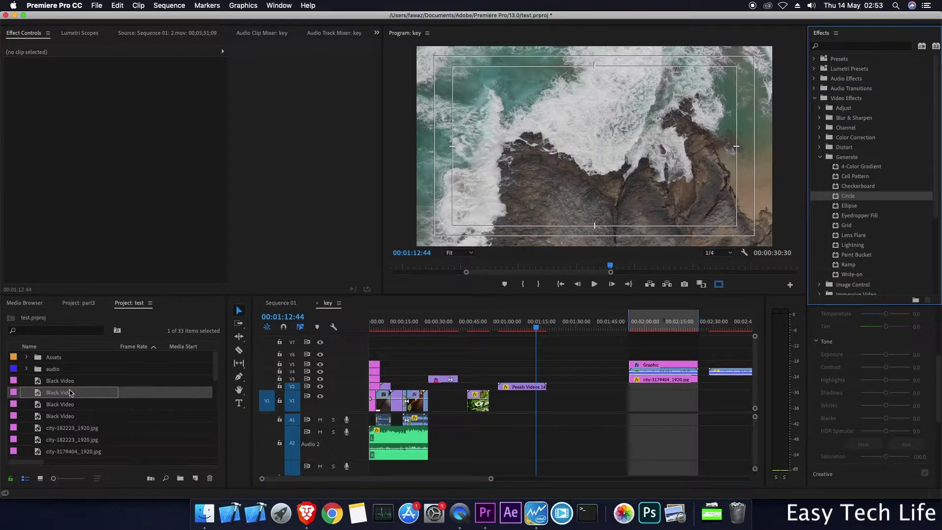
{"action": "left_click_drag", "start_coordinate": [38, 396], "coordinate": [609, 387]}
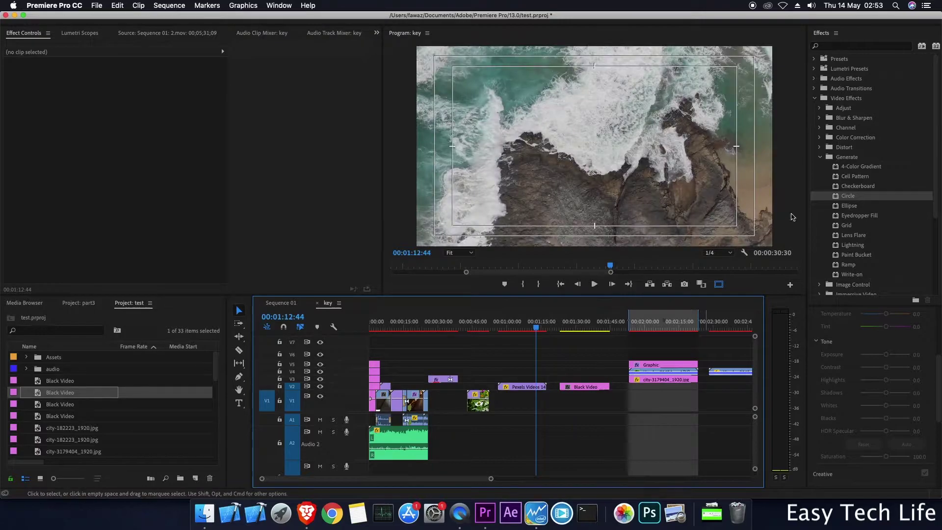
Apply the Circle effect to the new Black Video clip and invert the circle
{"action": "left_click_drag", "start_coordinate": [847, 197], "coordinate": [581, 389]}
{"action": "left_click_drag", "start_coordinate": [559, 328], "coordinate": [581, 327]}
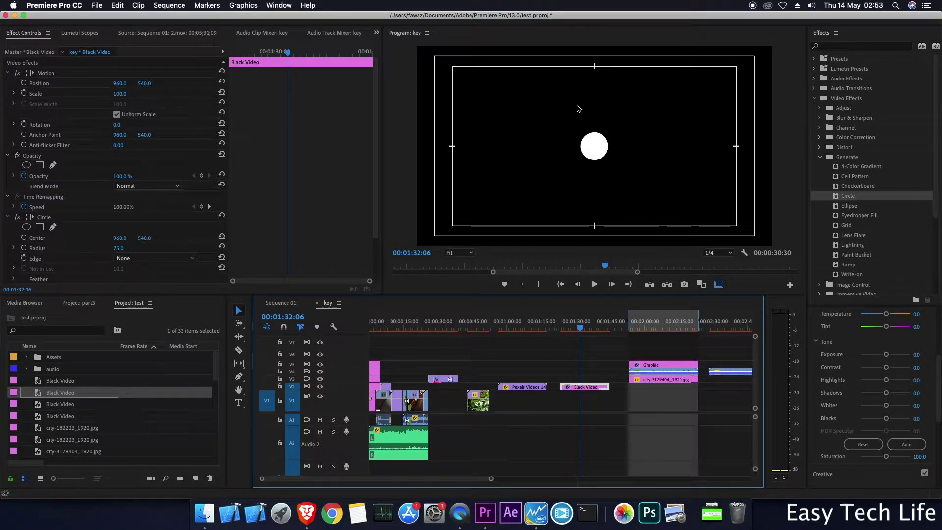
{"action": "left_click_drag", "start_coordinate": [378, 217], "coordinate": [378, 258]}
{"action": "left_click", "coordinate": [116, 238]}
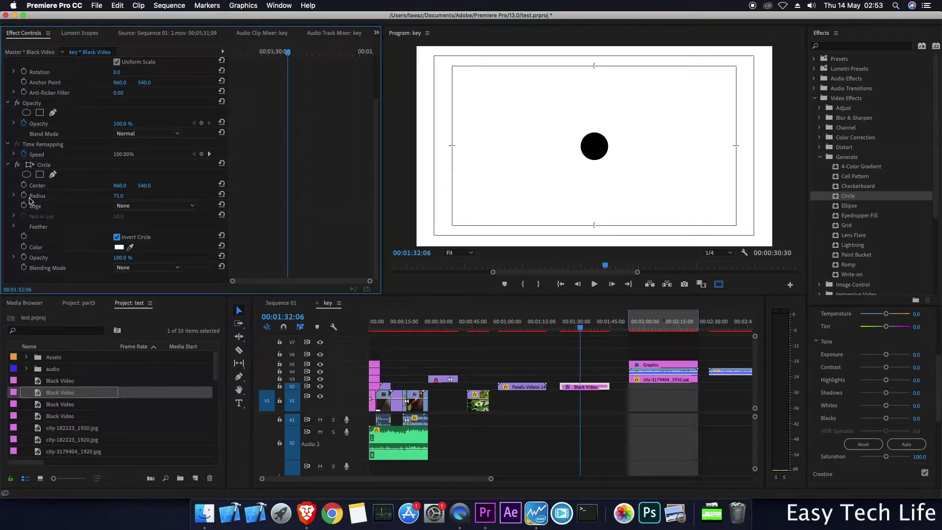
Shrink the circle's radius to 0 and move its clip above the Pexels Videos clip on V3
{"action": "left_click", "coordinate": [13, 195]}
{"action": "left_click_drag", "start_coordinate": [41, 214], "coordinate": [24, 213]}
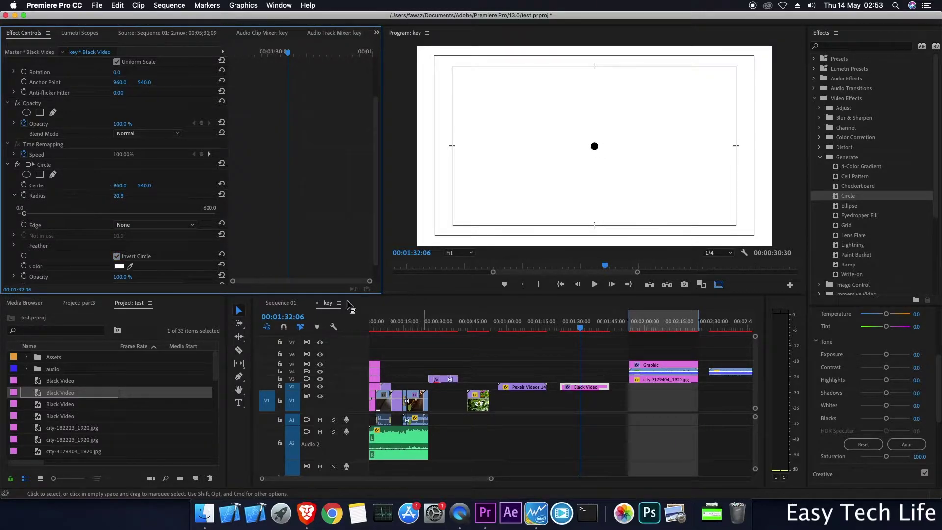
{"action": "left_click_drag", "start_coordinate": [24, 213], "coordinate": [6, 213]}
{"action": "left_click_drag", "start_coordinate": [595, 389], "coordinate": [532, 382]}
Animate the circle's radius with keyframes from 0 at 00:00:57:14 to 1545 at 00:01:07:38
{"action": "left_click_drag", "start_coordinate": [580, 323], "coordinate": [500, 338]}
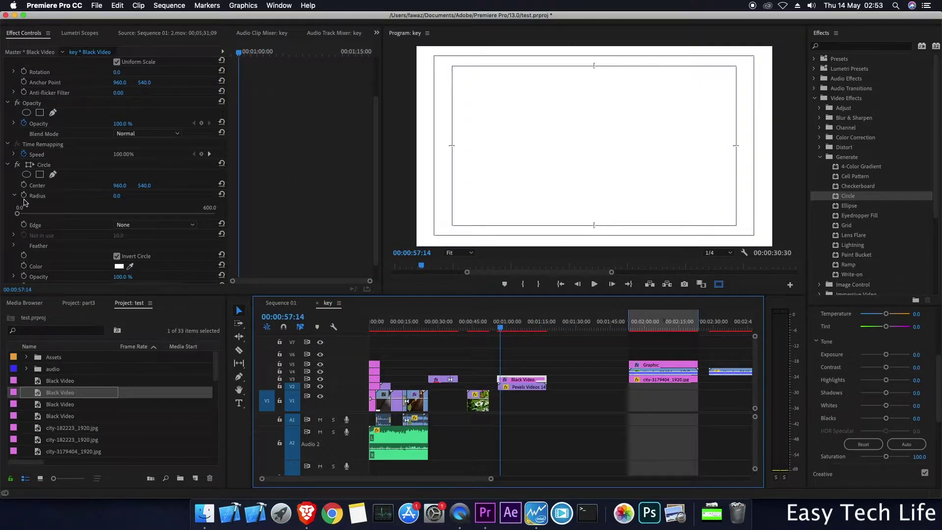
{"action": "left_click", "coordinate": [24, 196]}
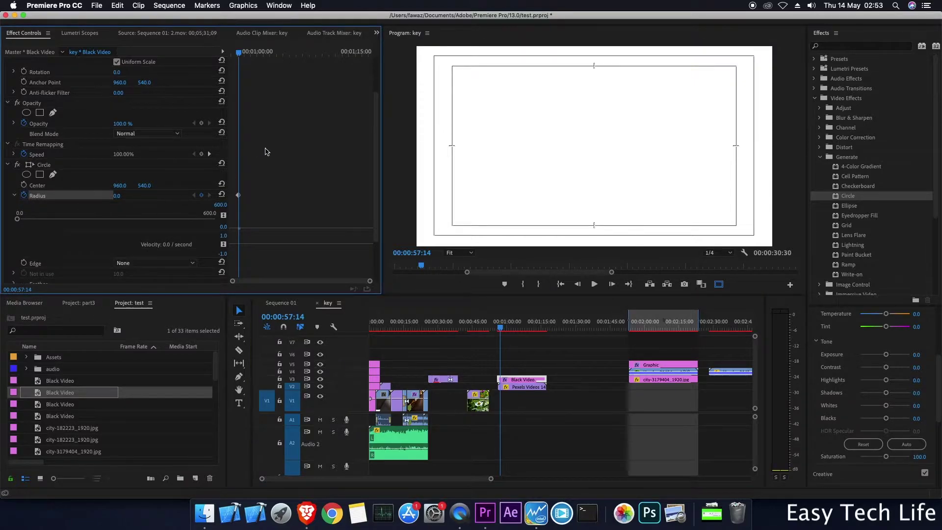
{"action": "left_click_drag", "start_coordinate": [500, 326], "coordinate": [524, 326]}
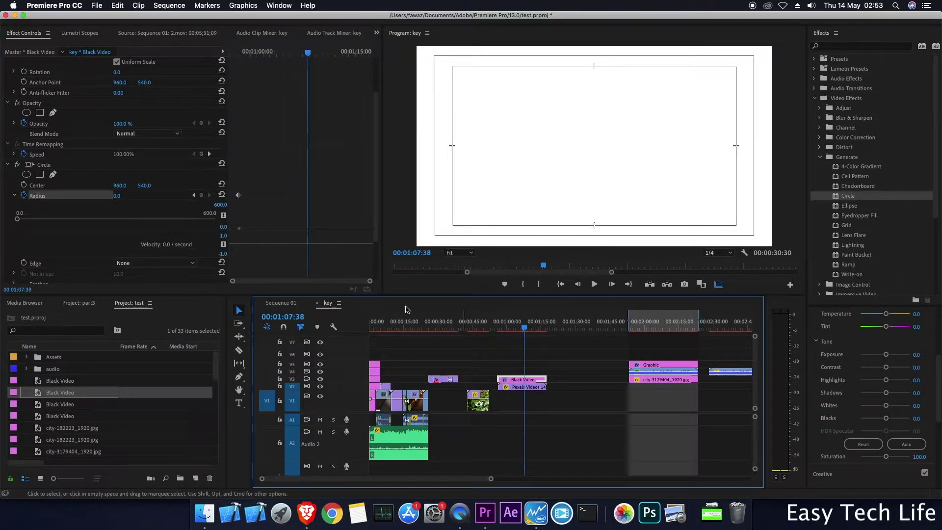
{"action": "left_click_drag", "start_coordinate": [118, 198], "coordinate": [397, 197]}
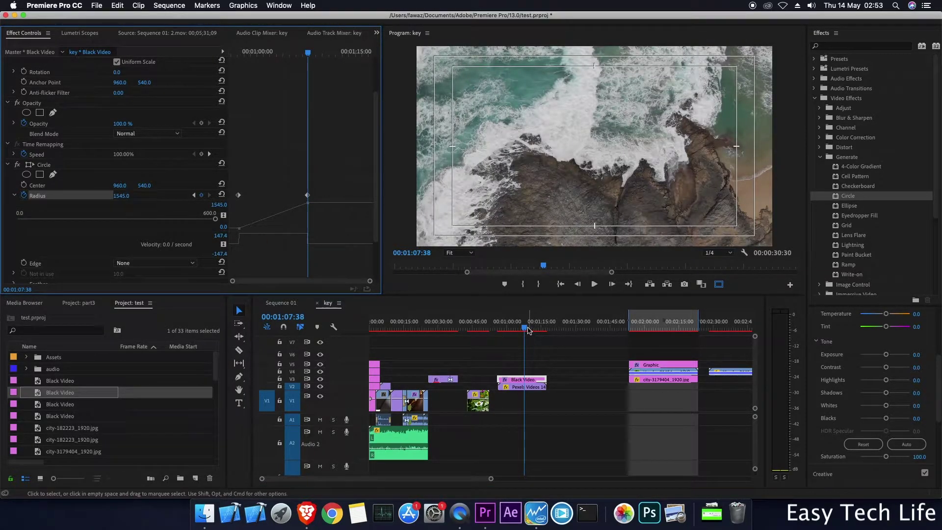
Play back the circle reveal from its first radius keyframe at 00:00:57:14
{"action": "left_click_drag", "start_coordinate": [525, 327], "coordinate": [501, 332]}
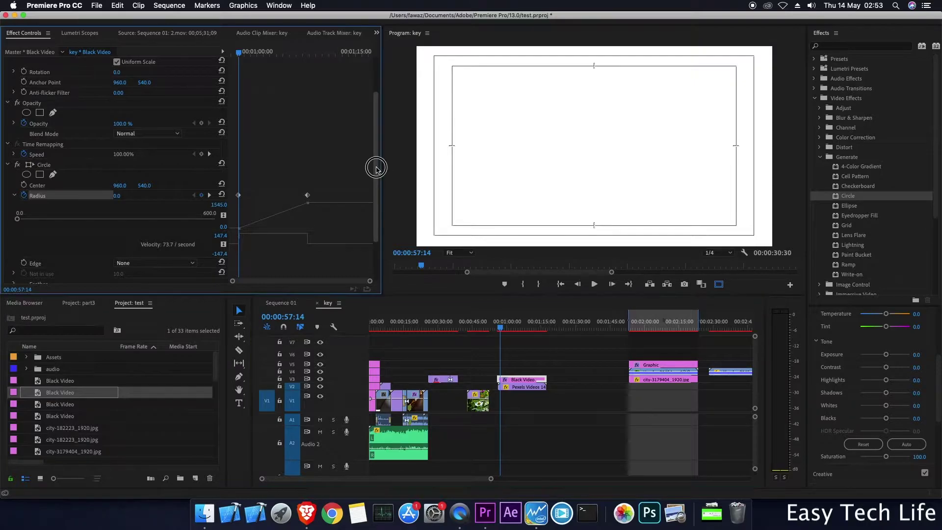
{"action": "left_click_drag", "start_coordinate": [376, 168], "coordinate": [381, 220]}
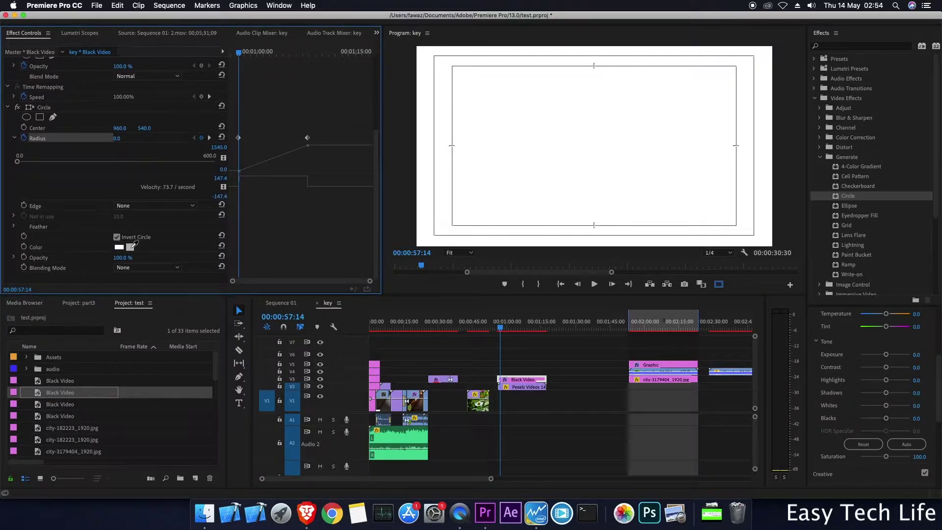
{"action": "left_click", "coordinate": [500, 327]}
{"action": "left_click", "coordinate": [593, 284]}
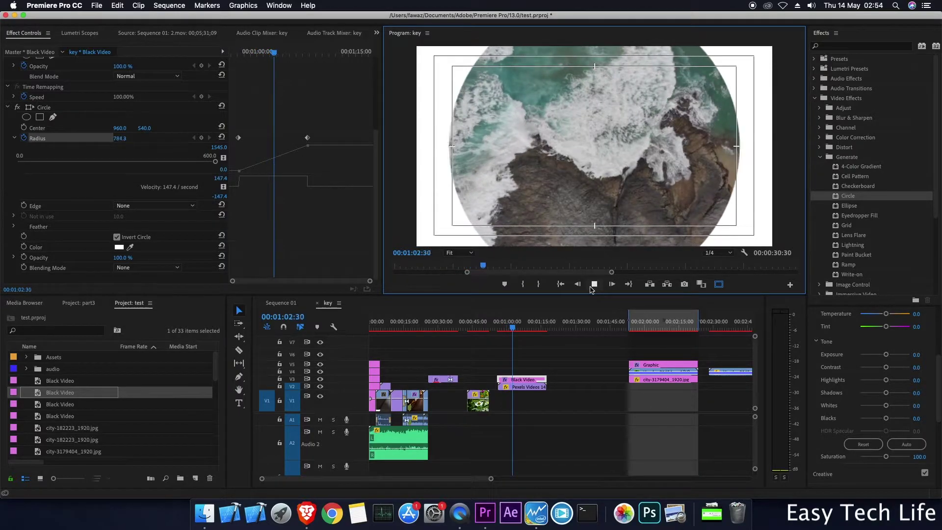
{"action": "left_click", "coordinate": [594, 286]}
Speed up the reveal by moving the second radius keyframe earlier to about 00:01:00, and play it from 00:00:57:00
{"action": "left_click_drag", "start_coordinate": [307, 139], "coordinate": [259, 138]}
{"action": "left_click_drag", "start_coordinate": [291, 49], "coordinate": [237, 51]}
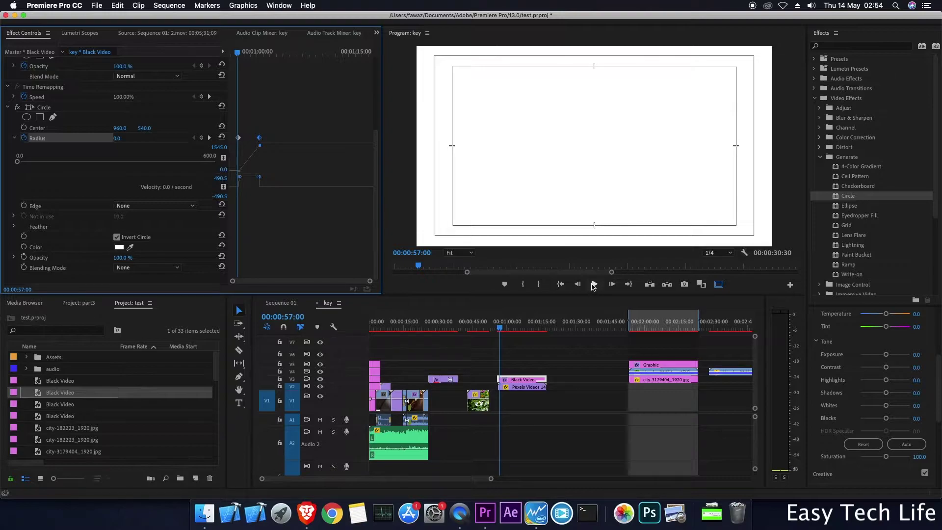
{"action": "left_click", "coordinate": [594, 285]}
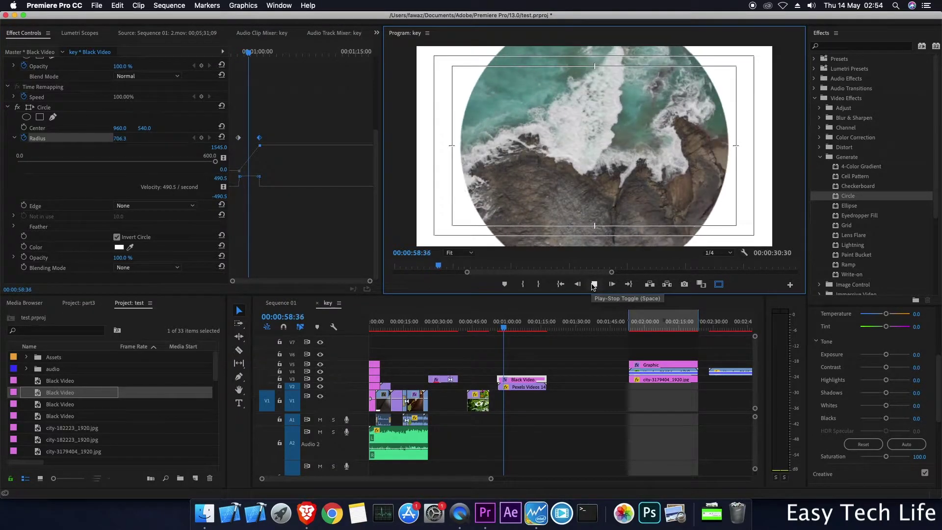
{"action": "left_click", "coordinate": [594, 285]}
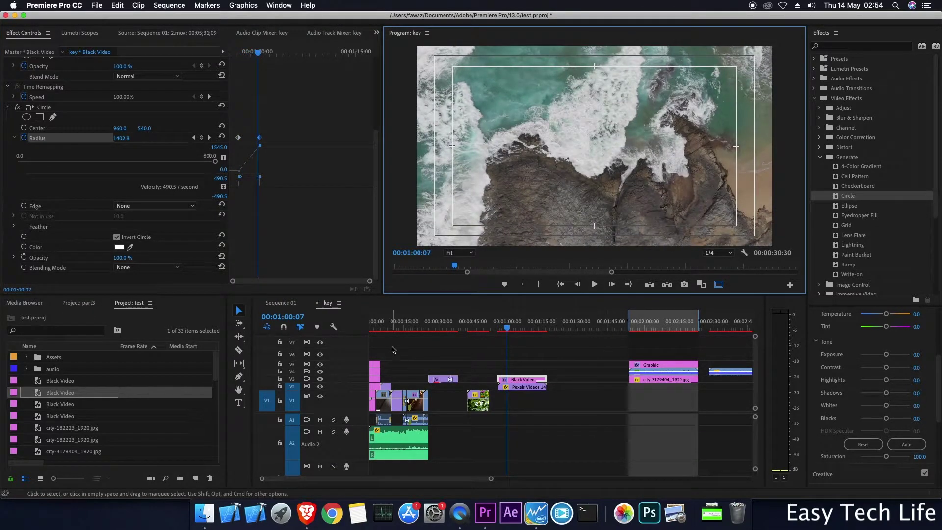
Delete the circle's Black Video clip and apply the Ellipse effect to the Pexels Videos clip on V2
{"action": "left_click", "coordinate": [513, 380]}
{"action": "key", "text": "Delete"}
{"action": "left_click", "coordinate": [850, 206]}
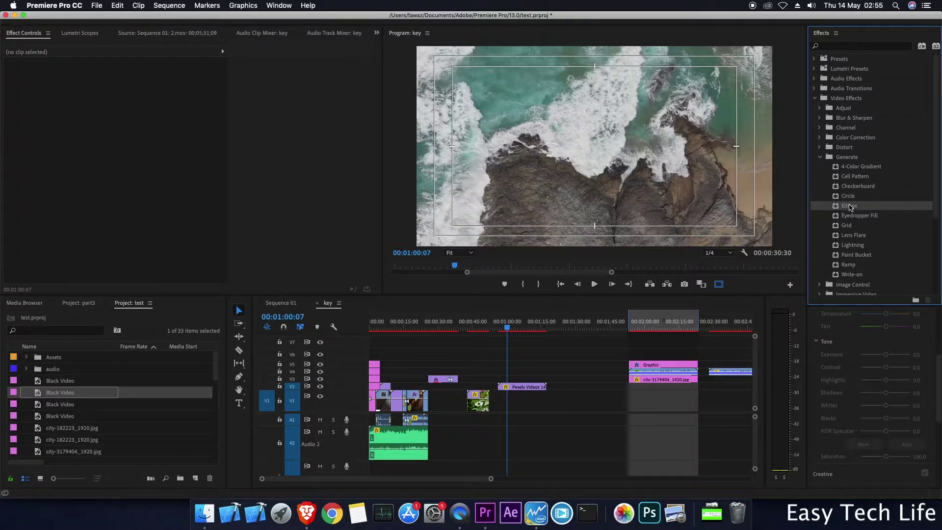
{"action": "left_click_drag", "start_coordinate": [850, 208], "coordinate": [516, 387]}
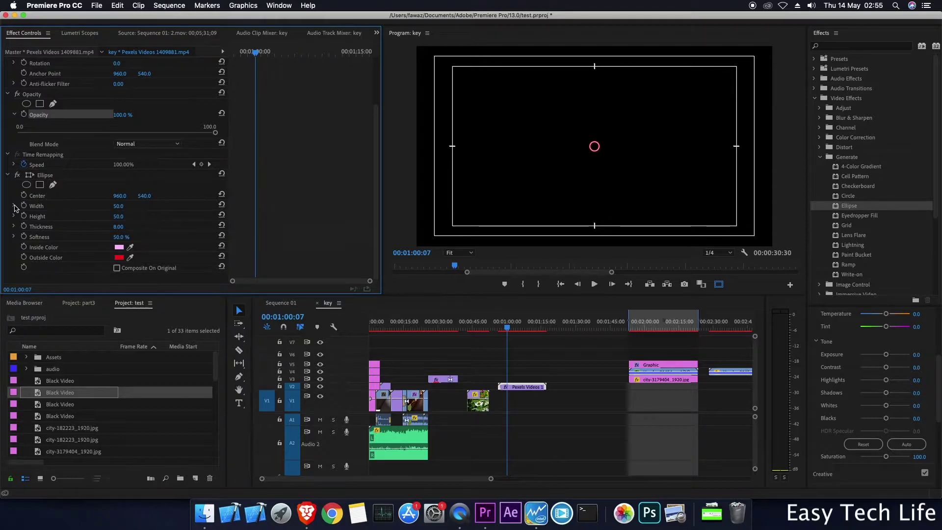
Set both the ellipse's width and height to 129.9
{"action": "left_click", "coordinate": [13, 206]}
{"action": "left_click_drag", "start_coordinate": [33, 225], "coordinate": [57, 223]}
{"action": "left_click", "coordinate": [14, 235]}
{"action": "left_click_drag", "start_coordinate": [34, 253], "coordinate": [57, 253]}
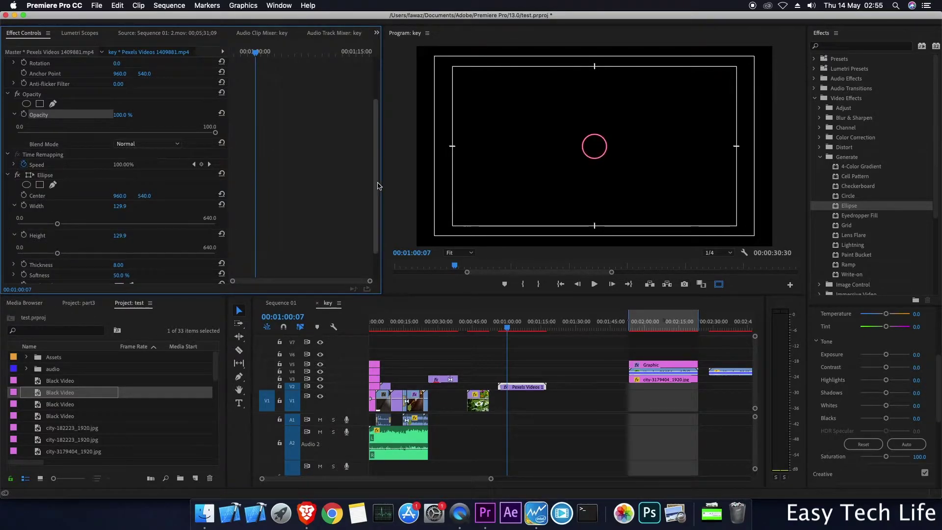
Set the ellipse's thickness to 13.74 and its softness to 71.8 %
{"action": "scroll", "coordinate": [378, 198], "scroll_direction": "down", "scroll_amount": 2}
{"action": "left_click", "coordinate": [13, 227]}
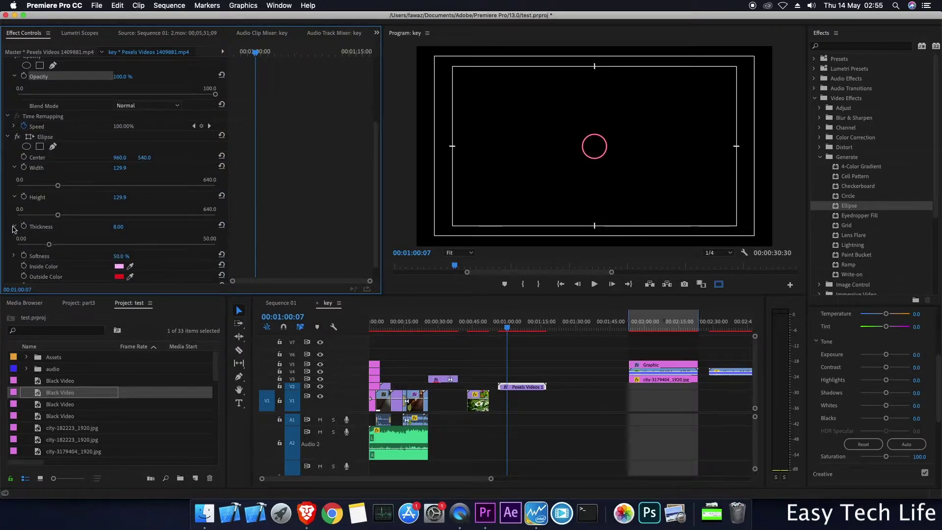
{"action": "left_click_drag", "start_coordinate": [45, 244], "coordinate": [71, 245]}
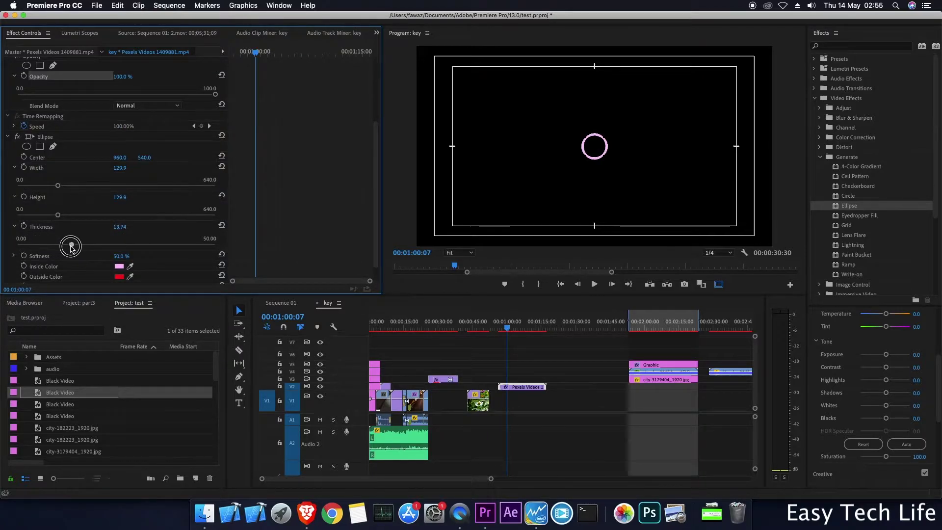
{"action": "left_click", "coordinate": [14, 256]}
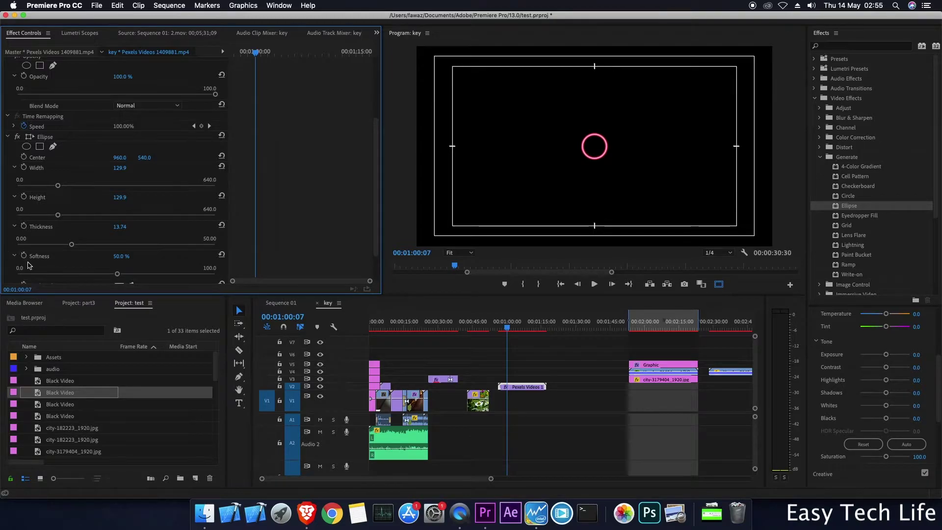
{"action": "left_click_drag", "start_coordinate": [120, 274], "coordinate": [159, 273]}
Move the ellipse clip over the butterfly footage on V2 and preview the overlay at 00:00:47:12
{"action": "left_click_drag", "start_coordinate": [375, 196], "coordinate": [375, 225]}
{"action": "left_click_drag", "start_coordinate": [522, 386], "coordinate": [489, 388]}
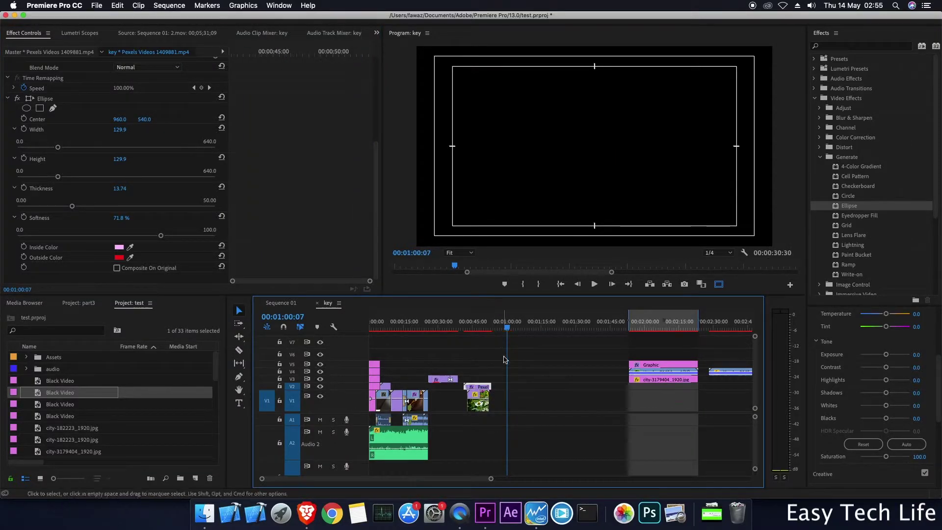
{"action": "left_click_drag", "start_coordinate": [508, 331], "coordinate": [478, 336]}
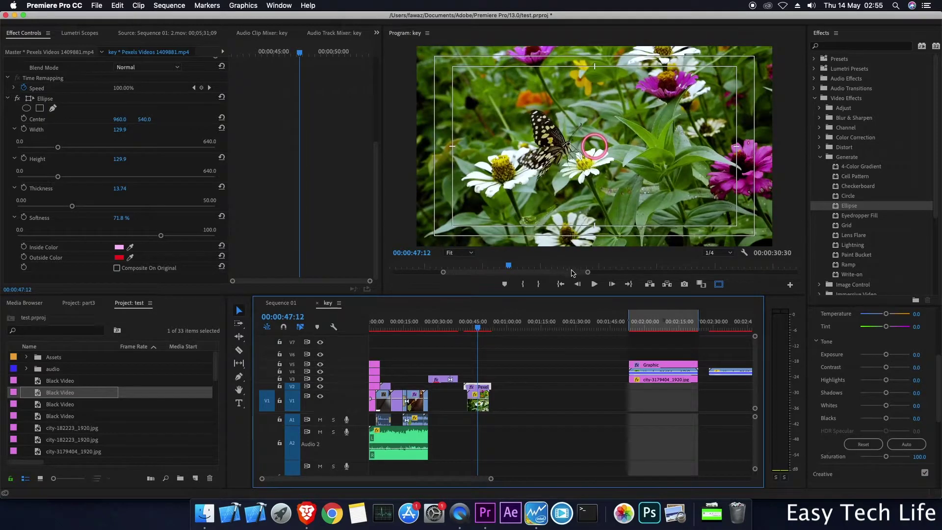
Preview the ellipse overlay, trim the ellipse clip's start to the start of the butterfly footage, and play it again from 00:00:43:09
{"action": "left_click", "coordinate": [595, 284]}
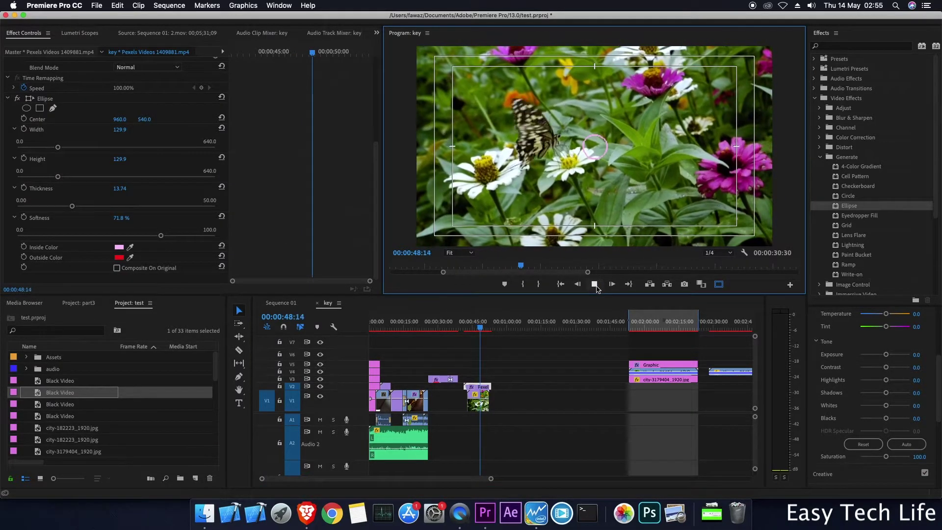
{"action": "left_click", "coordinate": [594, 284]}
{"action": "left_click_drag", "start_coordinate": [480, 328], "coordinate": [468, 333]}
{"action": "left_click_drag", "start_coordinate": [465, 388], "coordinate": [467, 388]}
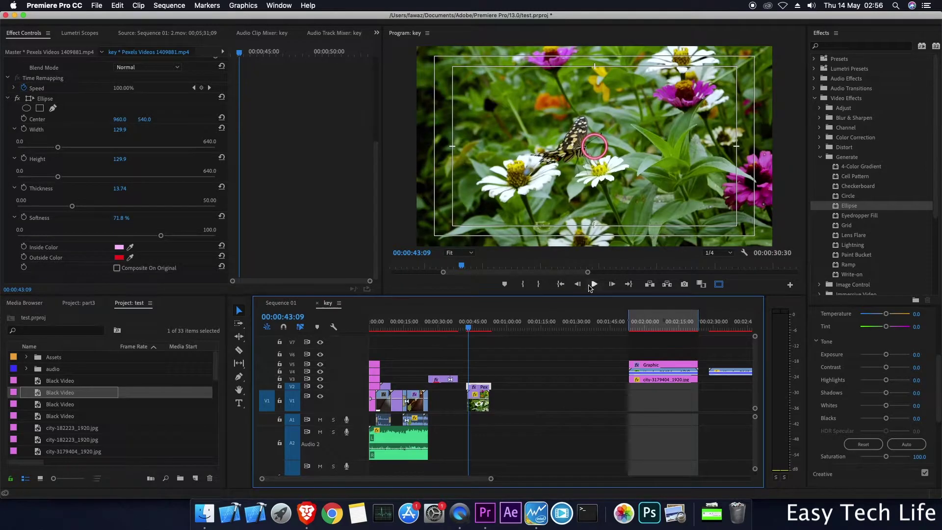
{"action": "left_click", "coordinate": [593, 285]}
{"action": "left_click", "coordinate": [594, 284]}
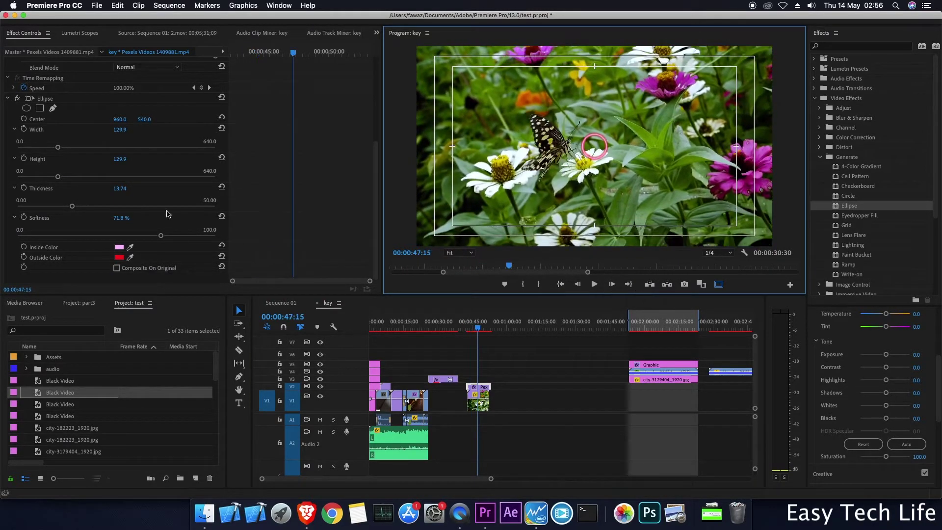
Set the ellipse's width to 307.3 and delete the ellipse clip from V2
{"action": "left_click_drag", "start_coordinate": [57, 148], "coordinate": [113, 149]}
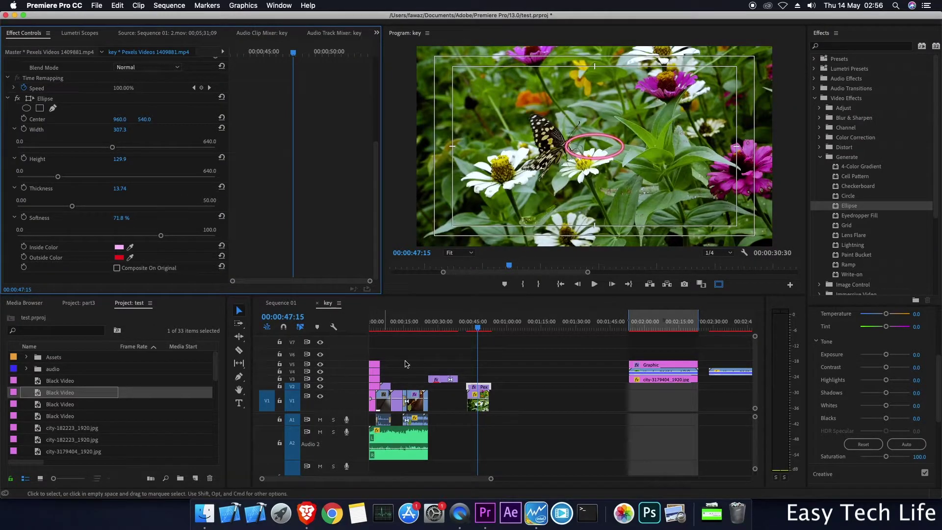
{"action": "left_click", "coordinate": [484, 387]}
{"action": "key", "text": "Delete"}
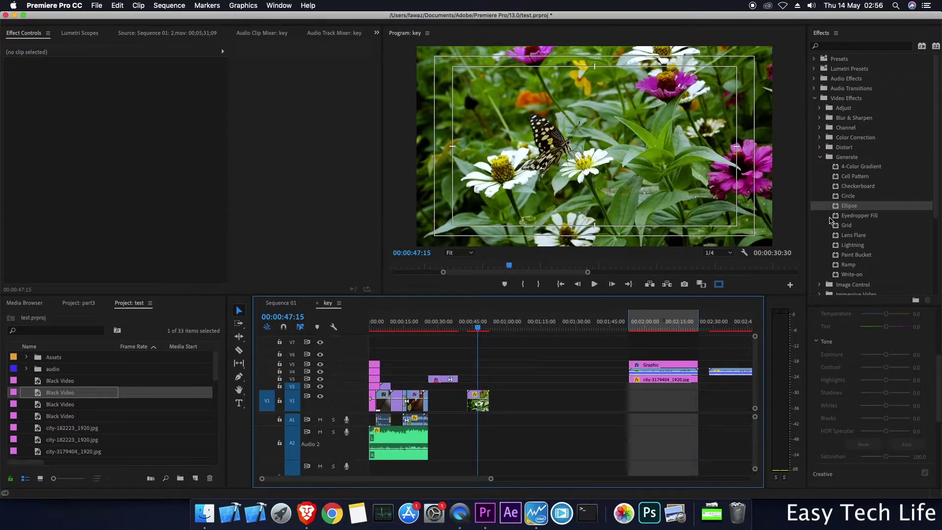
Apply the Eyedropper Fill effect to the butterfly footage on V1 and preview it from 00:00:44:34
{"action": "left_click", "coordinate": [840, 216]}
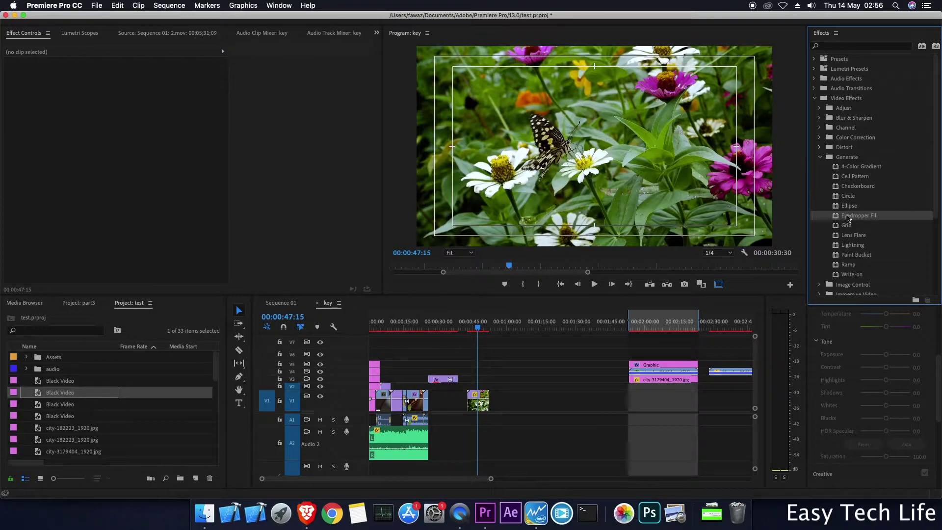
{"action": "left_click_drag", "start_coordinate": [848, 218], "coordinate": [478, 401]}
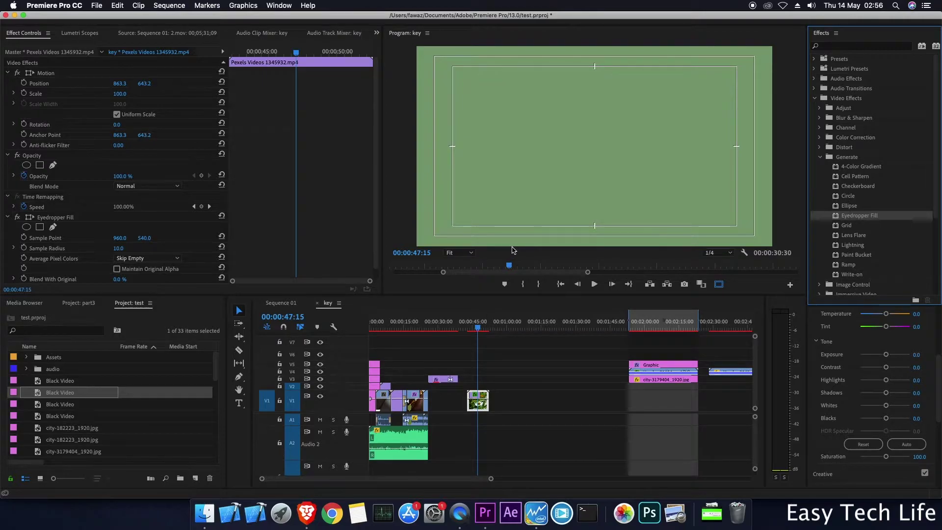
{"action": "left_click_drag", "start_coordinate": [478, 330], "coordinate": [471, 329]}
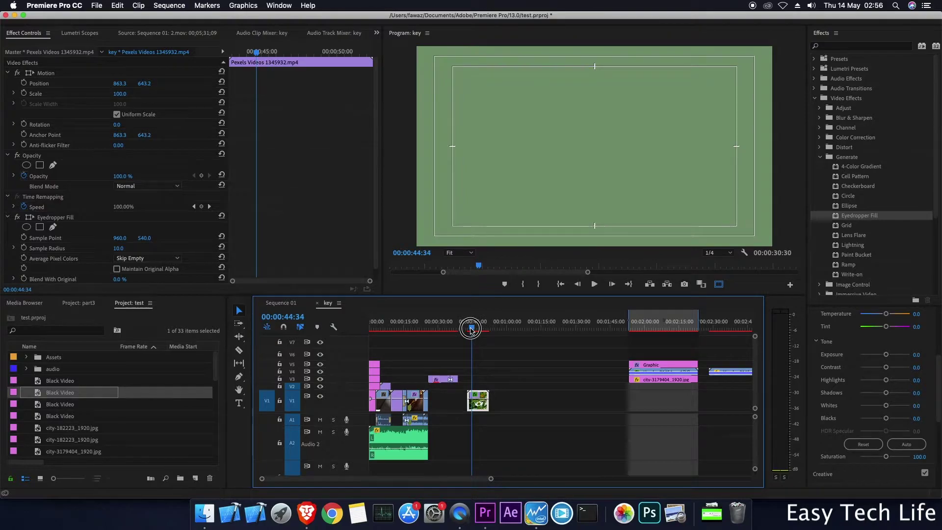
{"action": "left_click", "coordinate": [594, 284]}
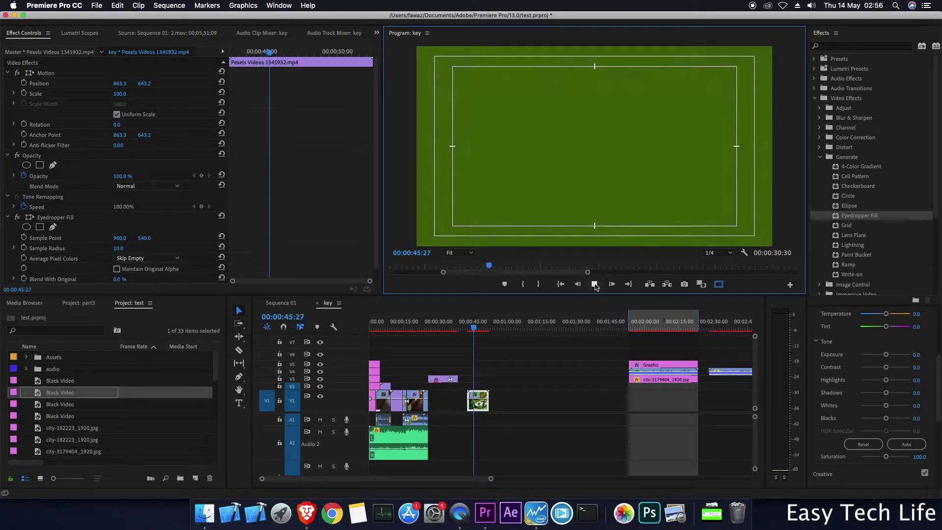
{"action": "left_click", "coordinate": [594, 284]}
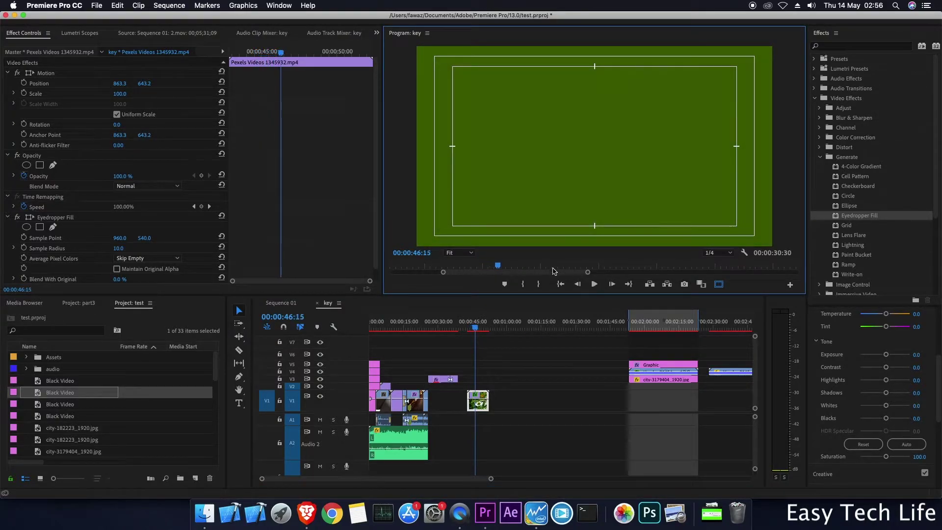
Disable Eyedropper Fill for comparison, set its Blend With Original to 69.8 %, and re-enable the effect
{"action": "left_click", "coordinate": [17, 217]}
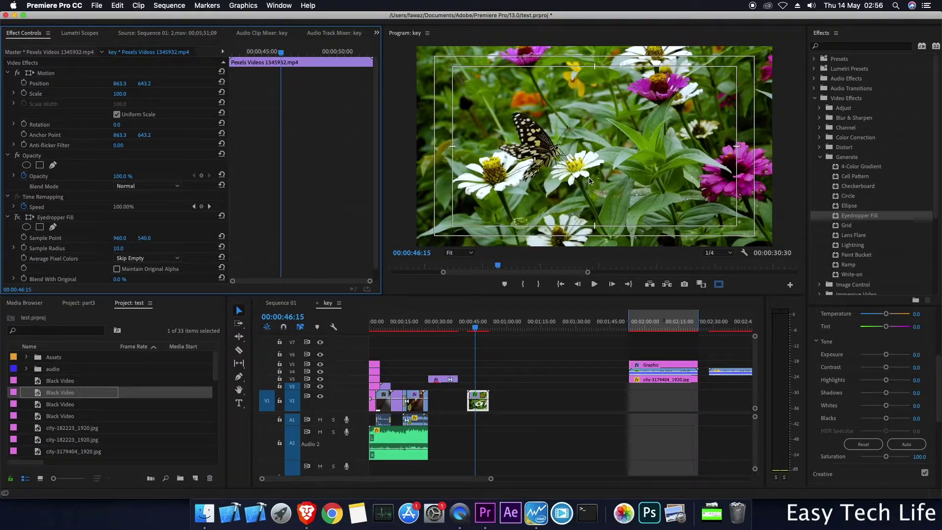
{"action": "left_click", "coordinate": [19, 270]}
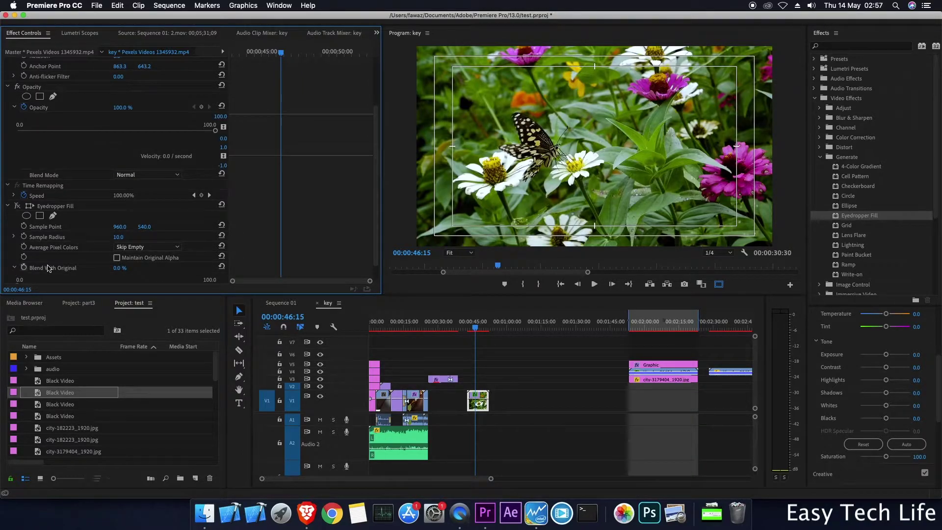
{"action": "scroll", "coordinate": [376, 187], "scroll_direction": "down", "scroll_amount": 1}
{"action": "left_click_drag", "start_coordinate": [18, 268], "coordinate": [155, 268]}
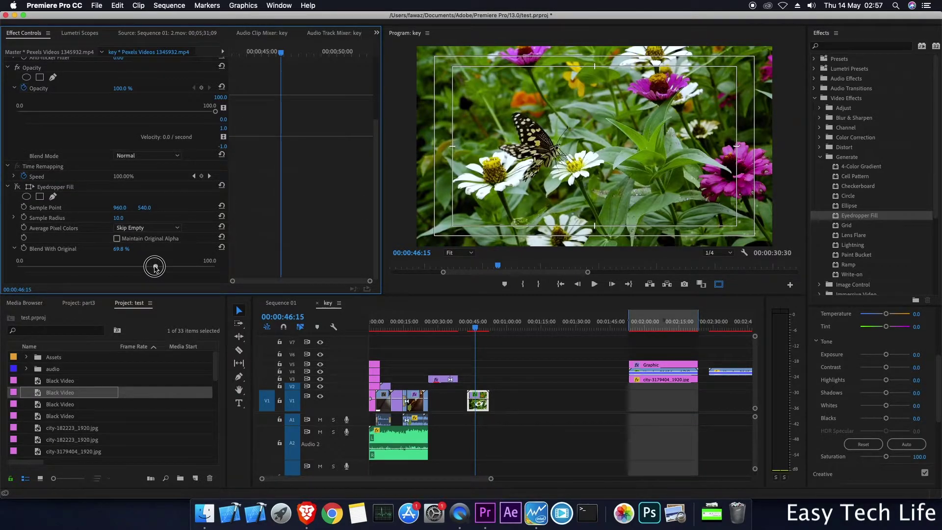
{"action": "left_click", "coordinate": [18, 187]}
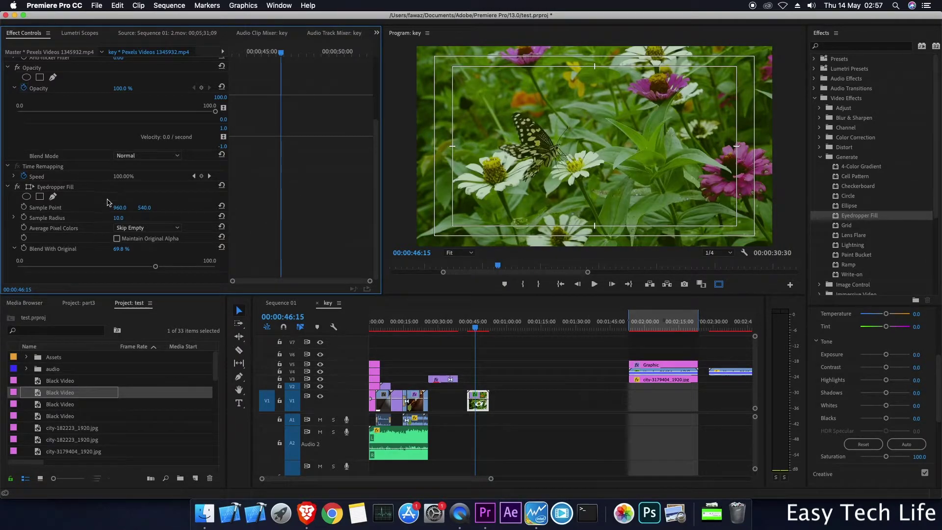
Set the Eyedropper Fill's horizontal sample point to 863.0, and try a sample radius of 20.0 before resetting it
{"action": "left_click_drag", "start_coordinate": [120, 208], "coordinate": [88, 207]}
{"action": "left_click", "coordinate": [594, 284]}
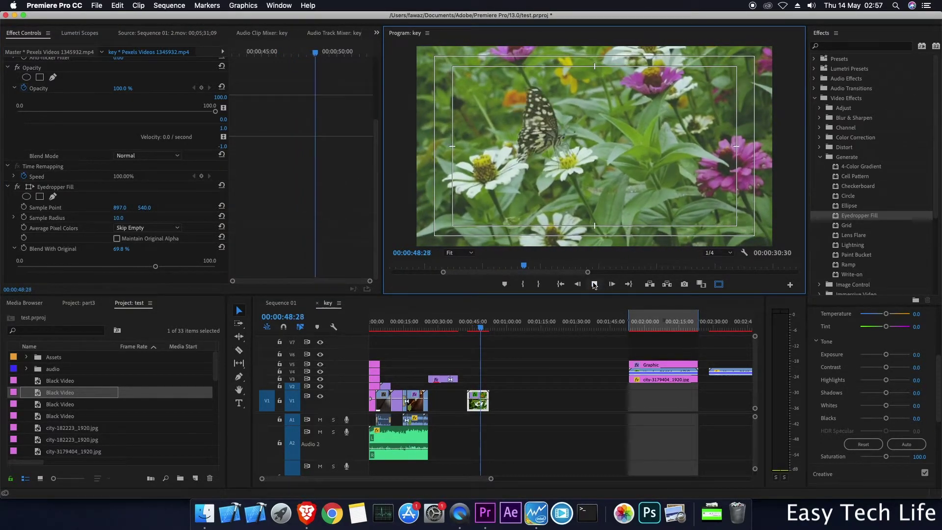
{"action": "left_click", "coordinate": [13, 217]}
{"action": "left_click_drag", "start_coordinate": [57, 236], "coordinate": [95, 237]}
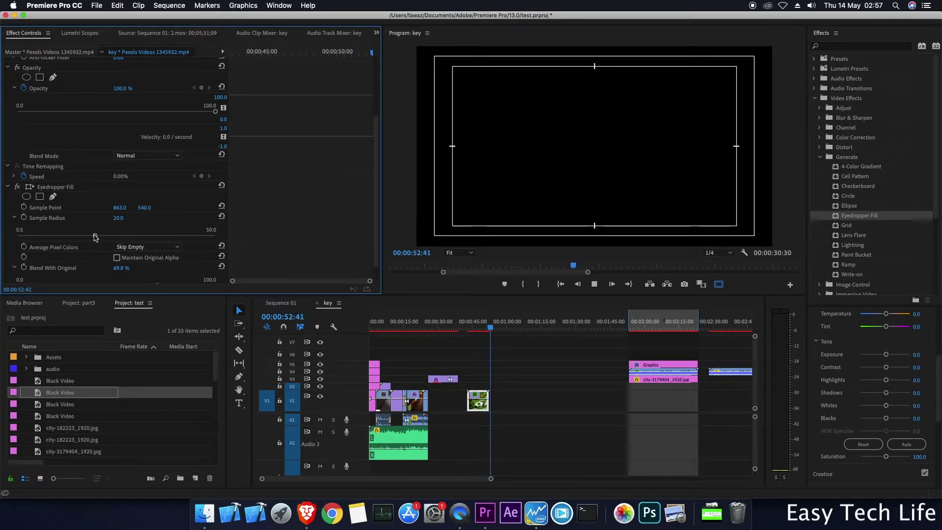
{"action": "left_click", "coordinate": [221, 217]}
{"action": "left_click", "coordinate": [594, 284]}
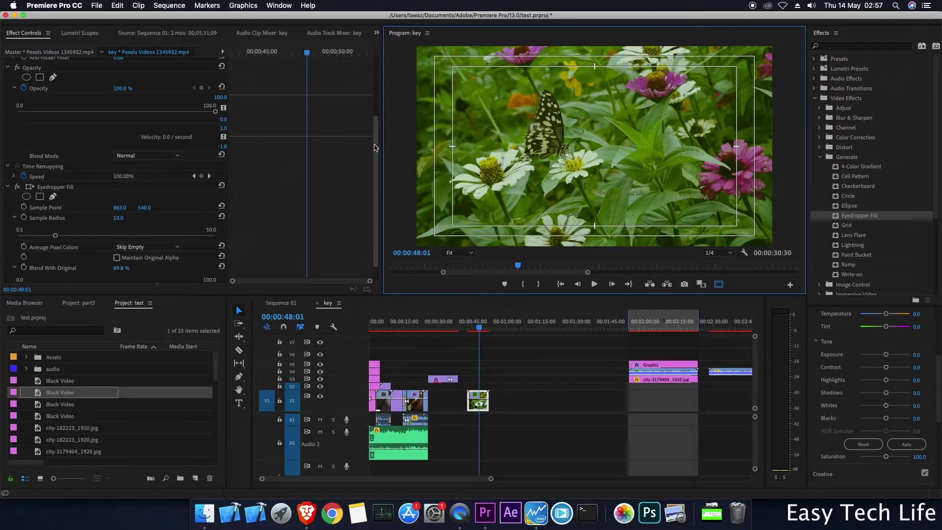
Preview the blended Eyedropper Fill on the butterfly footage
{"action": "left_click_drag", "start_coordinate": [377, 149], "coordinate": [402, 191]}
{"action": "left_click", "coordinate": [594, 285]}
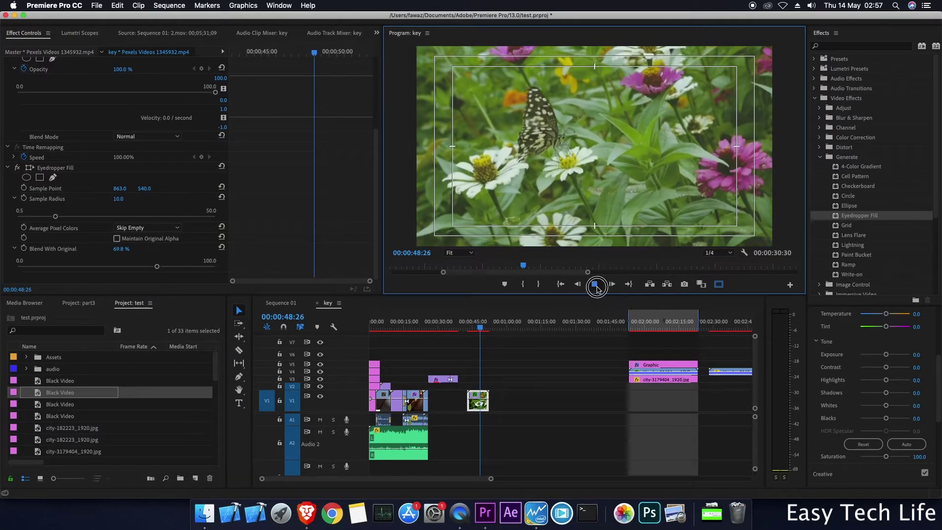
{"action": "left_click", "coordinate": [595, 285]}
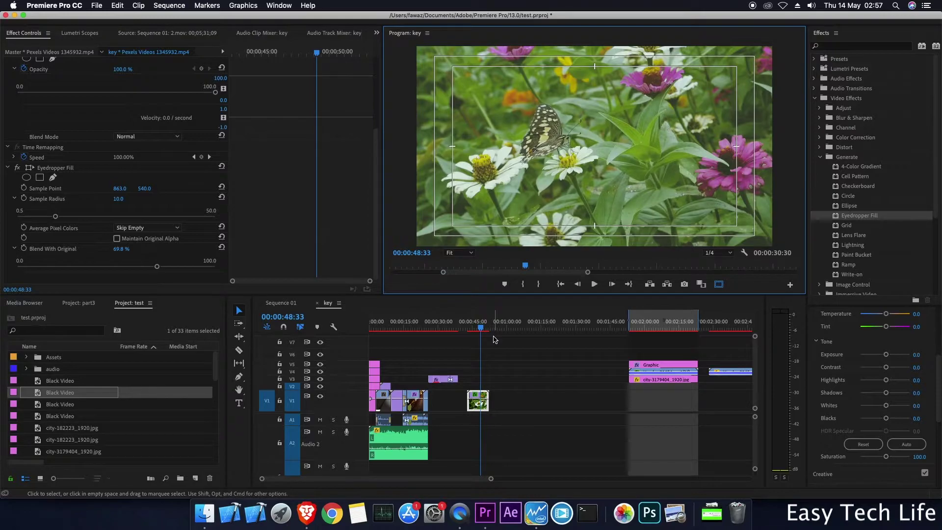
{"action": "key", "text": "space"}
{"action": "key", "text": "space"}
{"action": "left_click_drag", "start_coordinate": [491, 327], "coordinate": [502, 327]}
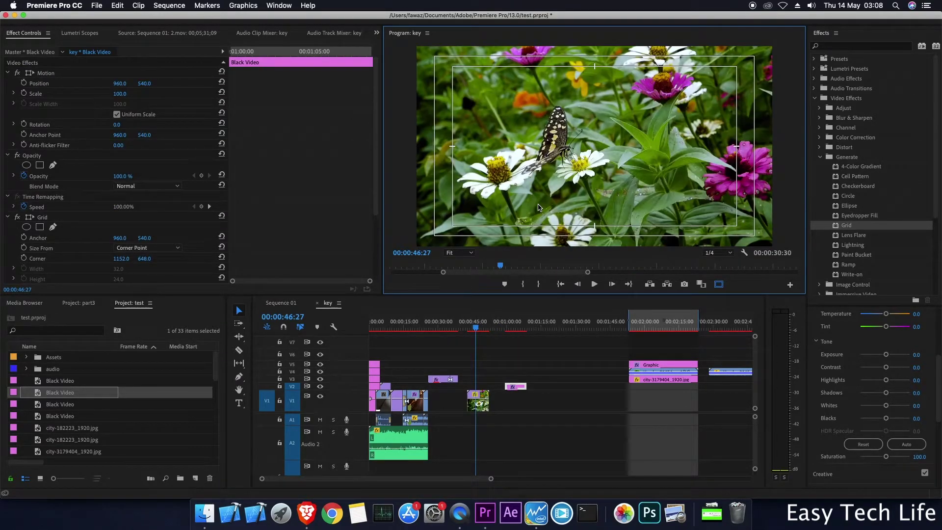
Replace the Black Video clip on V2 with a new one, apply the Grid effect, and view it at 00:01:10:16
{"action": "left_click", "coordinate": [848, 227]}
{"action": "left_click_drag", "start_coordinate": [848, 226], "coordinate": [513, 386]}
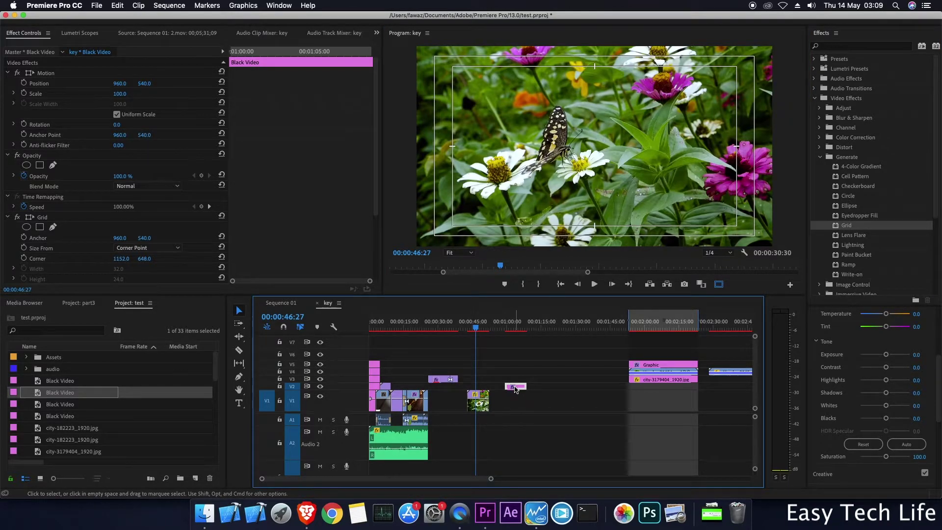
{"action": "key", "text": "Delete"}
{"action": "left_click_drag", "start_coordinate": [38, 391], "coordinate": [534, 386]}
{"action": "left_click_drag", "start_coordinate": [849, 227], "coordinate": [524, 390]}
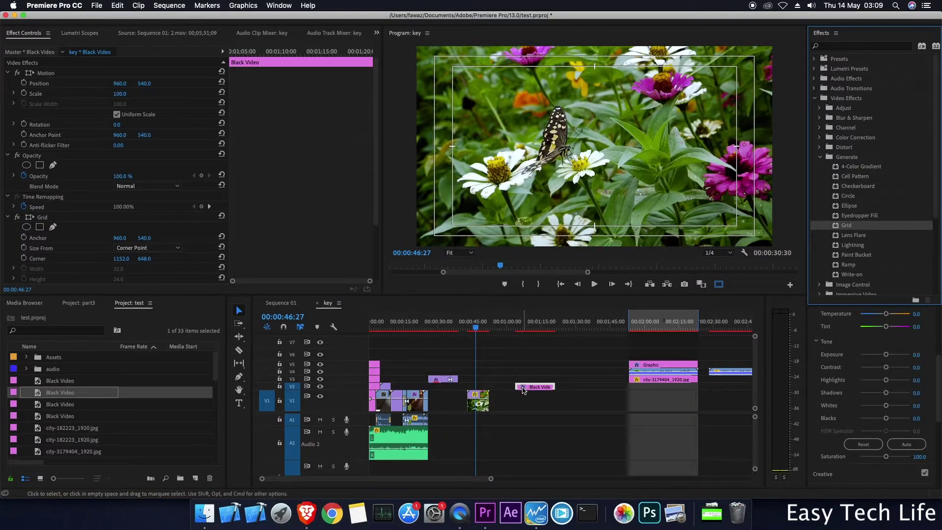
{"action": "left_click_drag", "start_coordinate": [377, 178], "coordinate": [376, 233]}
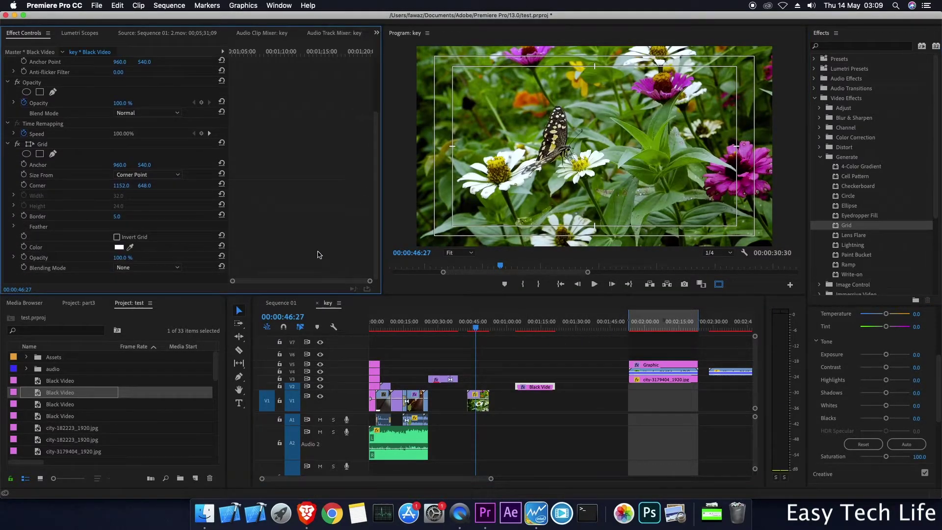
{"action": "left_click_drag", "start_coordinate": [478, 330], "coordinate": [529, 327]}
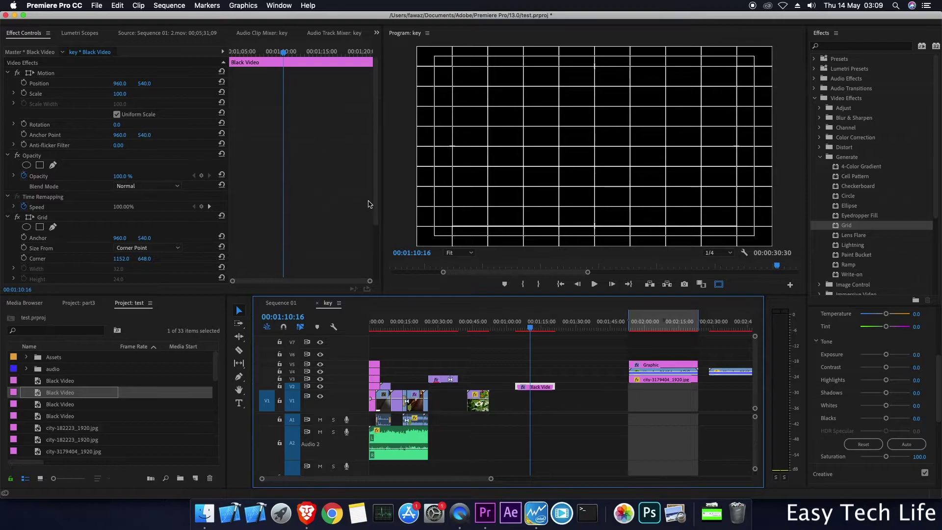
Set the grid's horizontal anchor to 1074.0 and its border to 27.2
{"action": "left_click_drag", "start_coordinate": [374, 200], "coordinate": [375, 251]}
{"action": "mouse_move", "coordinate": [120, 168]}
{"action": "left_mouse_down"}
{"action": "mouse_move", "coordinate": [159, 168]}
{"action": "mouse_move", "coordinate": [138, 168]}
{"action": "left_mouse_up"}
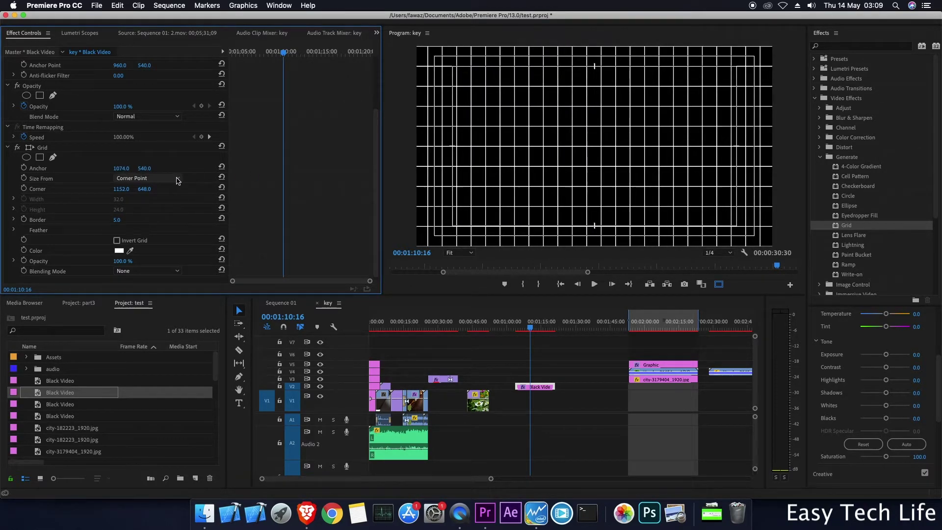
{"action": "left_click", "coordinate": [14, 220]}
{"action": "left_click_drag", "start_coordinate": [29, 239], "coordinate": [71, 238]}
Move the grid clip over the butterfly footage on V2 and preview the overlay from 00:00:46:09
{"action": "left_click_drag", "start_coordinate": [536, 387], "coordinate": [489, 387]}
{"action": "left_click", "coordinate": [502, 332]}
{"action": "left_click_drag", "start_coordinate": [502, 332], "coordinate": [474, 335]}
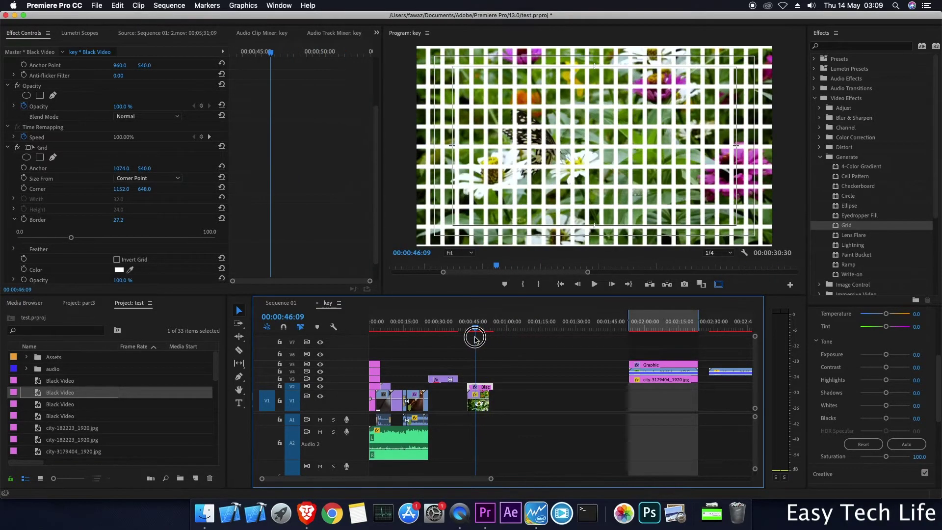
{"action": "left_click", "coordinate": [594, 285]}
{"action": "left_click", "coordinate": [592, 285]}
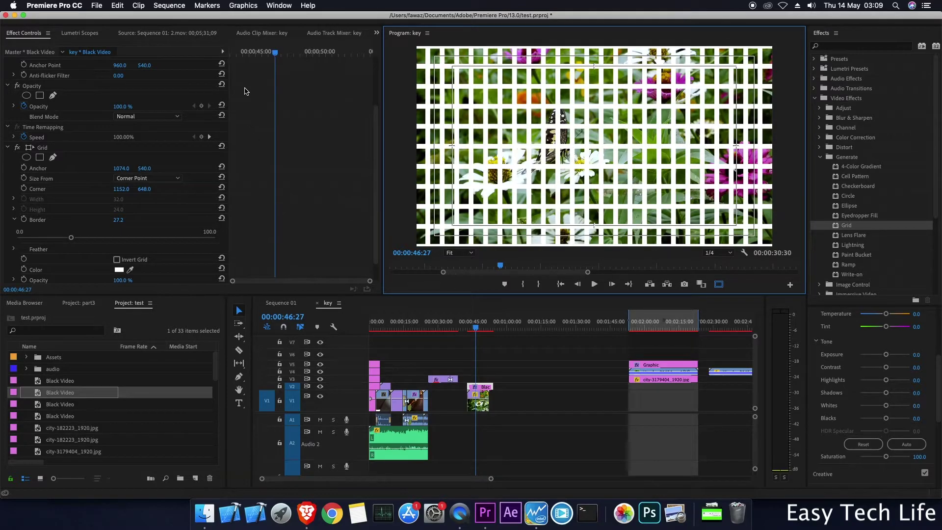
Keyframe the grid's anchor at 00:00:46:27, and set its horizontal value to 720.0 at 00:00:48:26
{"action": "left_click", "coordinate": [24, 168]}
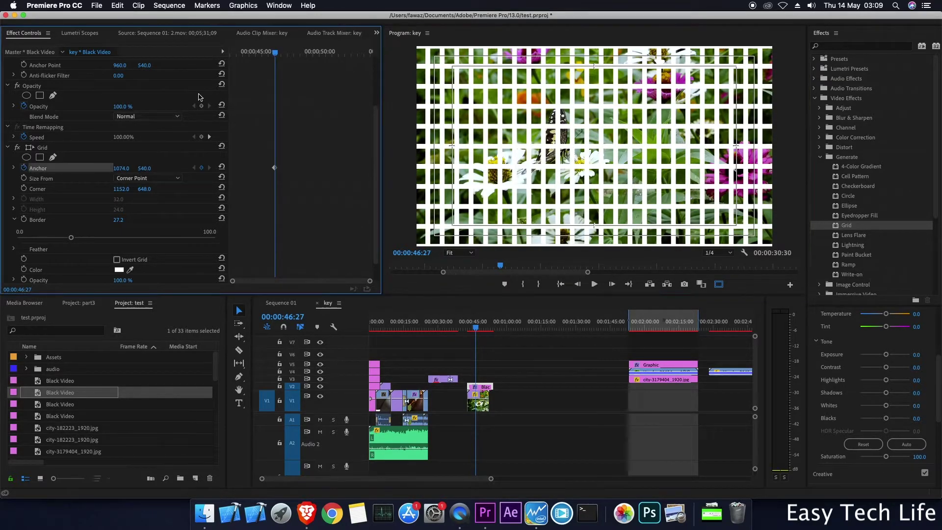
{"action": "left_click_drag", "start_coordinate": [276, 55], "coordinate": [300, 53]}
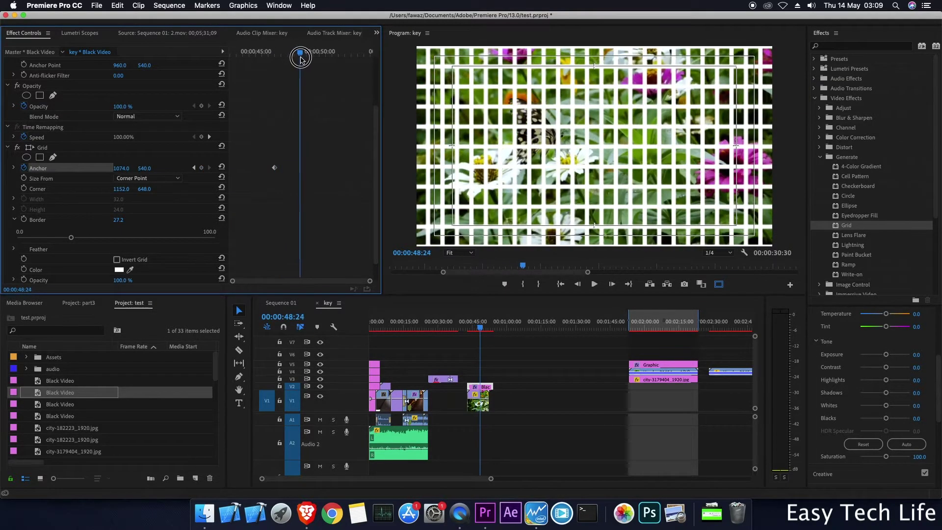
{"action": "left_click_drag", "start_coordinate": [121, 169], "coordinate": [54, 168]}
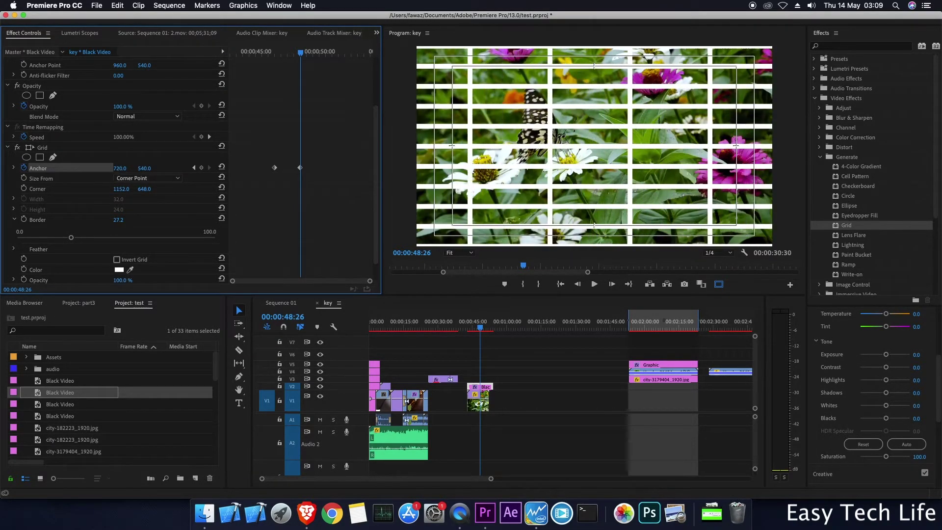
Preview the grid's anchor animation from its first keyframe, including with the program view maximized
{"action": "left_click_drag", "start_coordinate": [308, 55], "coordinate": [275, 53]}
{"action": "left_click", "coordinate": [594, 285]}
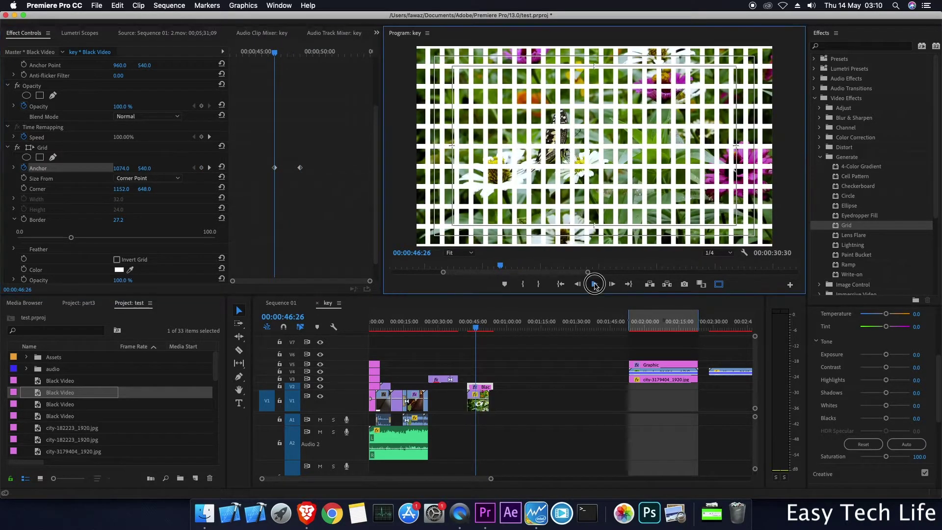
{"action": "left_click", "coordinate": [594, 285]}
{"action": "left_click_drag", "start_coordinate": [304, 53], "coordinate": [275, 53]}
{"action": "key", "text": "grave"}
{"action": "key", "text": "space"}
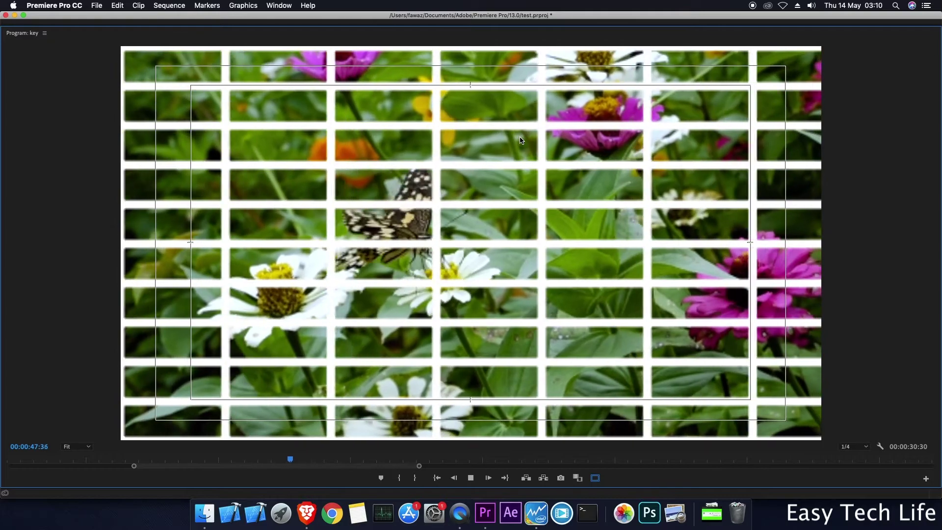
{"action": "key", "text": "space"}
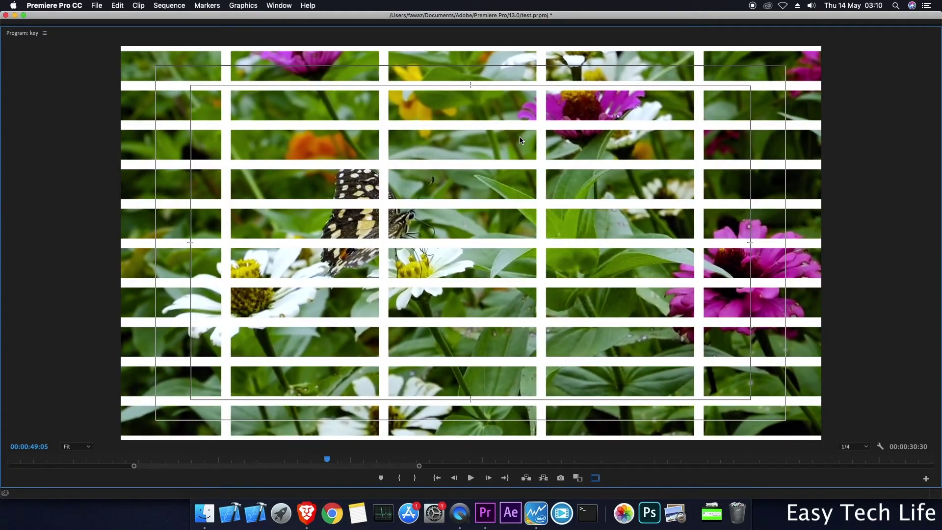
{"action": "key", "text": "grave"}
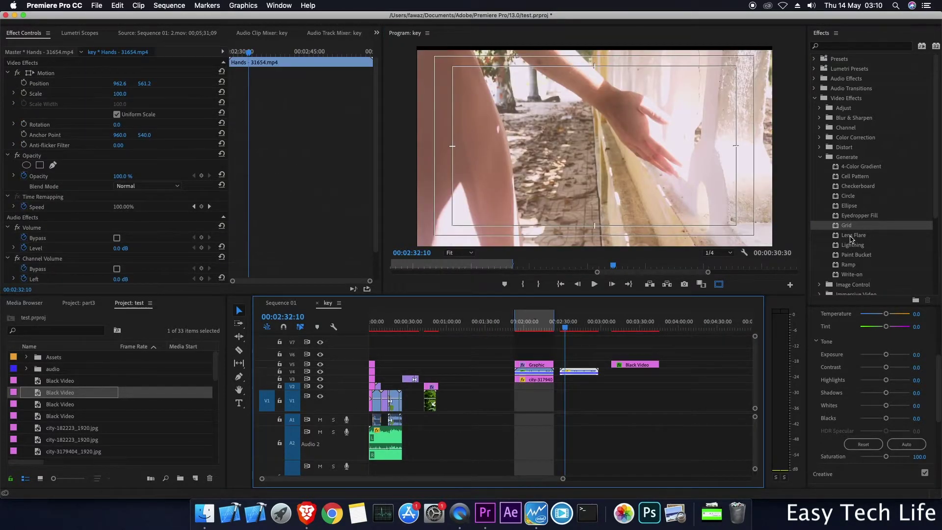
Apply the Lens Flare effect to the Hands clip and set its flare center to 633.0, 179.0
{"action": "left_click", "coordinate": [850, 237]}
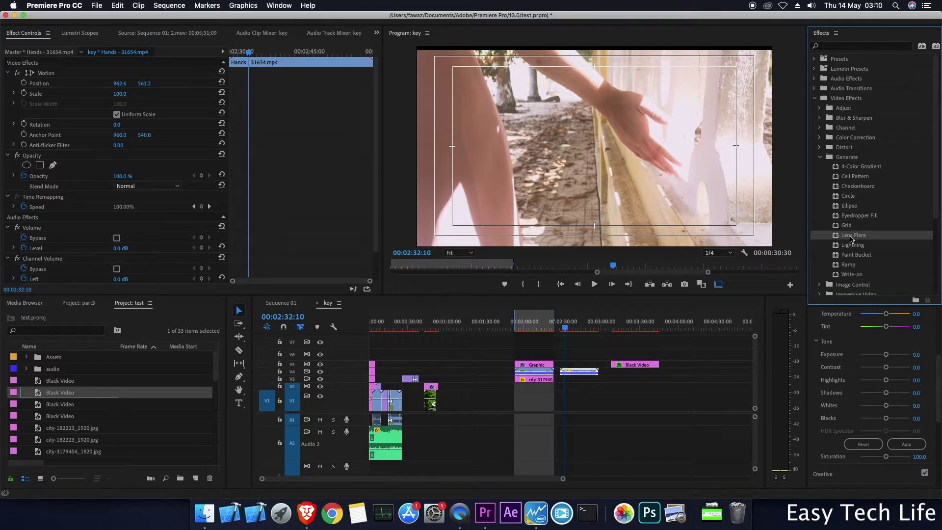
{"action": "double_click", "coordinate": [851, 237]}
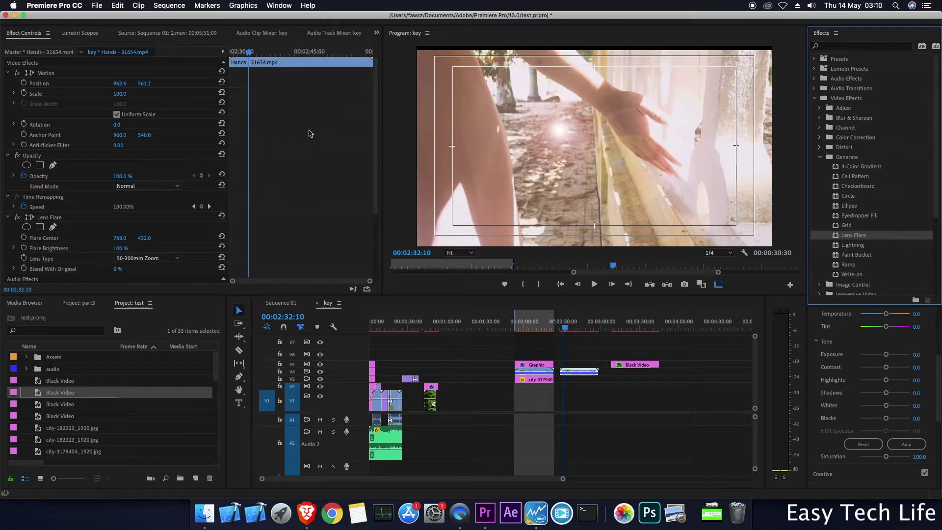
{"action": "left_click_drag", "start_coordinate": [375, 155], "coordinate": [376, 219]}
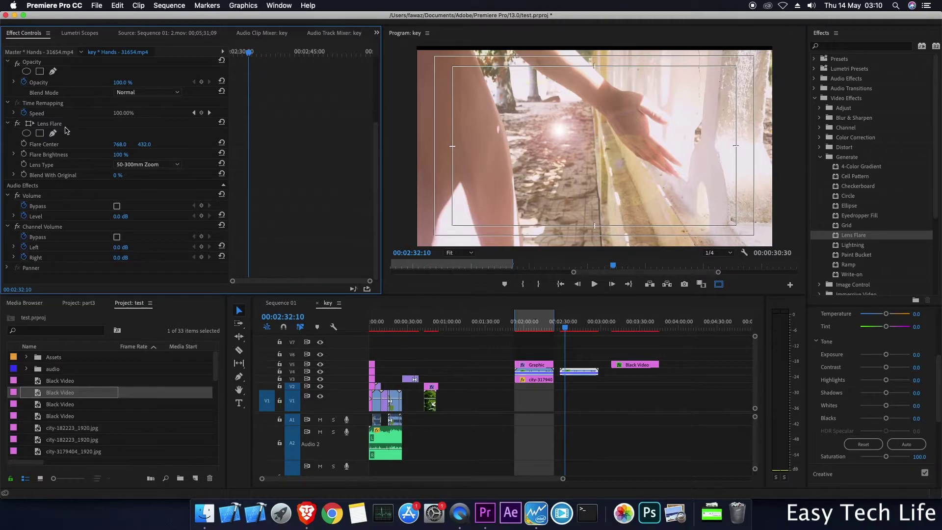
{"action": "left_click_drag", "start_coordinate": [120, 144], "coordinate": [54, 144]}
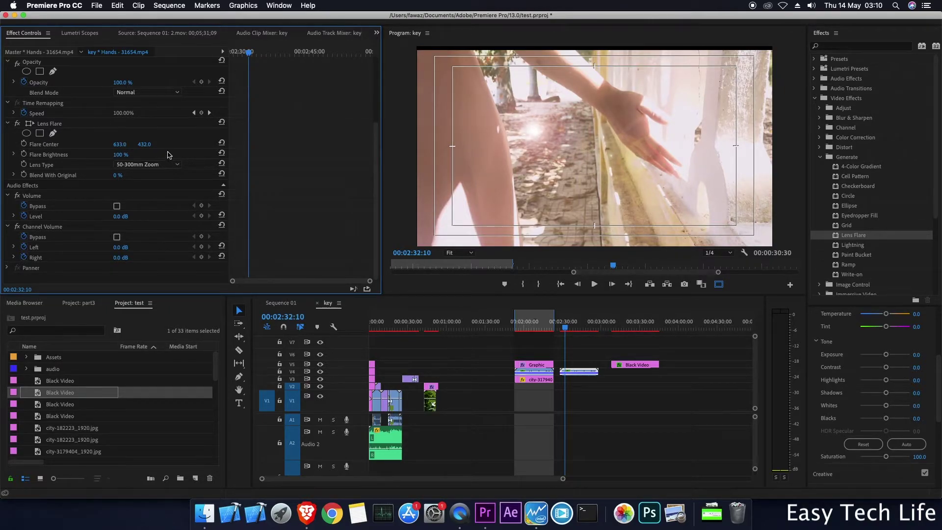
{"action": "left_click_drag", "start_coordinate": [144, 144], "coordinate": [88, 145]}
Preview the Hands clip with the repositioned lens flare from about 00:02:36
{"action": "left_click", "coordinate": [570, 324]}
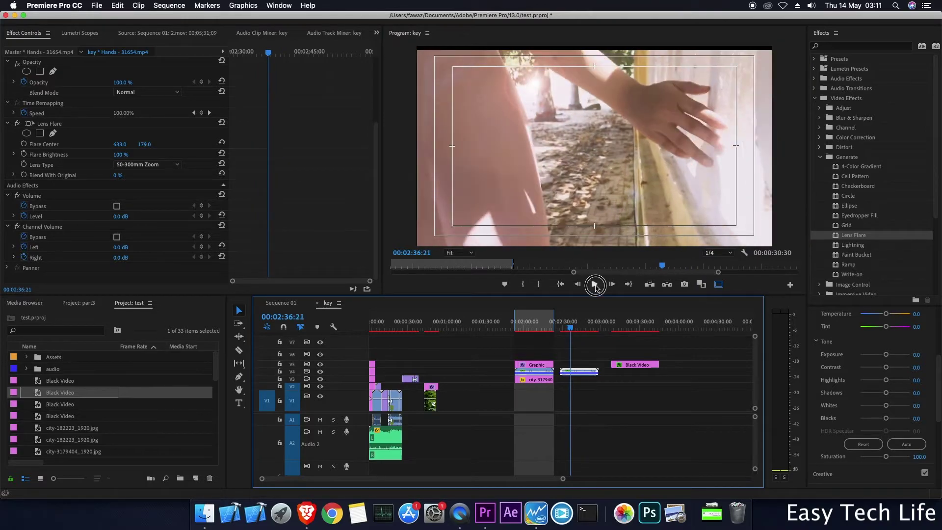
{"action": "left_click", "coordinate": [593, 283]}
{"action": "left_click", "coordinate": [593, 283]}
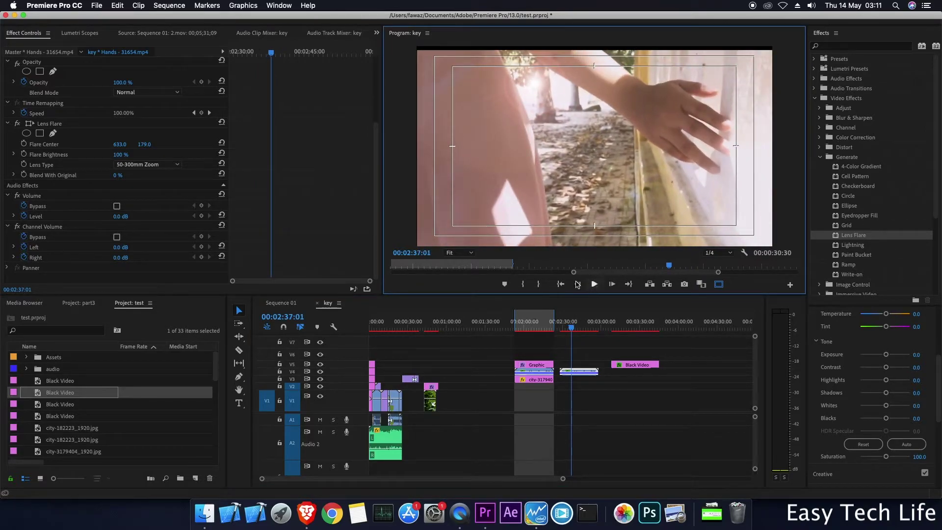
Try the 35mm Prime lens type for the flare, switch it to 105mm Prime, and preview the clip
{"action": "left_click", "coordinate": [165, 165]}
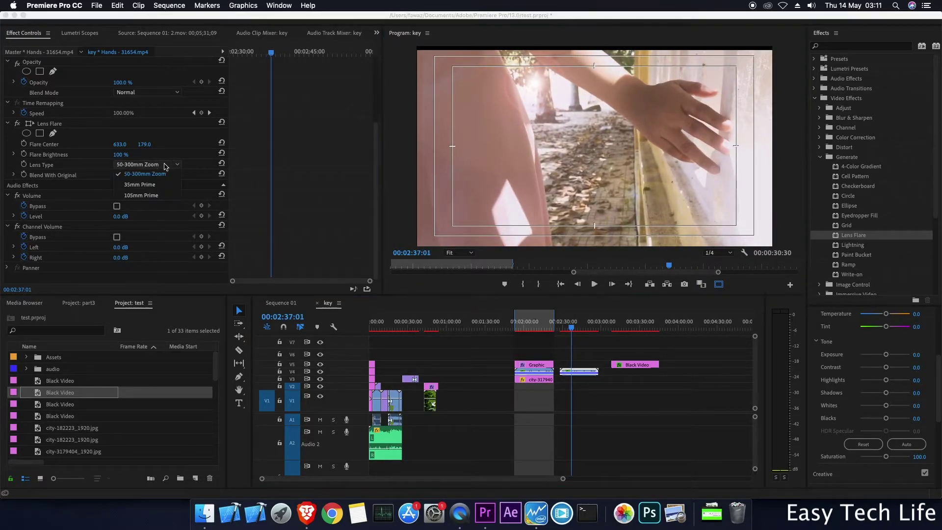
{"action": "left_click", "coordinate": [155, 185]}
{"action": "left_click", "coordinate": [157, 165]}
{"action": "left_click", "coordinate": [149, 198]}
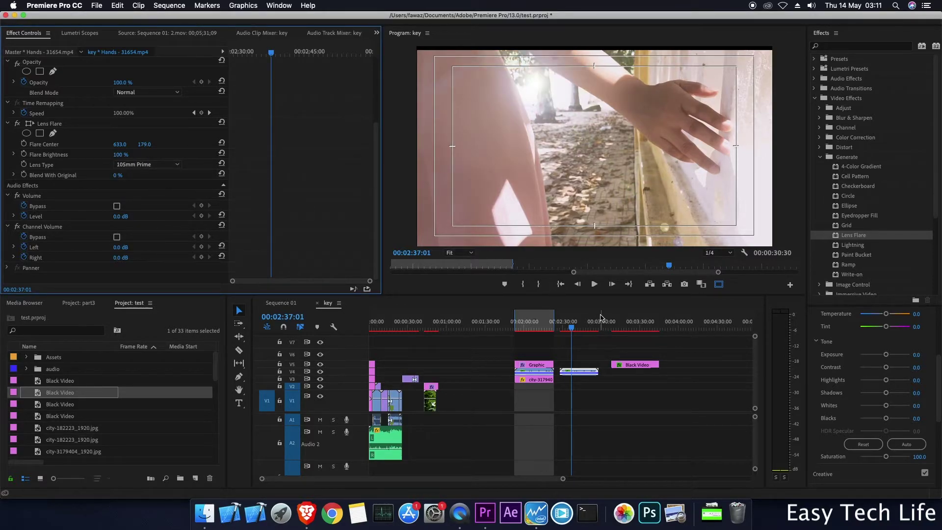
{"action": "left_click", "coordinate": [594, 284]}
{"action": "left_click", "coordinate": [594, 284]}
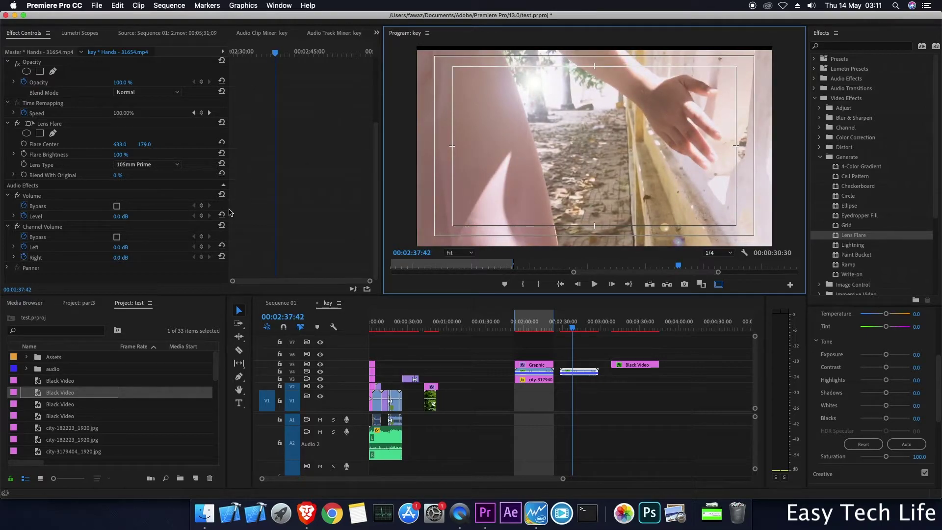
Set the flare brightness to 72 % and preview the clip
{"action": "left_click", "coordinate": [14, 155]}
{"action": "left_click_drag", "start_coordinate": [85, 176], "coordinate": [64, 173]}
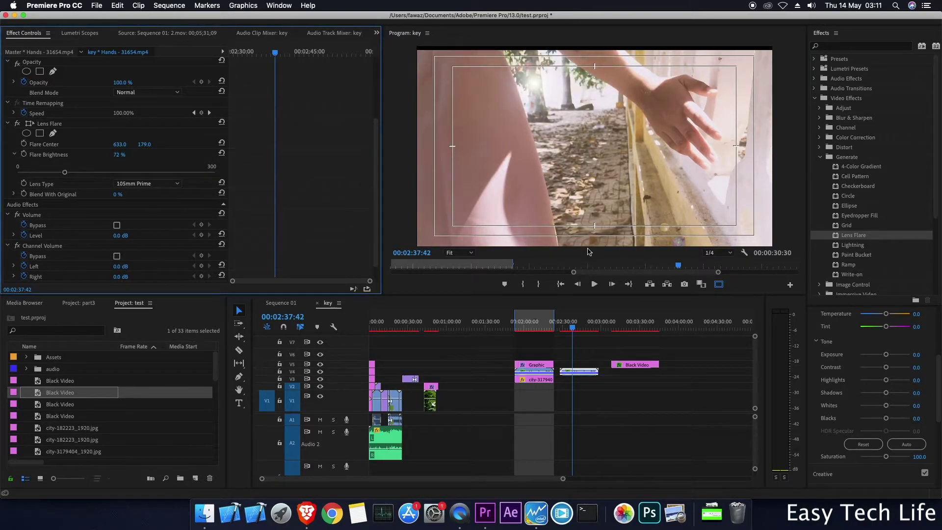
{"action": "left_click", "coordinate": [595, 284]}
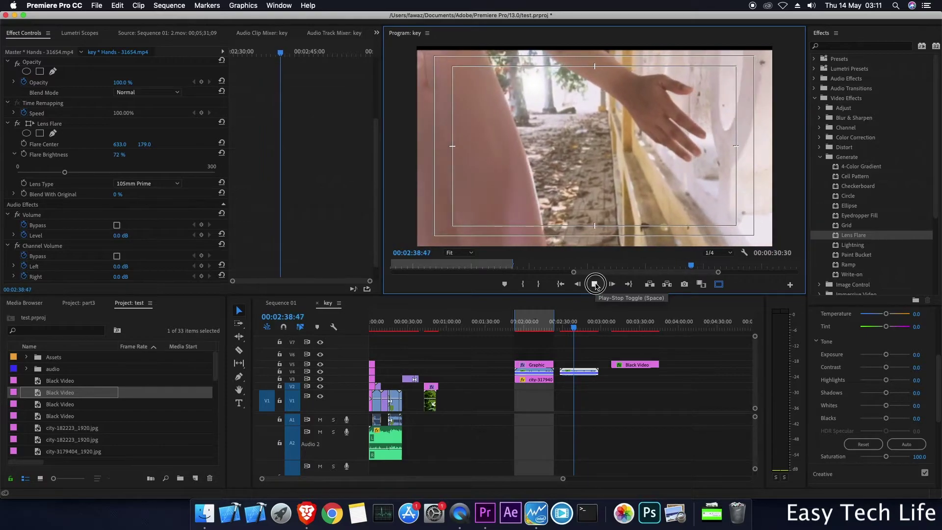
{"action": "left_click", "coordinate": [594, 284]}
Preview the clip with the flare brightness reset to its default, and undo the Lens Flare effect
{"action": "left_click", "coordinate": [221, 153]}
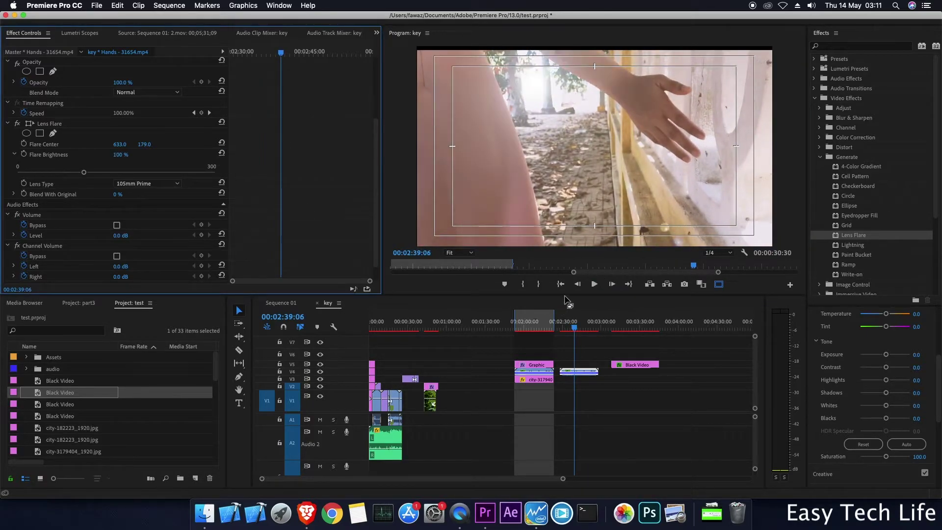
{"action": "left_click", "coordinate": [595, 284]}
{"action": "left_click", "coordinate": [594, 284]}
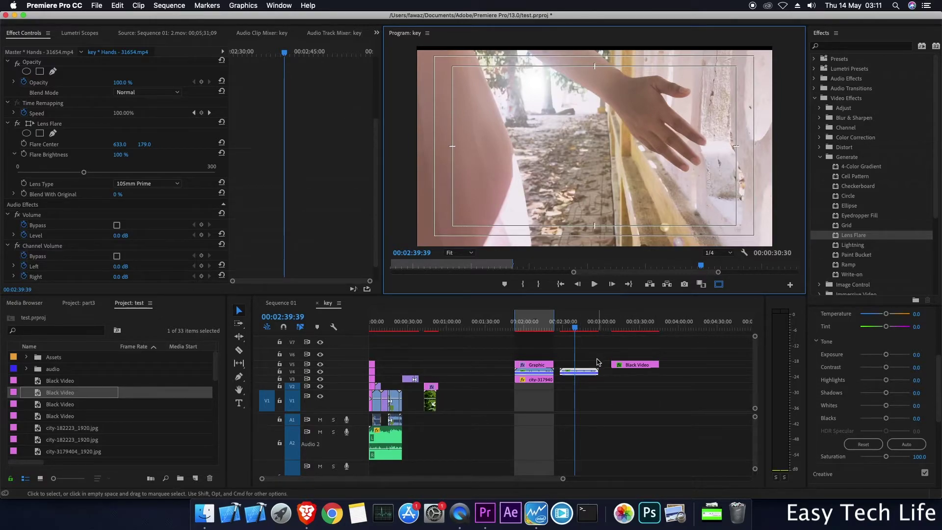
{"action": "key", "text": "super+z"}
Apply the Lightning effect to the Hands clip and preview the animated bolt
{"action": "left_click", "coordinate": [842, 245]}
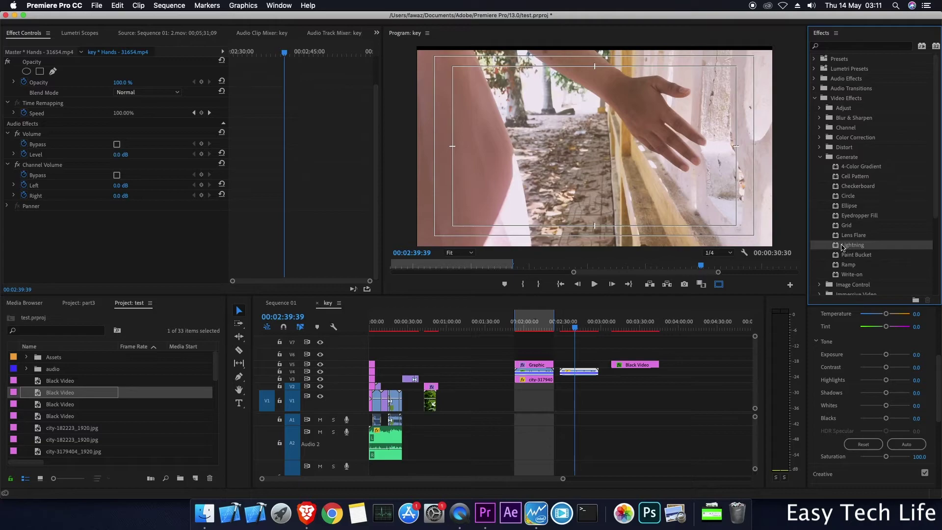
{"action": "double_click", "coordinate": [861, 247]}
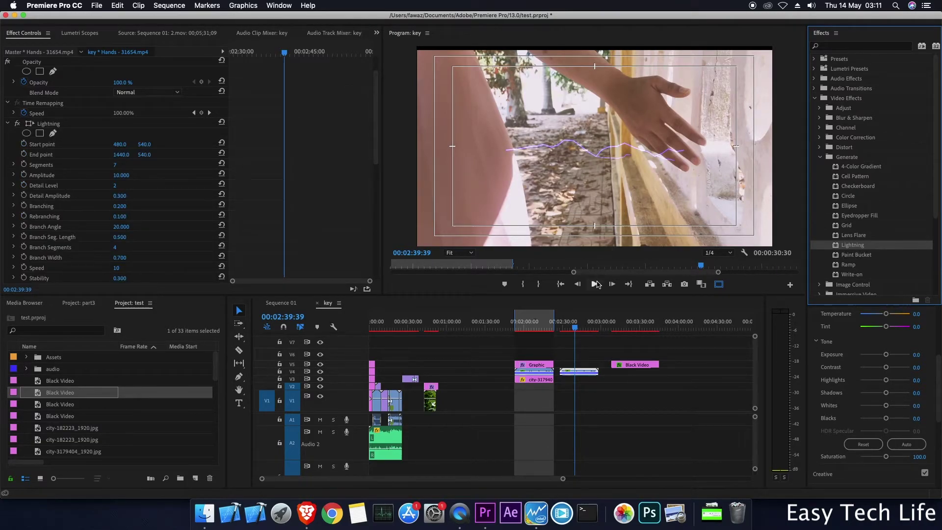
{"action": "left_click", "coordinate": [595, 284]}
{"action": "left_click", "coordinate": [595, 283]}
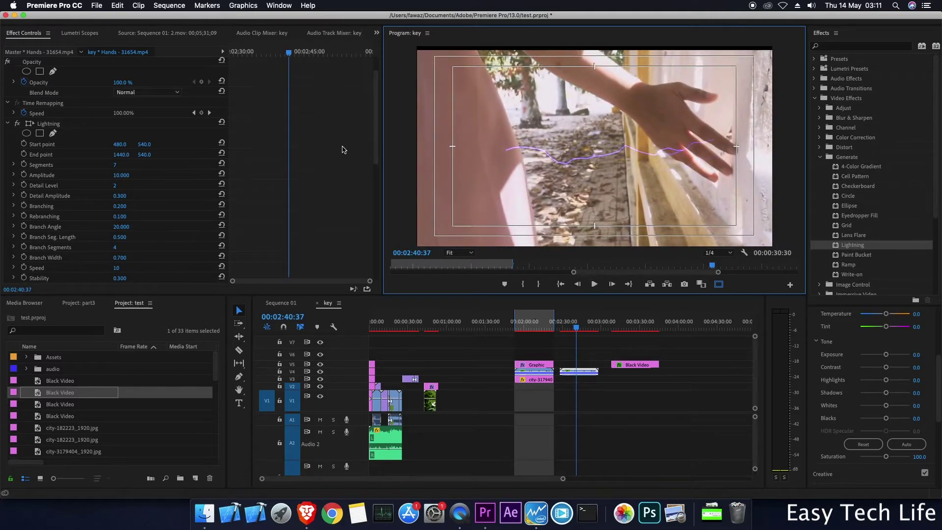
Change the lightning's outside color to the pale blue DEE9F2 and preview the clip
{"action": "scroll", "coordinate": [219, 202], "scroll_direction": "down", "scroll_amount": 5}
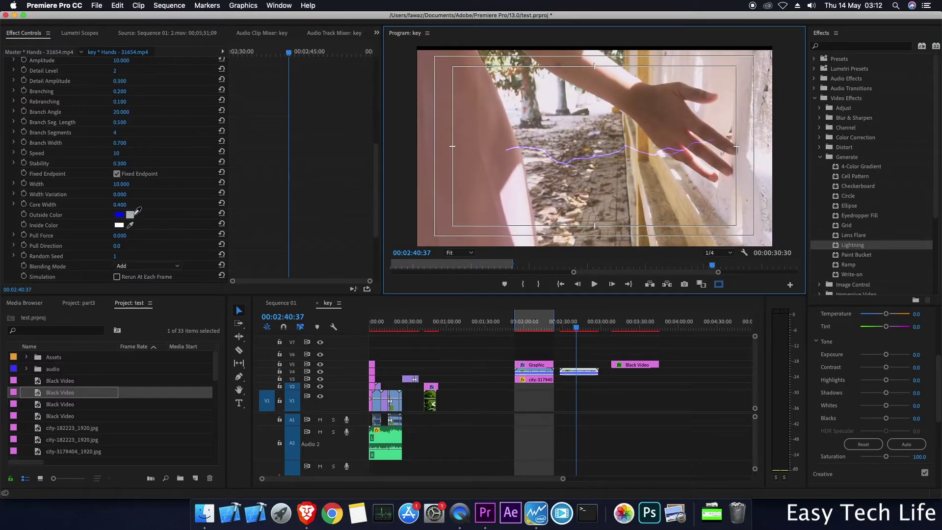
{"action": "left_click", "coordinate": [123, 215]}
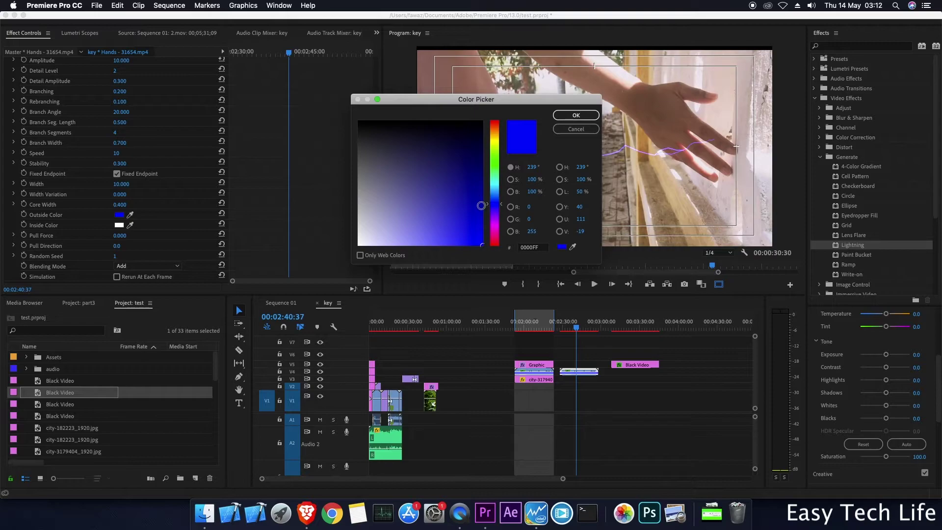
{"action": "mouse_move", "coordinate": [494, 194]}
{"action": "left_mouse_down"}
{"action": "mouse_move", "coordinate": [468, 191]}
{"action": "mouse_move", "coordinate": [406, 211]}
{"action": "mouse_move", "coordinate": [367, 240]}
{"action": "left_mouse_up"}
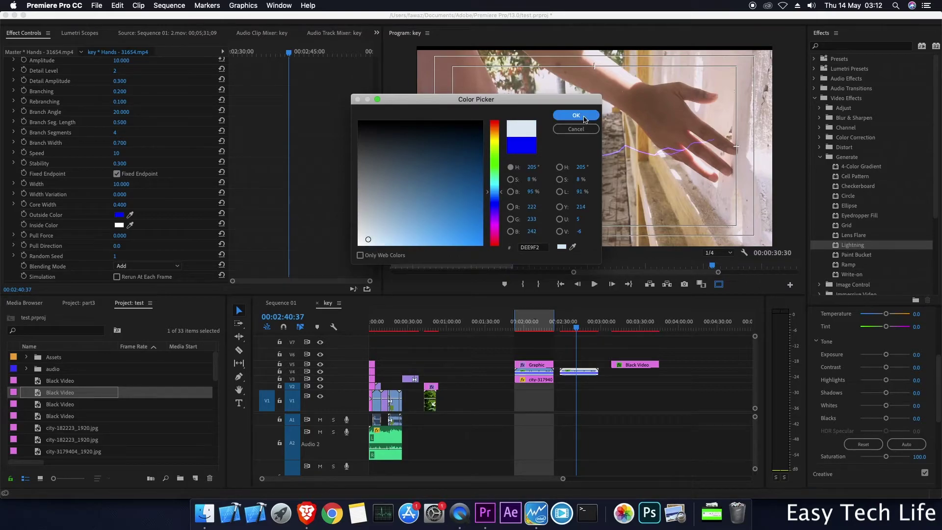
{"action": "left_click", "coordinate": [575, 116]}
{"action": "left_click", "coordinate": [596, 285]}
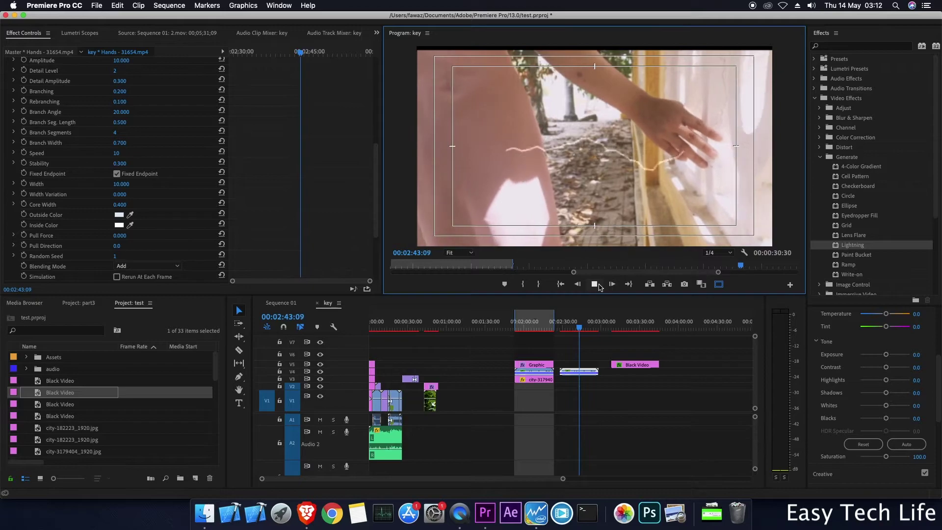
{"action": "left_click", "coordinate": [595, 284]}
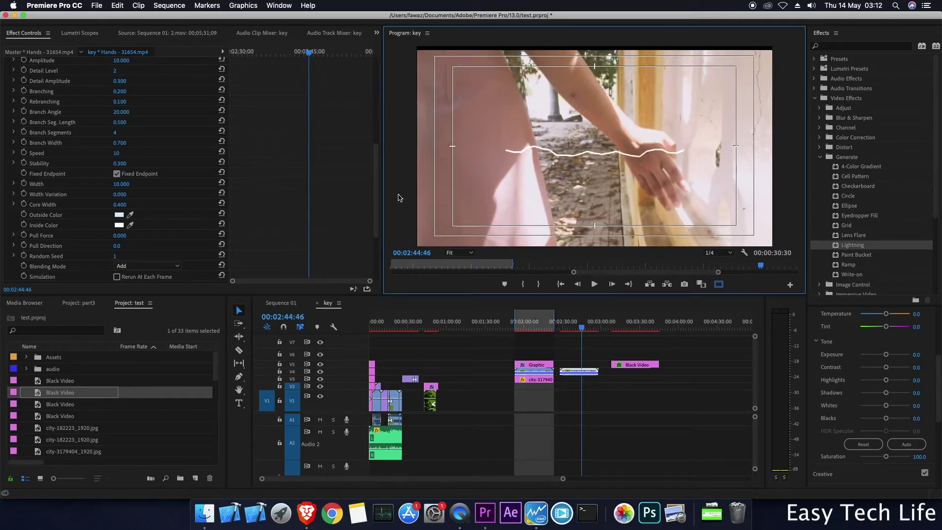
Set the lightning's branching to 0.683 and preview the branched bolt
{"action": "scroll", "coordinate": [108, 85], "scroll_direction": "up", "scroll_amount": 3}
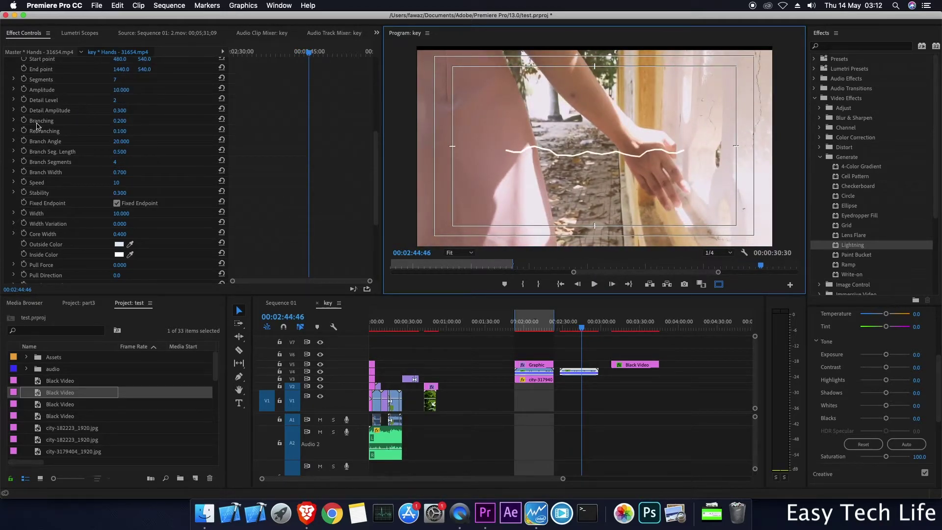
{"action": "left_click", "coordinate": [13, 120]}
{"action": "left_click_drag", "start_coordinate": [58, 139], "coordinate": [153, 141]}
{"action": "left_click", "coordinate": [594, 284]}
{"action": "key", "text": "space"}
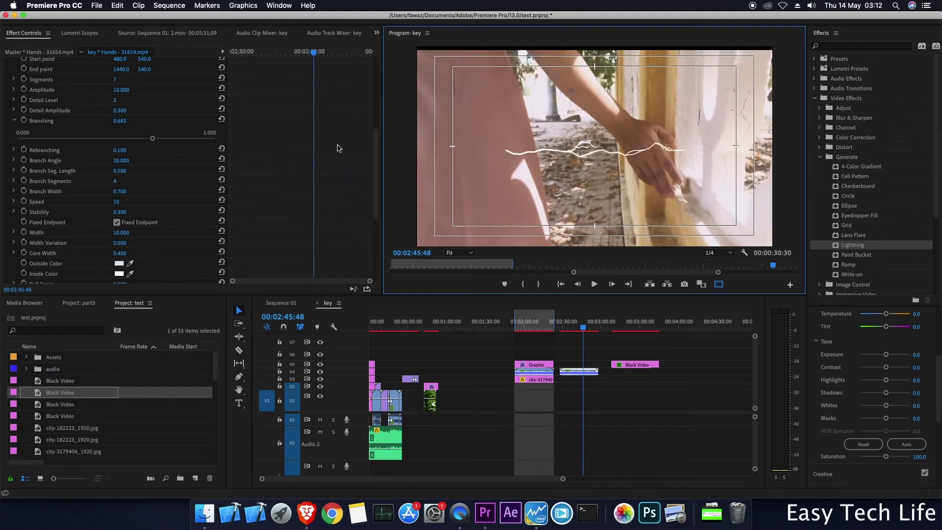
Set the lightning's amplitude to 30.817 and preview the bolt's motion
{"action": "left_click_drag", "start_coordinate": [375, 167], "coordinate": [374, 132]}
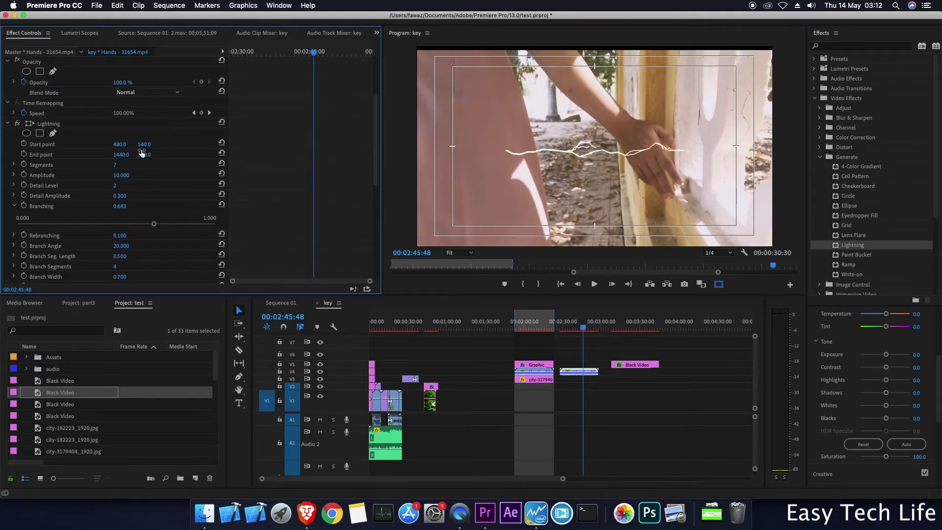
{"action": "left_click", "coordinate": [15, 175]}
{"action": "left_click_drag", "start_coordinate": [58, 193], "coordinate": [139, 192]}
{"action": "left_click", "coordinate": [594, 284]}
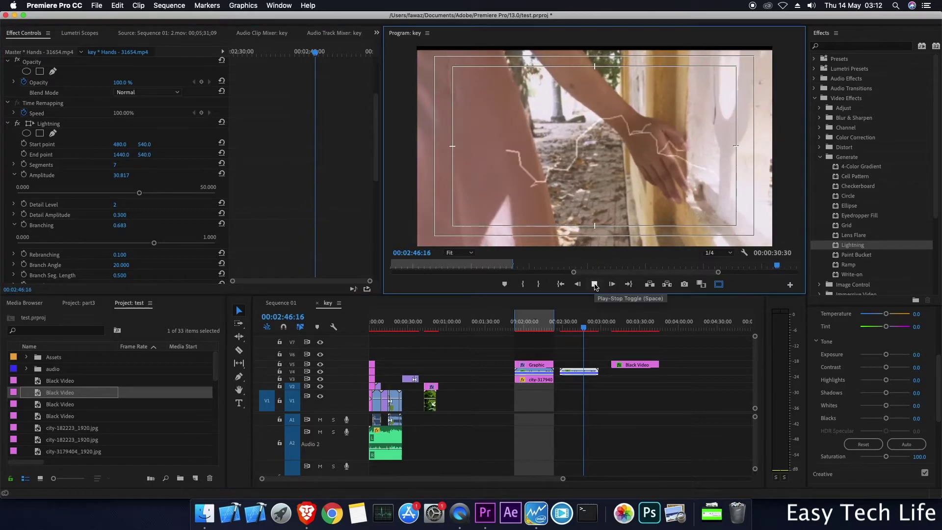
{"action": "left_click", "coordinate": [594, 284]}
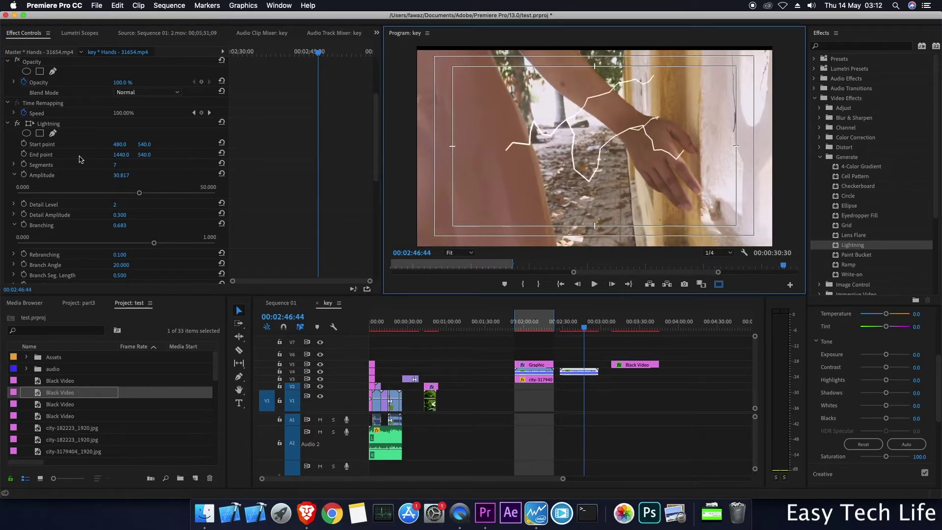
Set the lightning's segments to 19 and preview the clip
{"action": "left_click", "coordinate": [15, 166]}
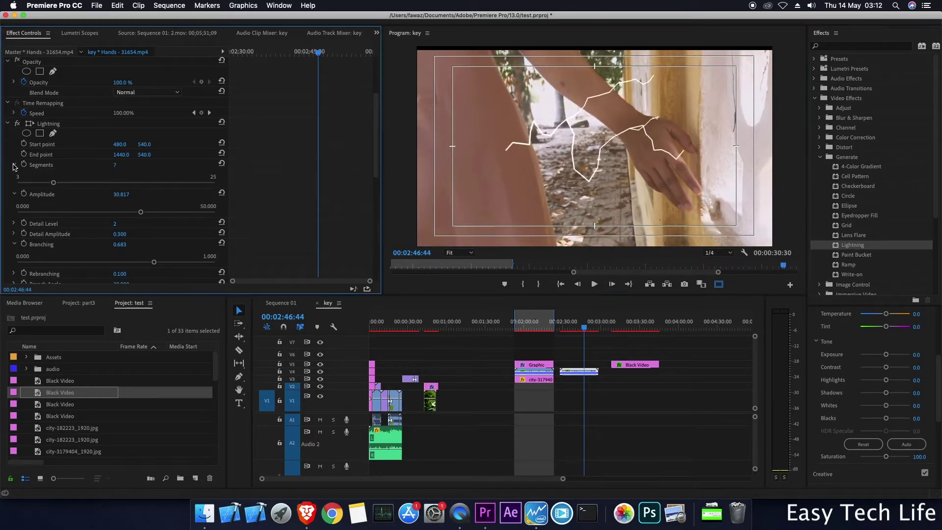
{"action": "left_click_drag", "start_coordinate": [49, 181], "coordinate": [163, 182]}
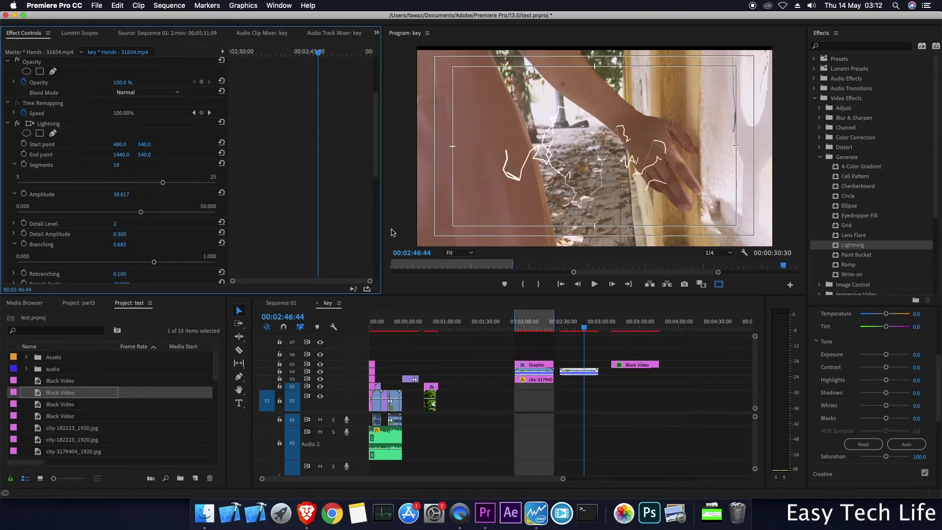
{"action": "left_click", "coordinate": [595, 285]}
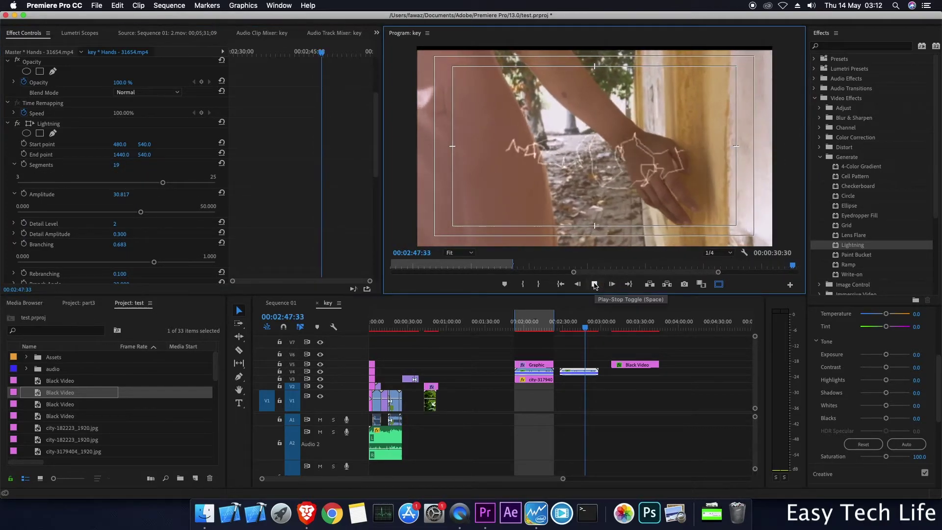
{"action": "left_click", "coordinate": [594, 284]}
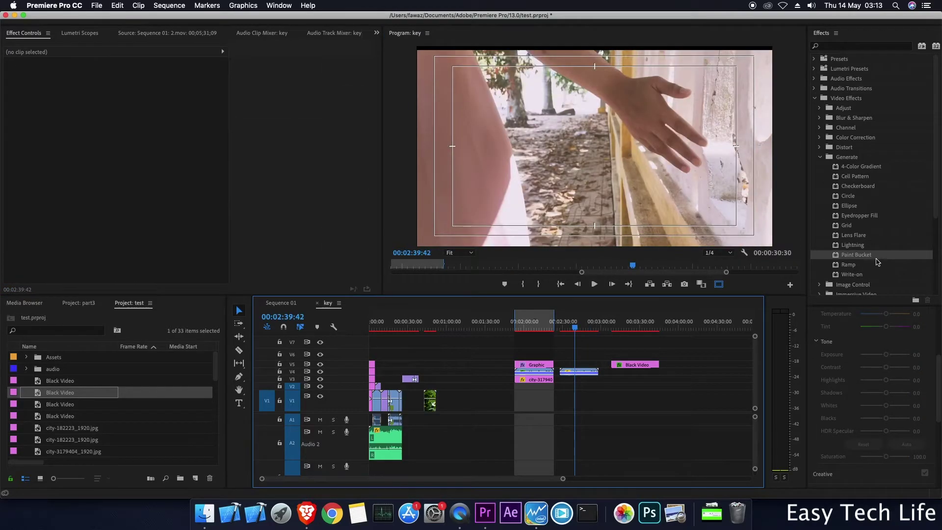
Apply the Paint Bucket effect to the Hands clip with a pale pink fill color and preview it
{"action": "mouse_move", "coordinate": [867, 259]}
{"action": "left_mouse_down"}
{"action": "mouse_move", "coordinate": [641, 322]}
{"action": "mouse_move", "coordinate": [591, 355]}
{"action": "mouse_move", "coordinate": [587, 370]}
{"action": "left_mouse_up"}
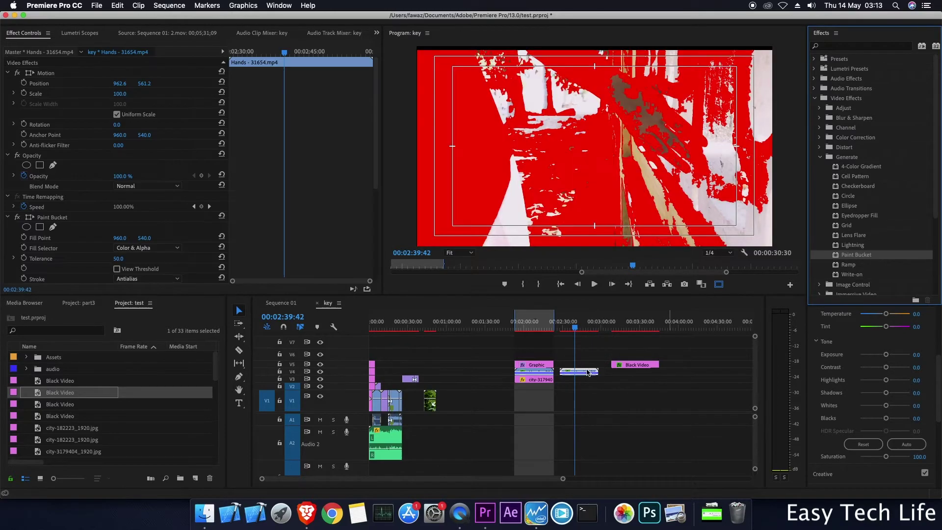
{"action": "left_click_drag", "start_coordinate": [374, 178], "coordinate": [375, 258]}
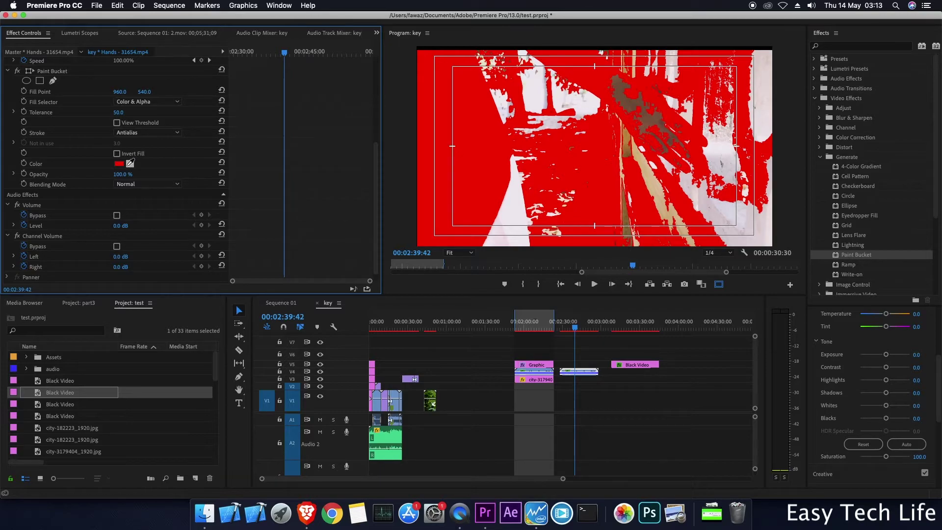
{"action": "left_click", "coordinate": [119, 163]}
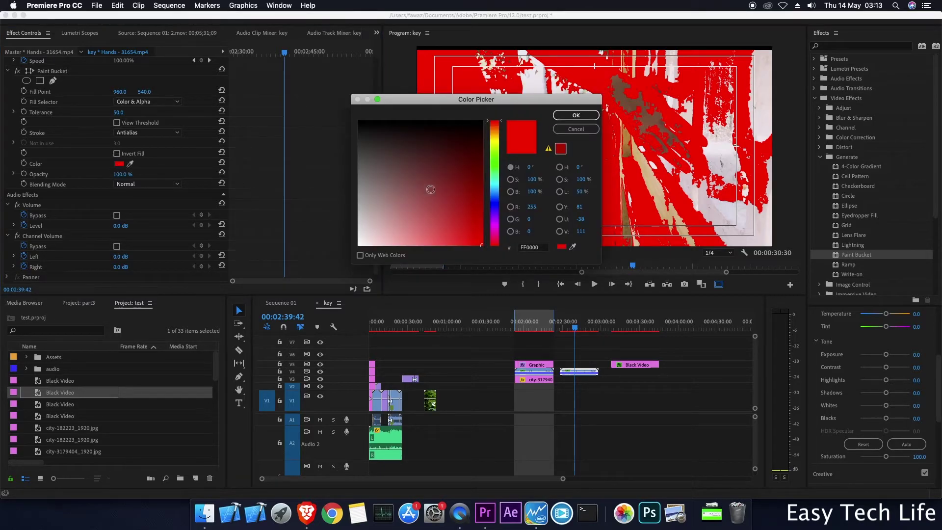
{"action": "left_click_drag", "start_coordinate": [434, 202], "coordinate": [368, 236]}
{"action": "left_click", "coordinate": [576, 114]}
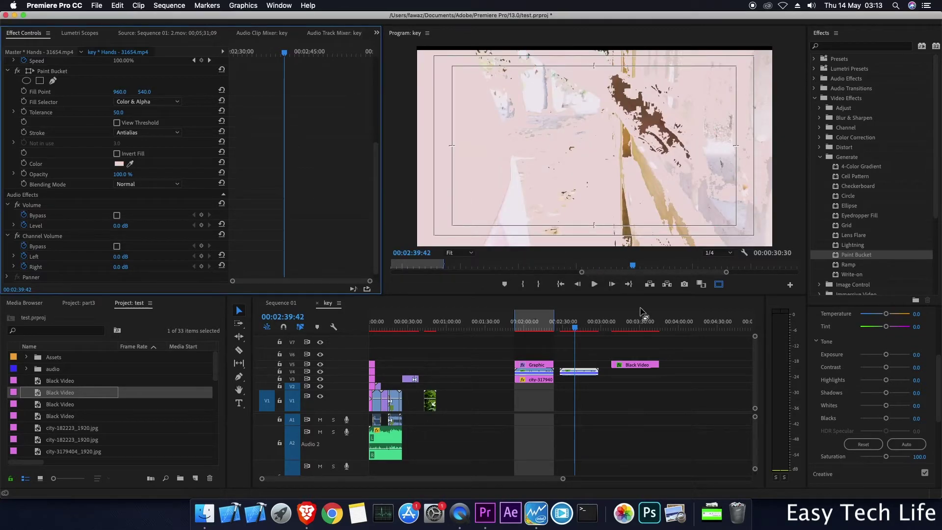
{"action": "left_click", "coordinate": [593, 285]}
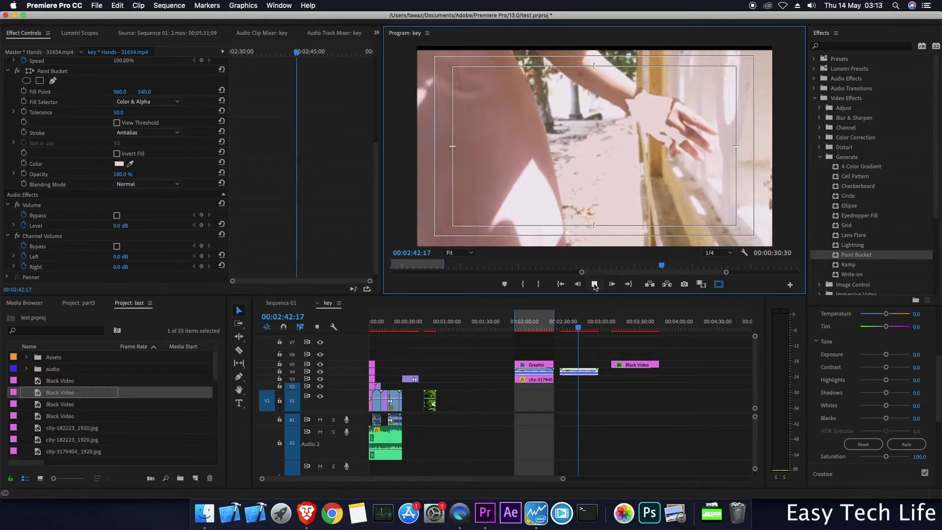
Set the Paint Bucket's horizontal fill point to 904 on the Hands clip and preview the fill
{"action": "left_click", "coordinate": [594, 284]}
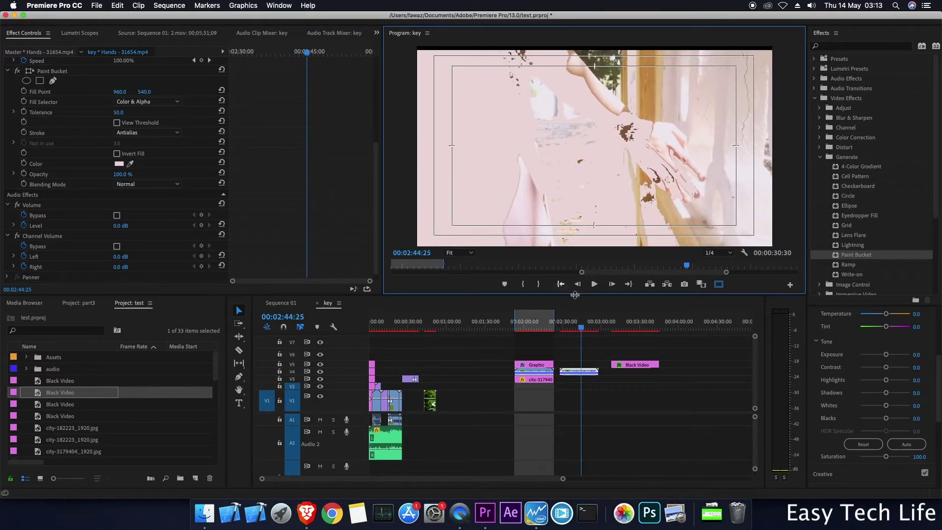
{"action": "left_click", "coordinate": [377, 170]}
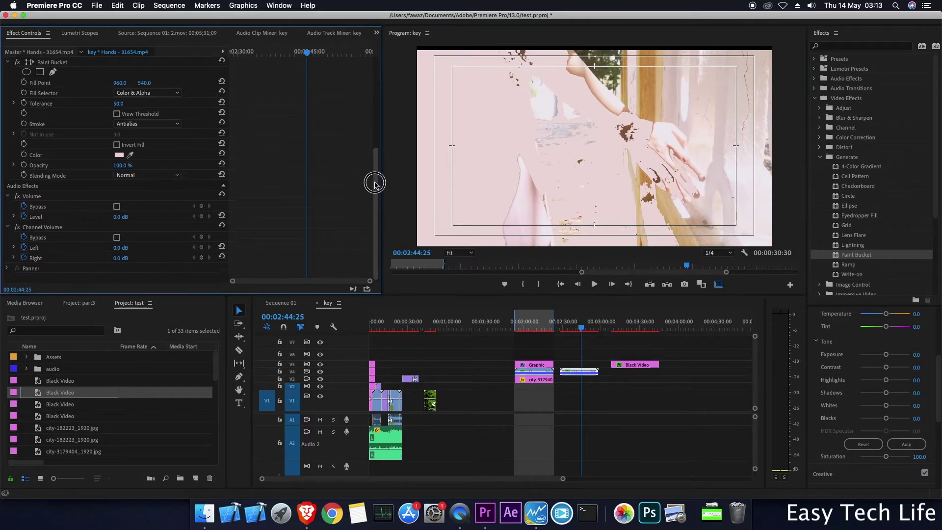
{"action": "scroll", "coordinate": [375, 174], "scroll_direction": "up", "scroll_amount": 1}
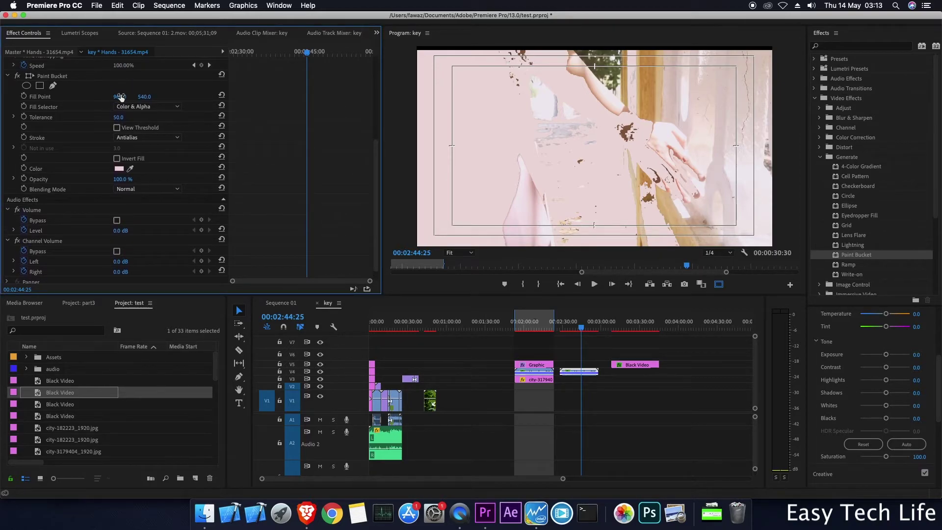
{"action": "mouse_move", "coordinate": [120, 96]}
{"action": "left_mouse_down"}
{"action": "mouse_move", "coordinate": [45, 96]}
{"action": "mouse_move", "coordinate": [92, 97]}
{"action": "left_mouse_up"}
{"action": "left_click", "coordinate": [591, 285]}
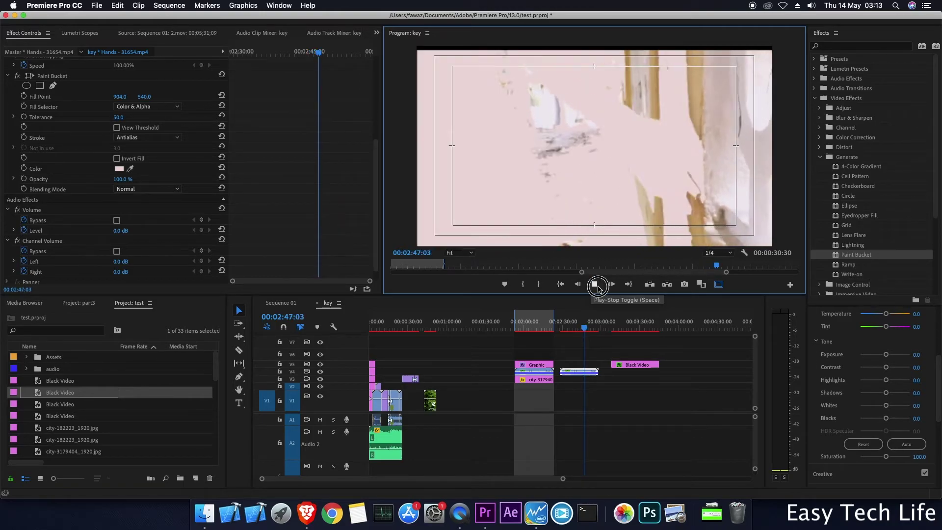
{"action": "left_click", "coordinate": [593, 285]}
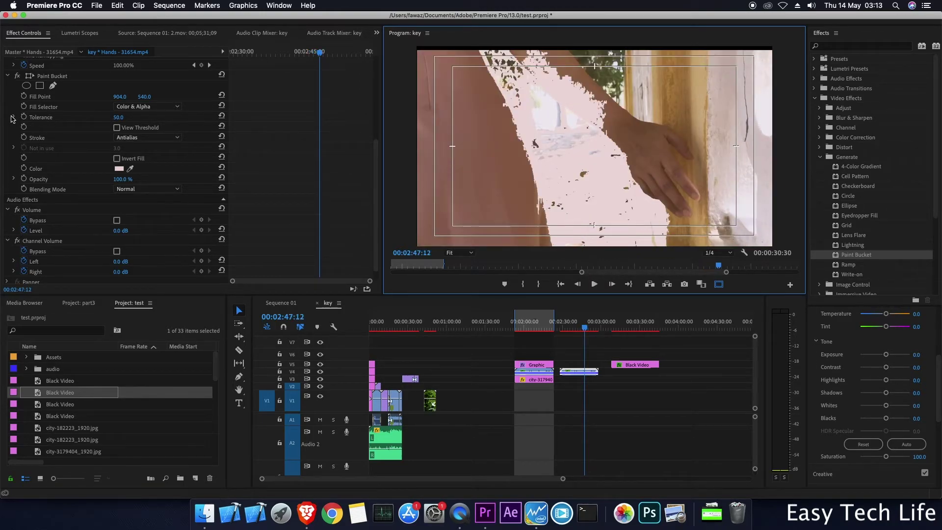
Set the Paint Bucket's tolerance to 39.8 and preview the clip
{"action": "left_click", "coordinate": [13, 118]}
{"action": "left_click", "coordinate": [58, 136]}
{"action": "left_click_drag", "start_coordinate": [57, 137], "coordinate": [29, 136]}
{"action": "left_click", "coordinate": [592, 286]}
{"action": "left_click_drag", "start_coordinate": [30, 139], "coordinate": [48, 136]}
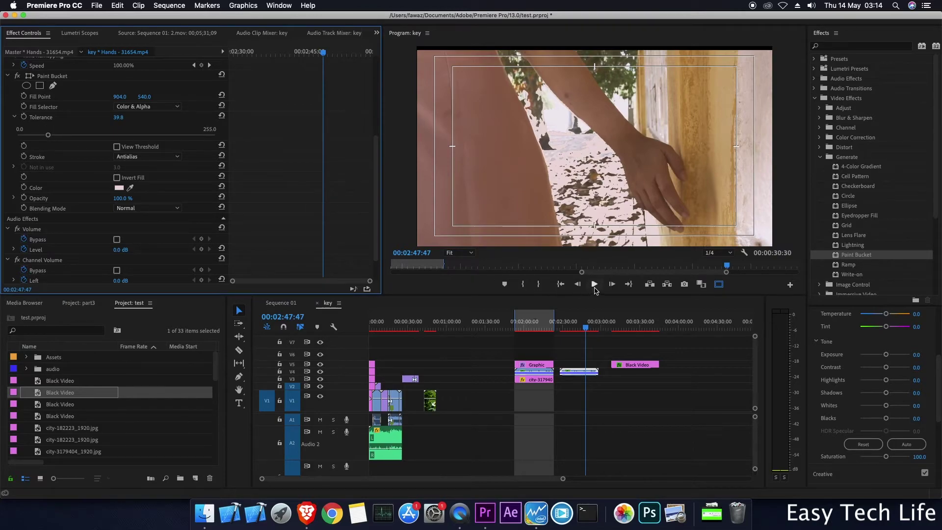
{"action": "left_click", "coordinate": [594, 285]}
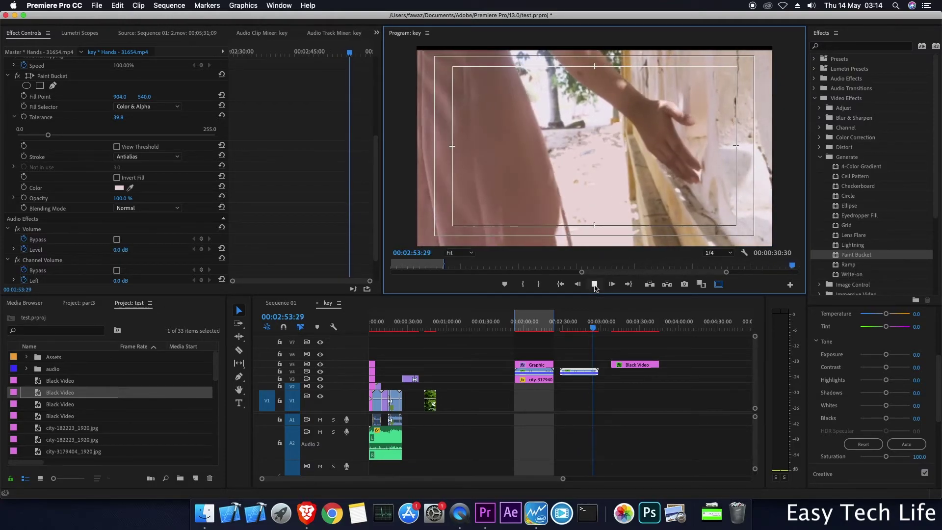
{"action": "left_click", "coordinate": [594, 285]}
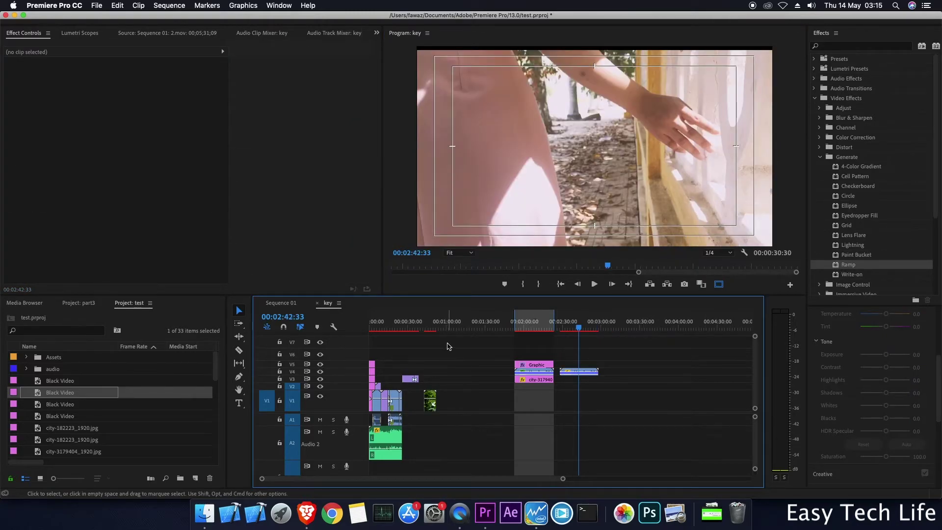
Add a Black Video clip with the Ramp effect to the timeline and position it directly above the Hands clip
{"action": "left_click_drag", "start_coordinate": [36, 396], "coordinate": [675, 371]}
{"action": "left_click_drag", "start_coordinate": [850, 265], "coordinate": [643, 372]}
{"action": "left_click", "coordinate": [633, 329]}
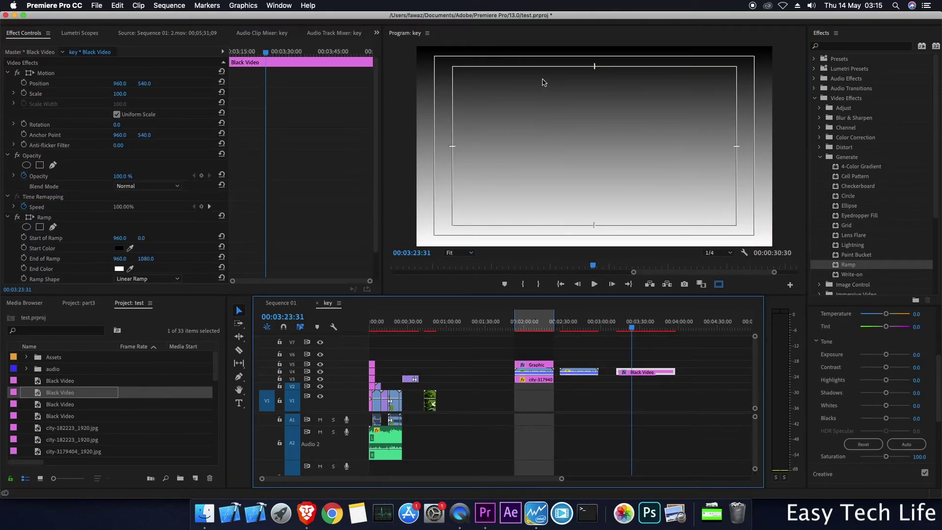
{"action": "left_click_drag", "start_coordinate": [645, 372], "coordinate": [598, 366]}
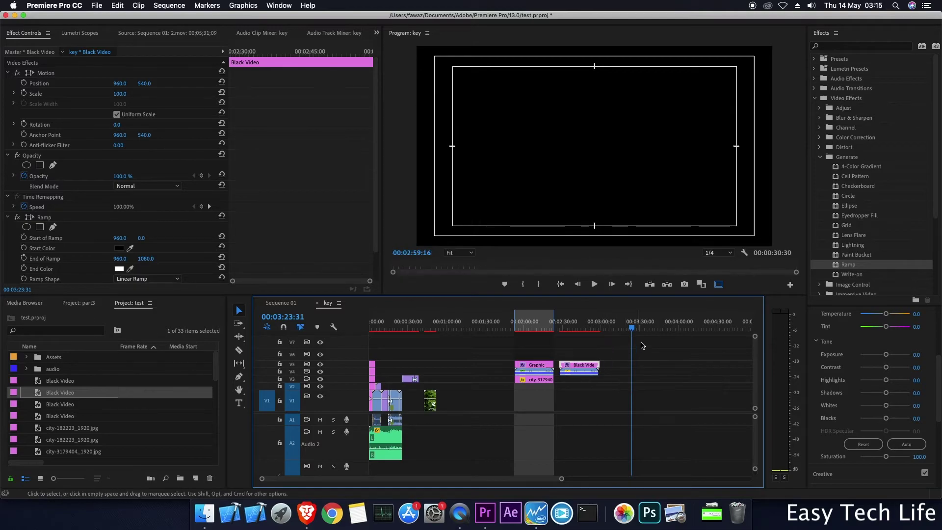
{"action": "left_click", "coordinate": [582, 327]}
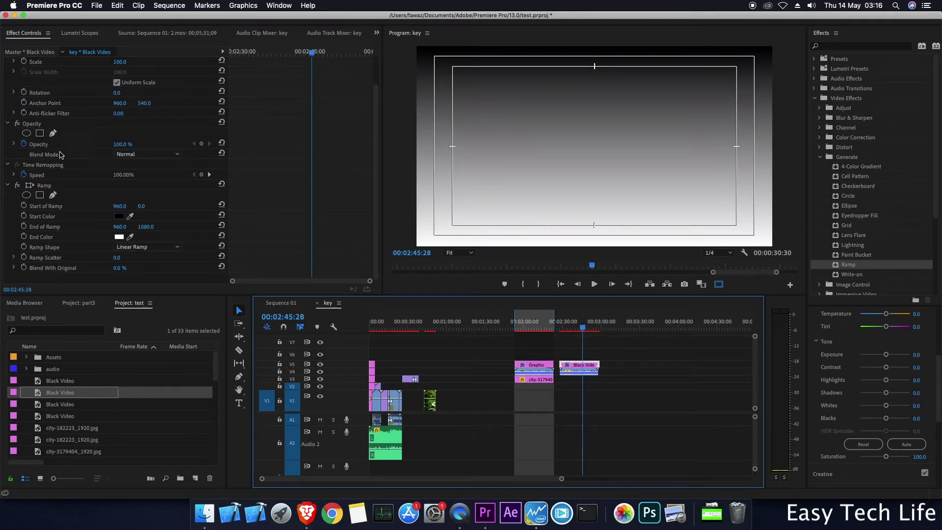
Set the Black Video clip's opacity blend mode to Screen and preview the ramp over the Hands footage
{"action": "left_click", "coordinate": [143, 155]}
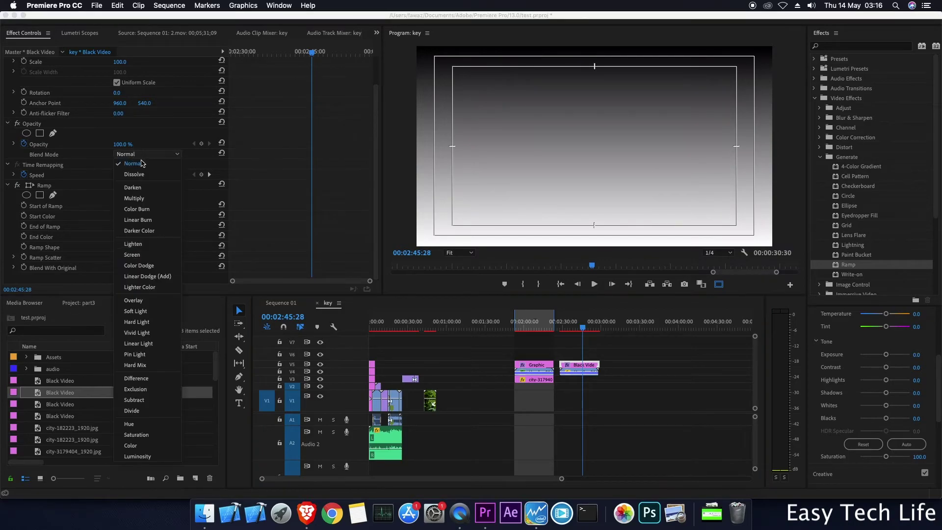
{"action": "left_click", "coordinate": [132, 255]}
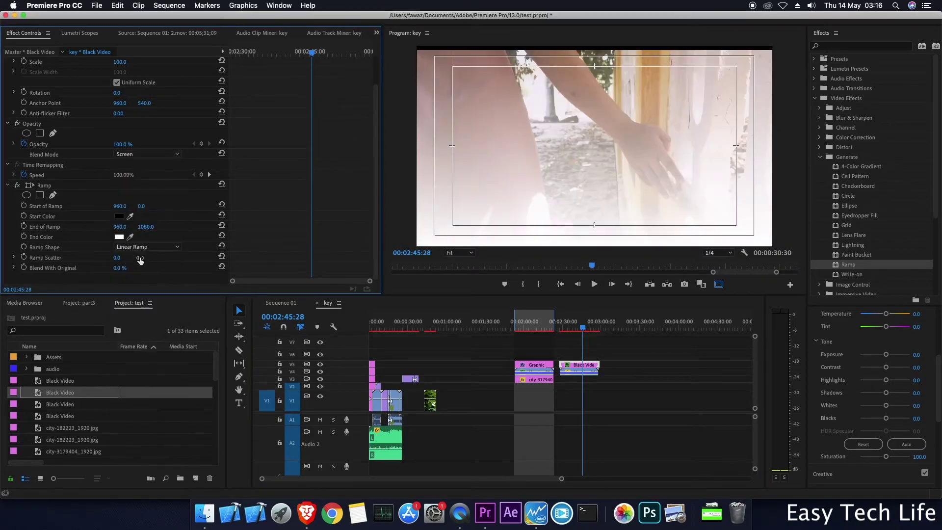
{"action": "left_click_drag", "start_coordinate": [584, 332], "coordinate": [567, 330]}
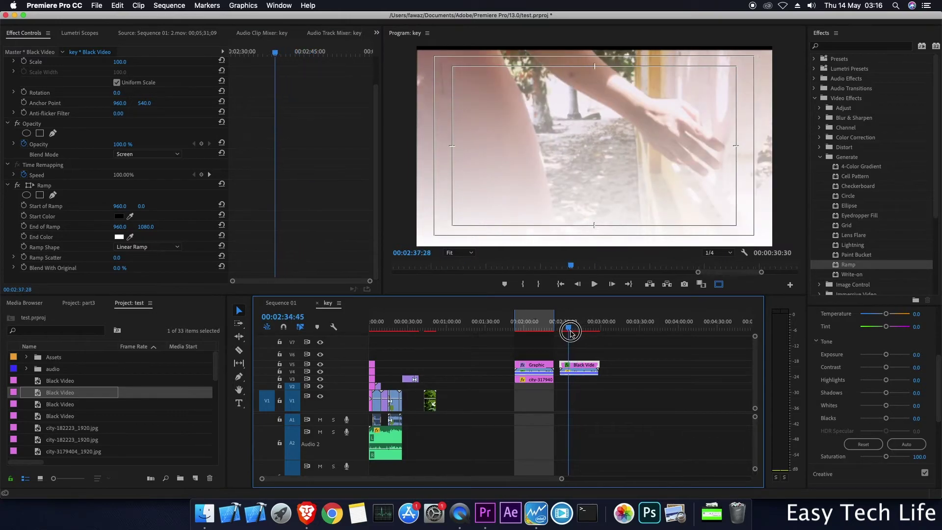
{"action": "left_click", "coordinate": [595, 285]}
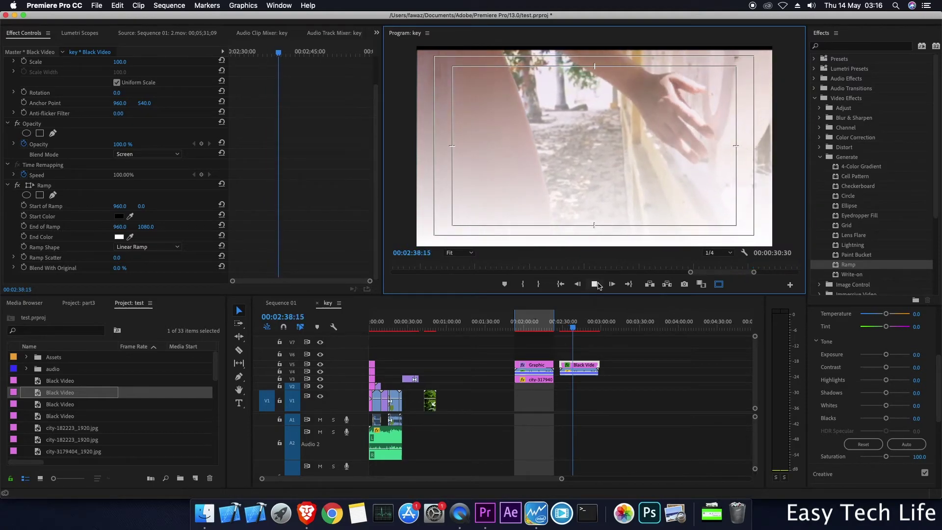
{"action": "left_click", "coordinate": [595, 285]}
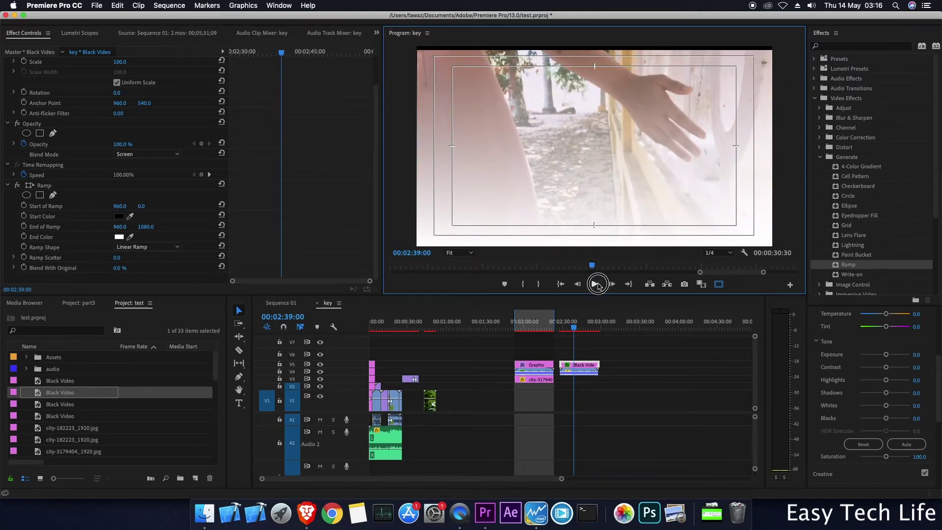
{"action": "left_click", "coordinate": [595, 284]}
{"action": "key", "text": "space"}
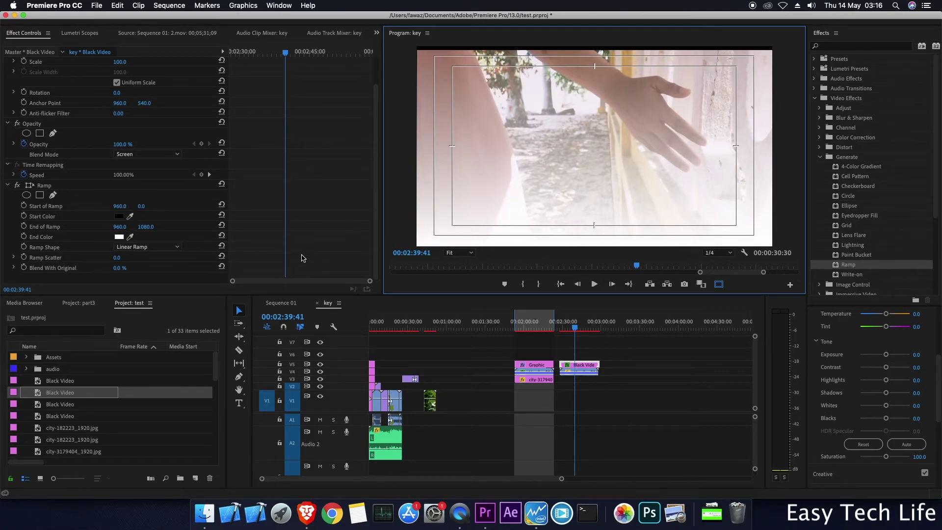
Delete the Black Video clip and apply the Write-on effect to the Hands clip
{"action": "left_click", "coordinate": [458, 305]}
{"action": "key", "text": "Delete"}
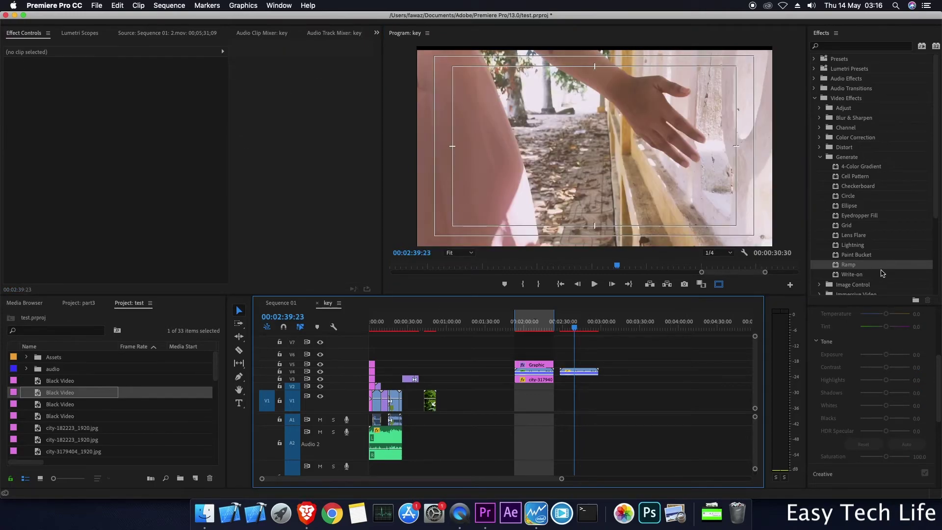
{"action": "left_click", "coordinate": [853, 276]}
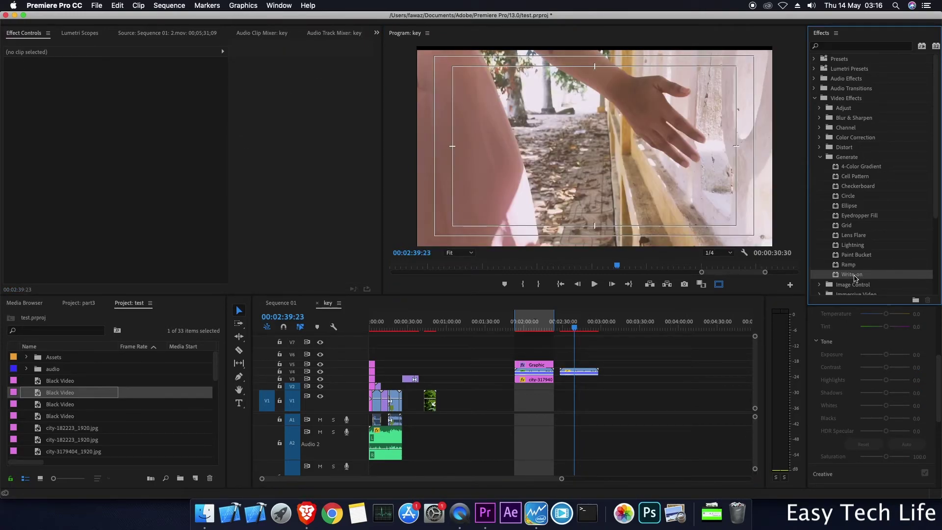
{"action": "key", "text": "shift+3"}
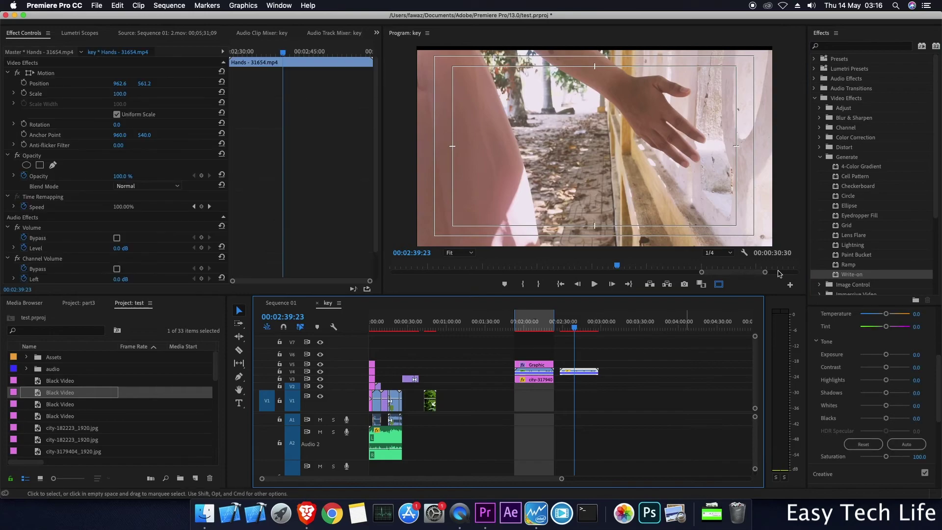
{"action": "left_click_drag", "start_coordinate": [847, 275], "coordinate": [590, 372]}
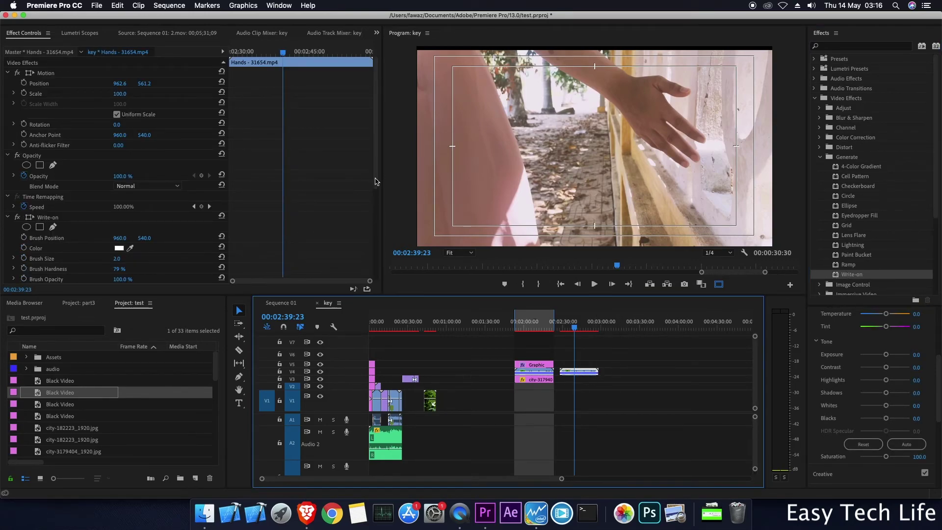
Set the Write-on brush size to 25
{"action": "left_click_drag", "start_coordinate": [373, 163], "coordinate": [343, 289]}
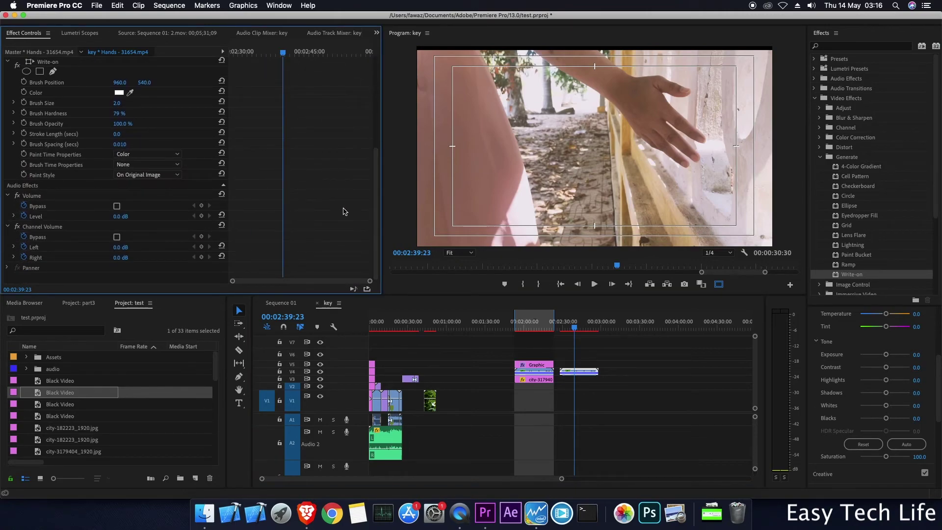
{"action": "left_click_drag", "start_coordinate": [374, 222], "coordinate": [374, 193]}
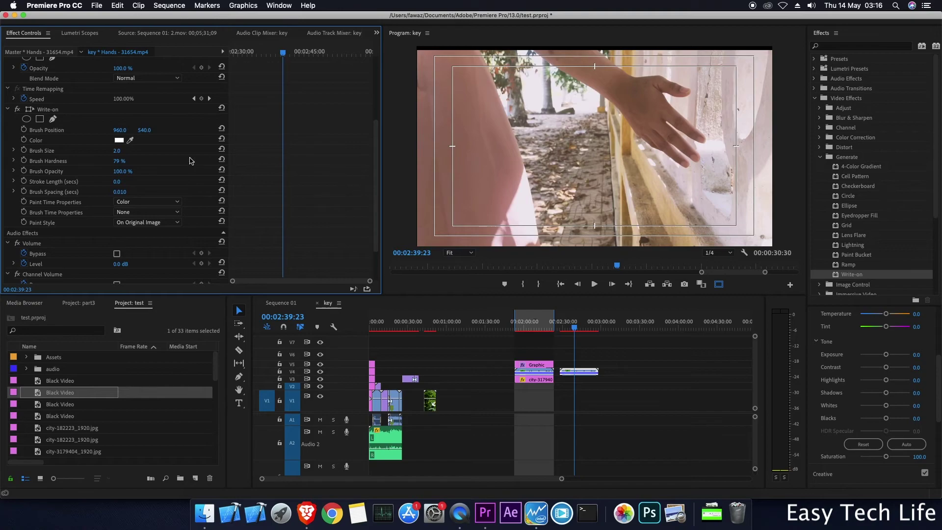
{"action": "left_click", "coordinate": [13, 150]}
{"action": "left_click_drag", "start_coordinate": [33, 169], "coordinate": [215, 168]}
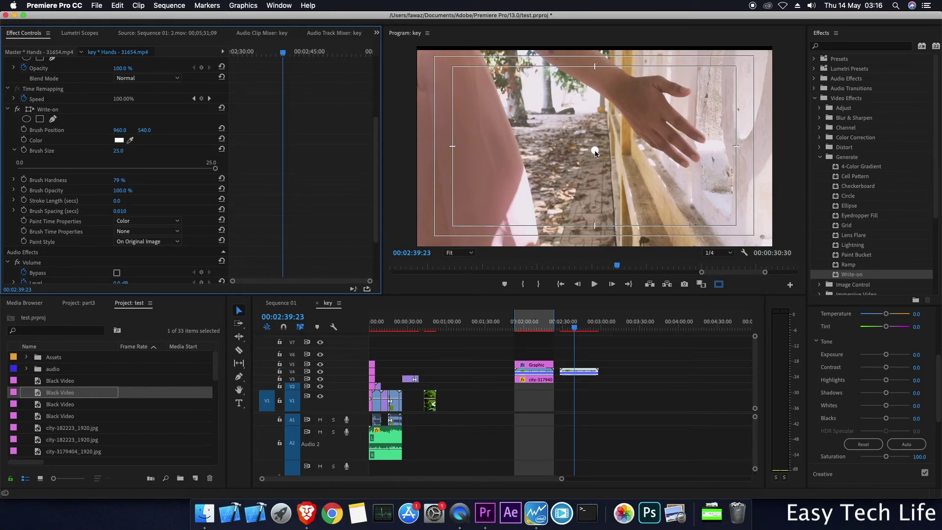
Keyframe the Write-on brush position from 960 at 00:02:37:03 to 1282 horizontally a few seconds on, and preview the stroke
{"action": "left_click_drag", "start_coordinate": [282, 51], "coordinate": [271, 51]}
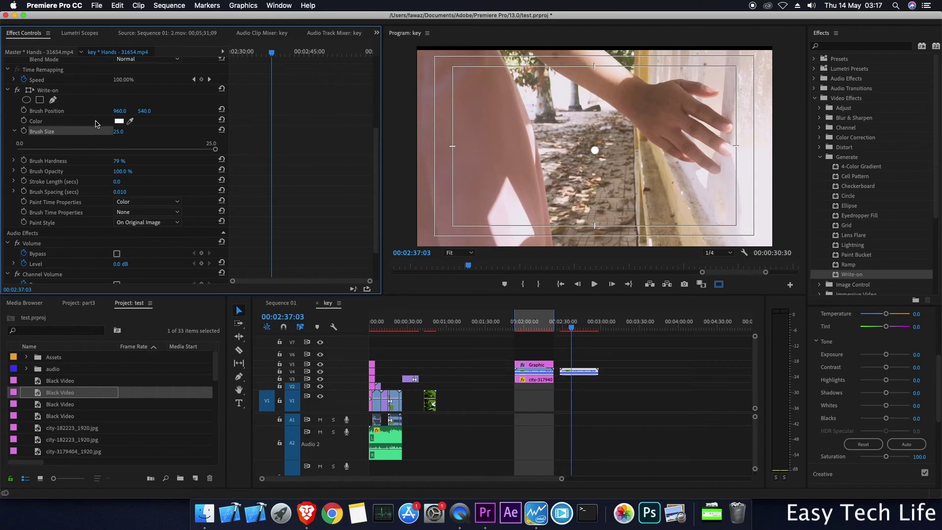
{"action": "left_click", "coordinate": [24, 110]}
{"action": "left_click_drag", "start_coordinate": [271, 53], "coordinate": [326, 52]}
{"action": "left_click_drag", "start_coordinate": [120, 111], "coordinate": [268, 111]}
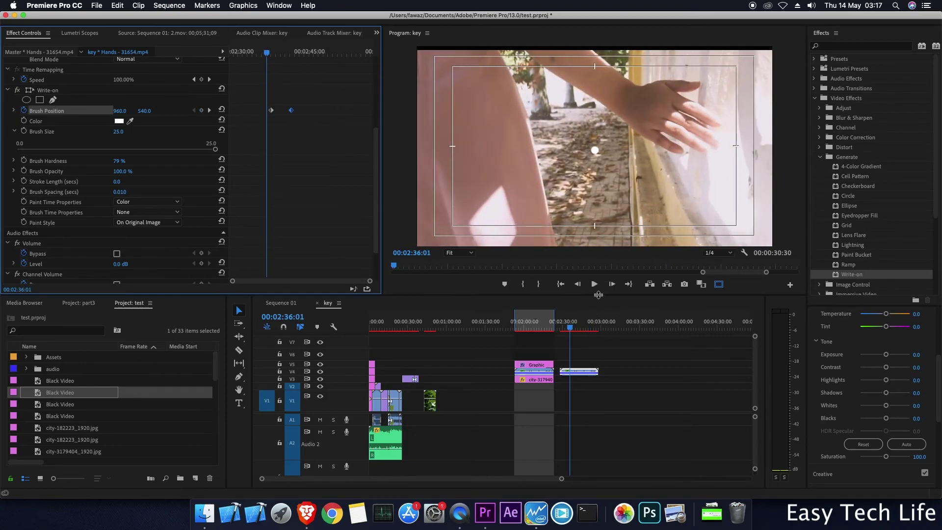
{"action": "left_click", "coordinate": [594, 288]}
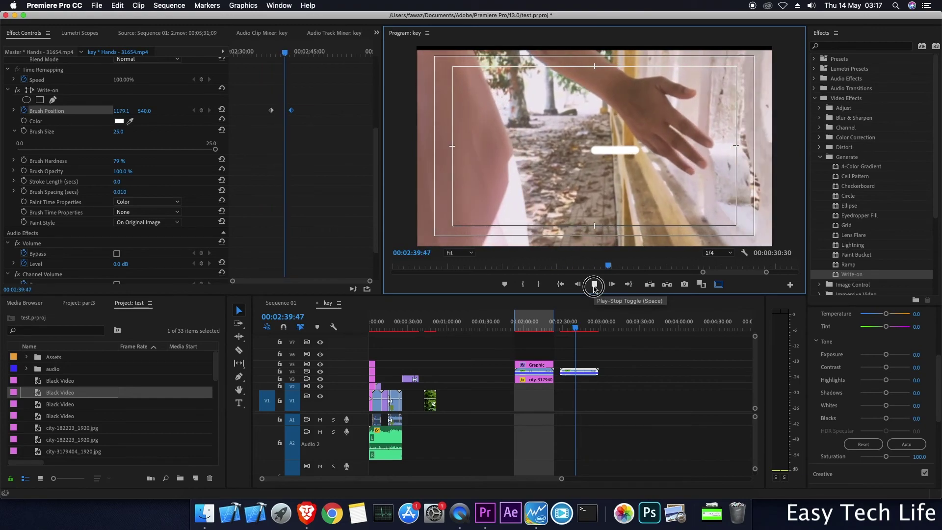
{"action": "left_click", "coordinate": [594, 288]}
Set the Write-on brush size to 13.7 and preview the thinner stroke from the start of the animation
{"action": "left_click_drag", "start_coordinate": [215, 151], "coordinate": [126, 152]}
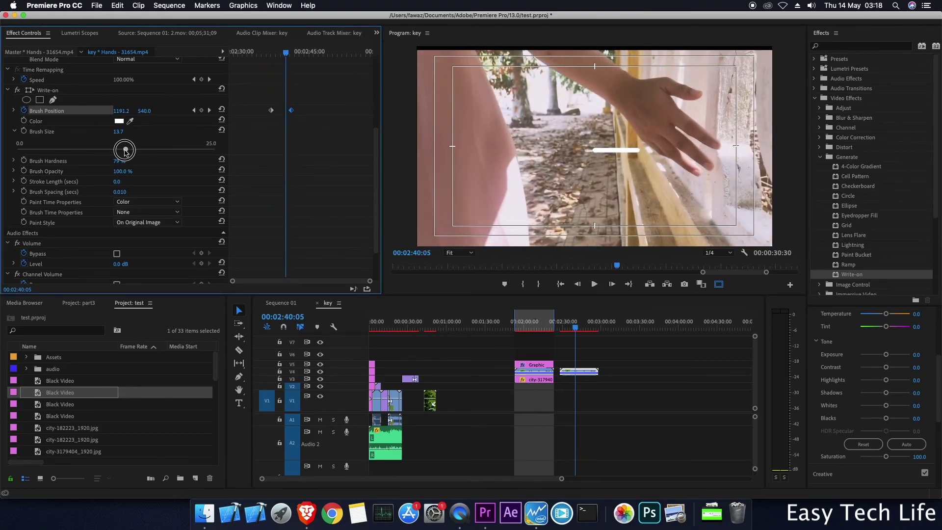
{"action": "left_click", "coordinate": [566, 329]}
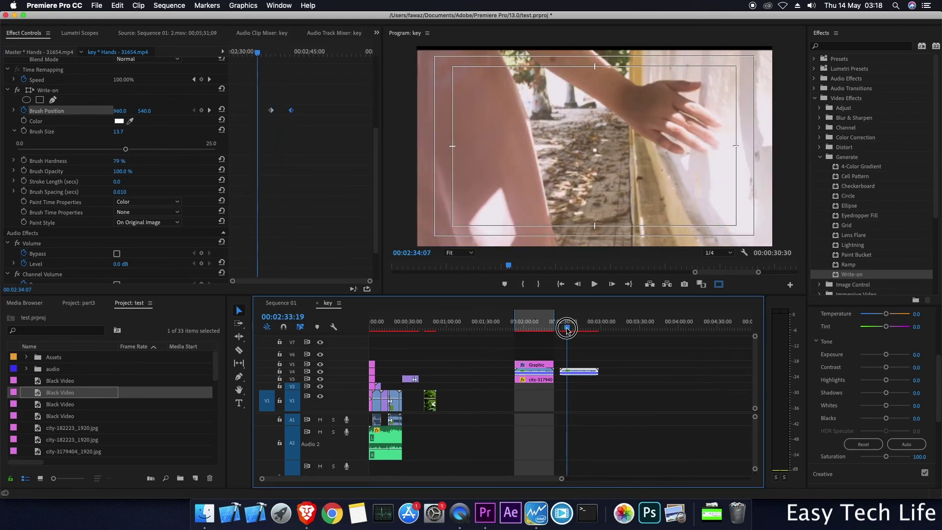
{"action": "left_click", "coordinate": [594, 284]}
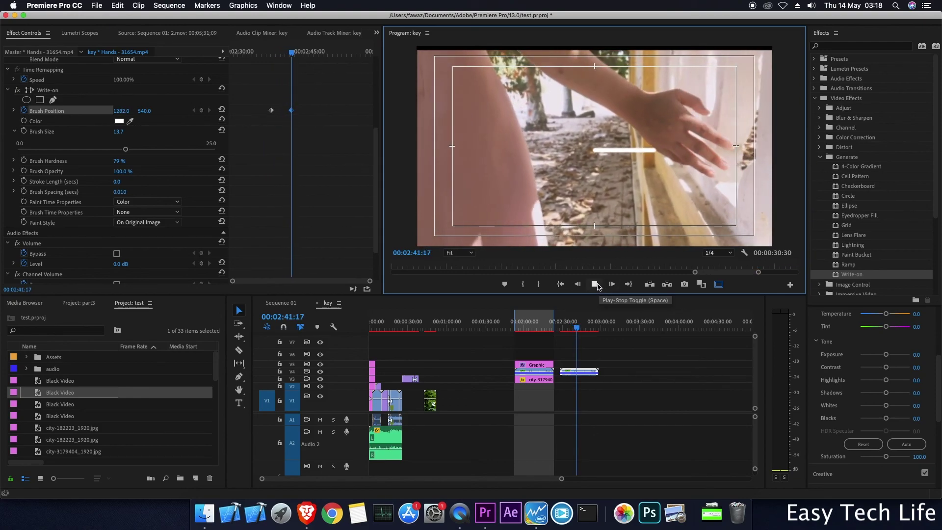
{"action": "left_click", "coordinate": [597, 285]}
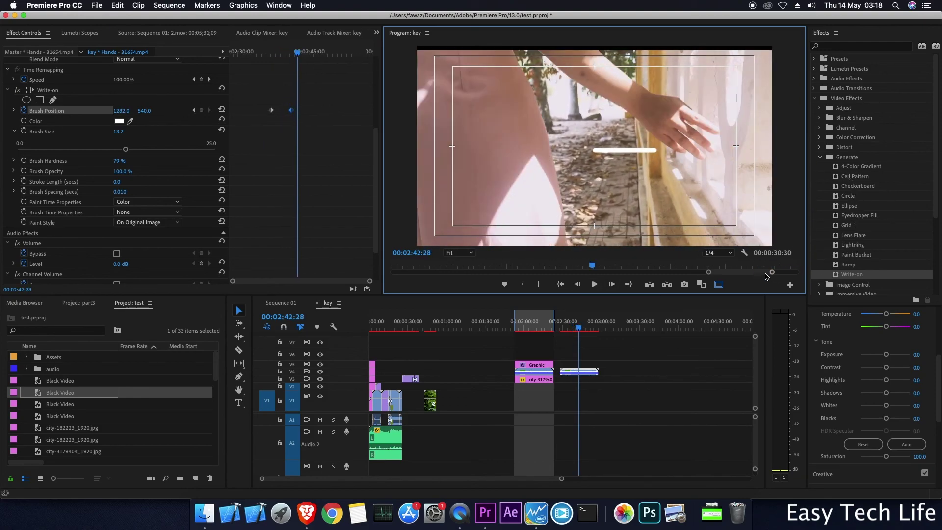
{"action": "left_click", "coordinate": [847, 158]}
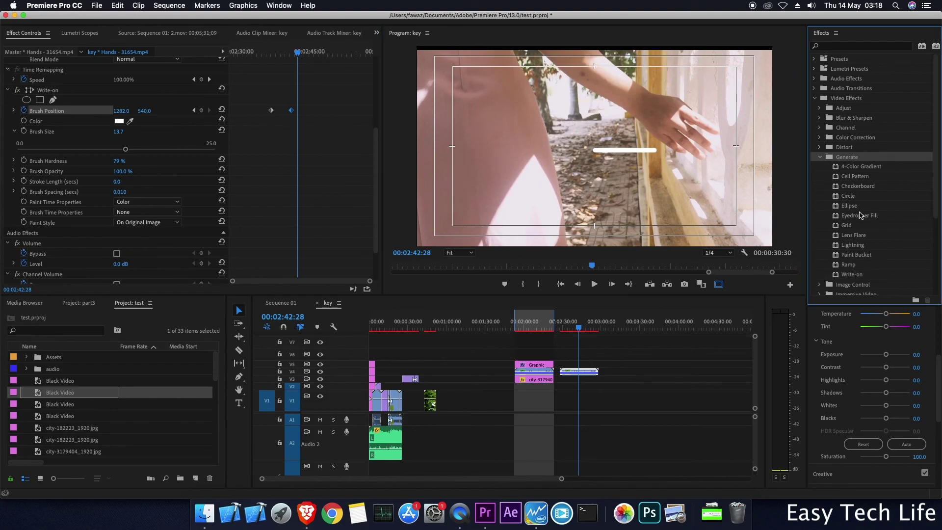
{"action": "left_click", "coordinate": [854, 235]}
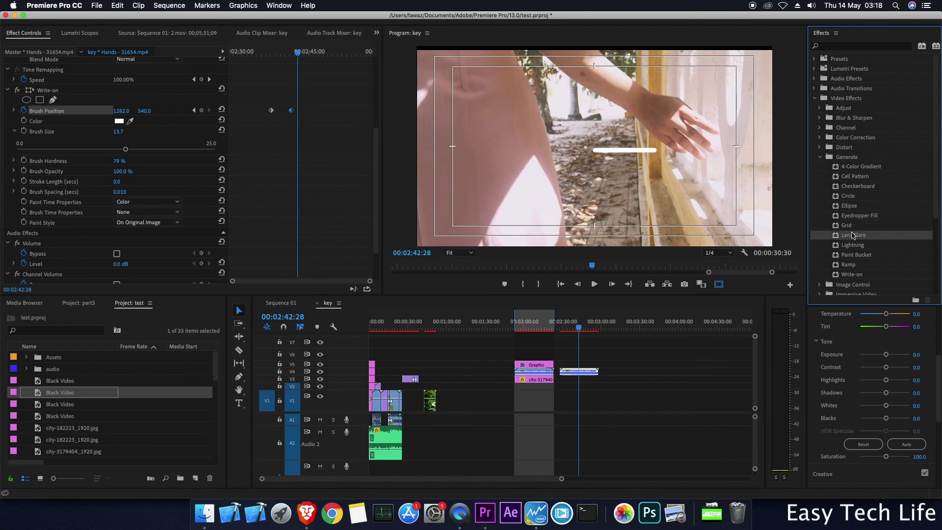